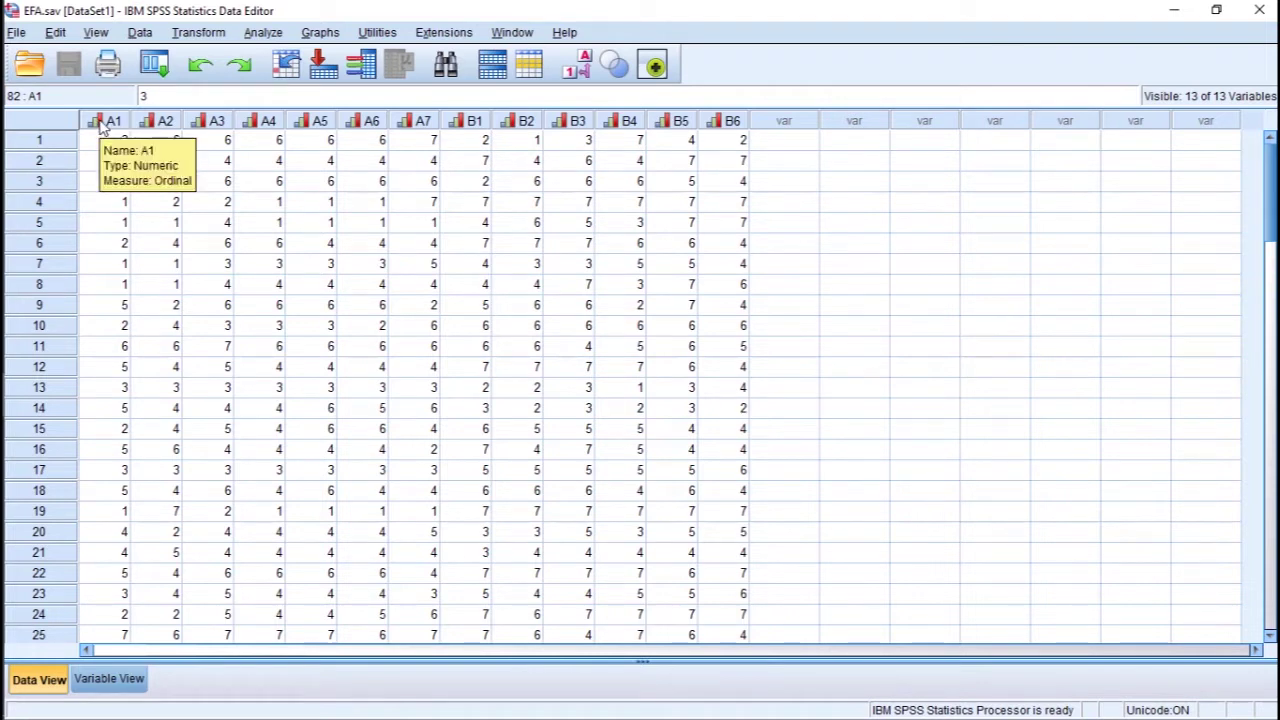
Review the item columns A1 through B6 and the last case, row 82, in the Data Editor
drag(100, 124, 755, 125)
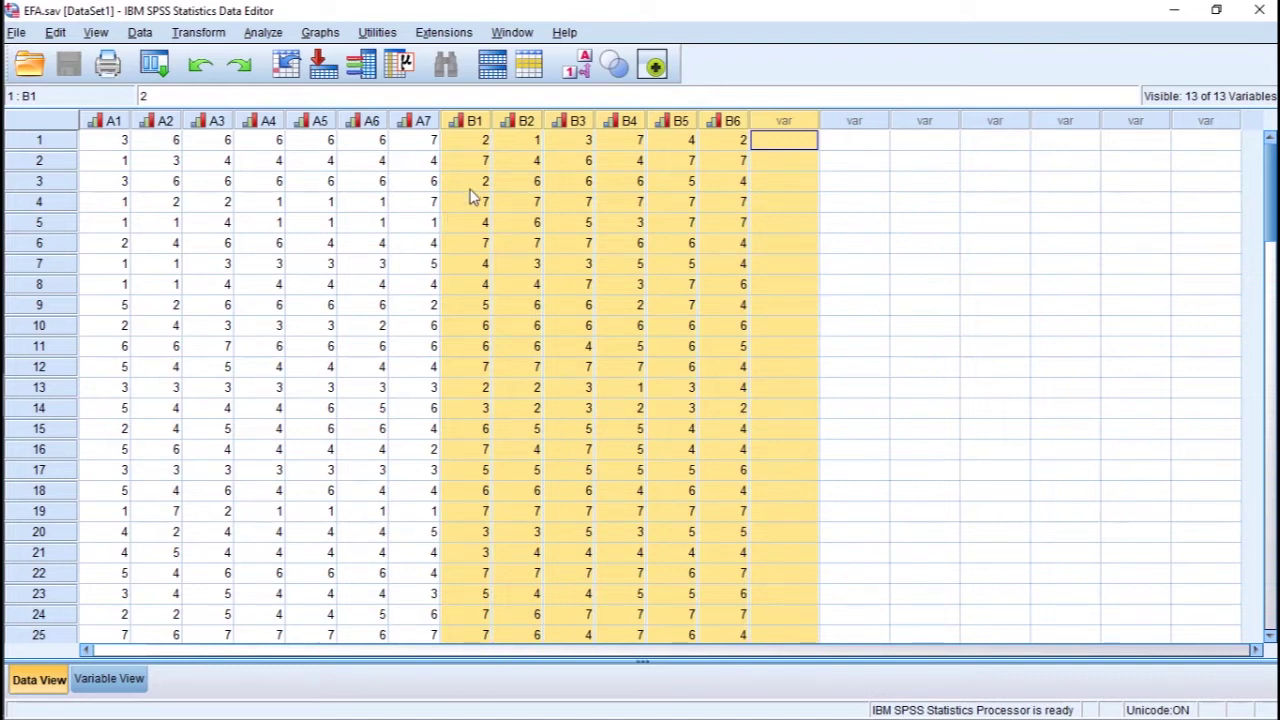
click(384, 306)
scroll(385, 315, down, 11)
scroll(384, 315, down, 15)
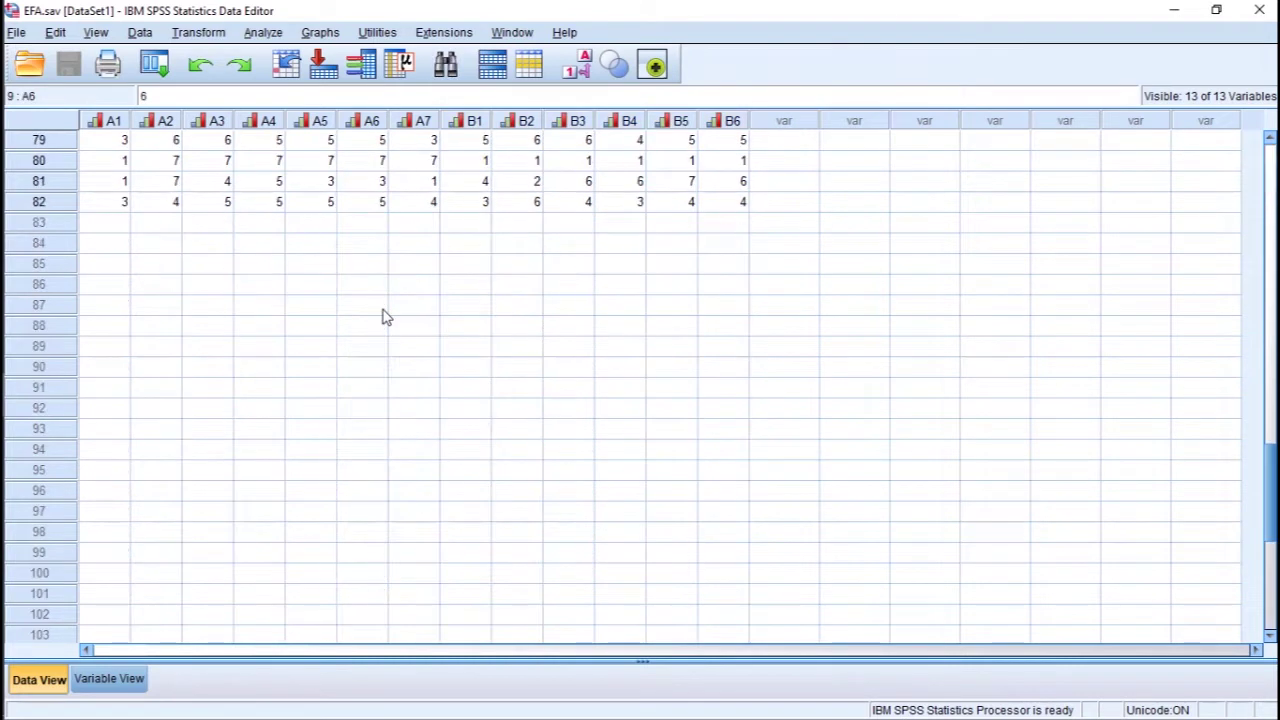
click(46, 202)
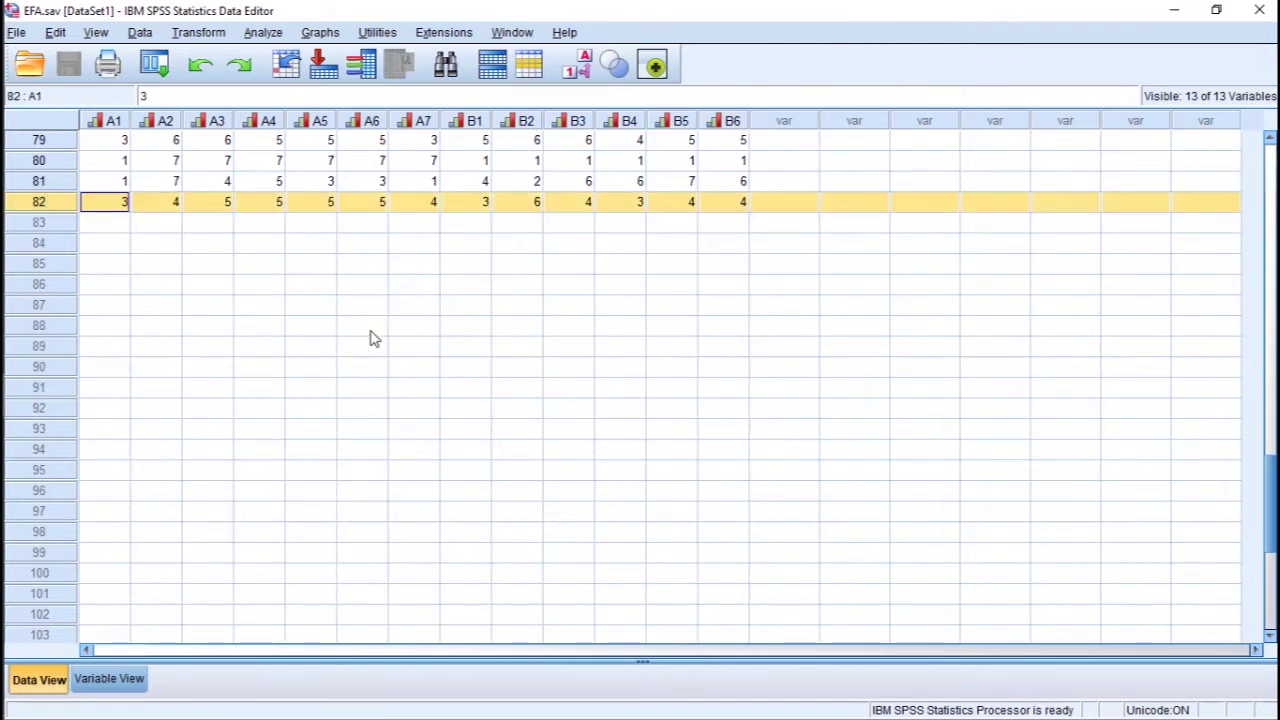
scroll(372, 338, up, 20)
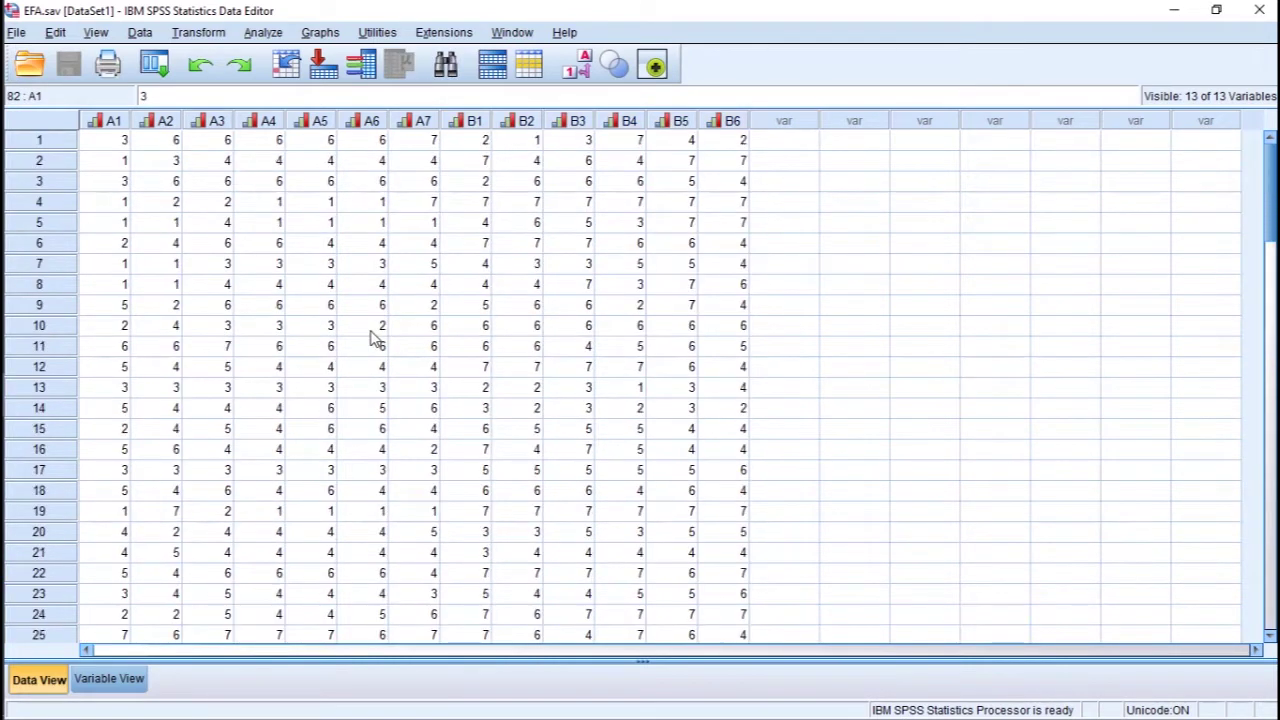
drag(127, 125, 785, 147)
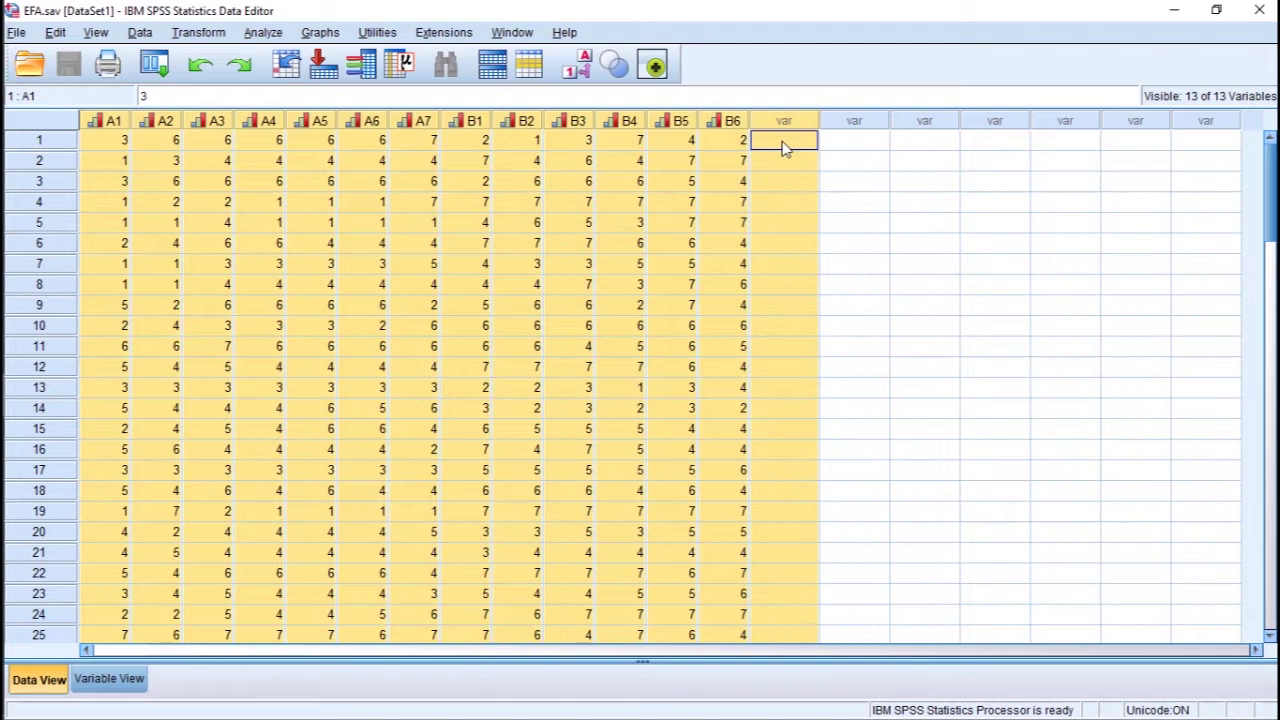
click(489, 227)
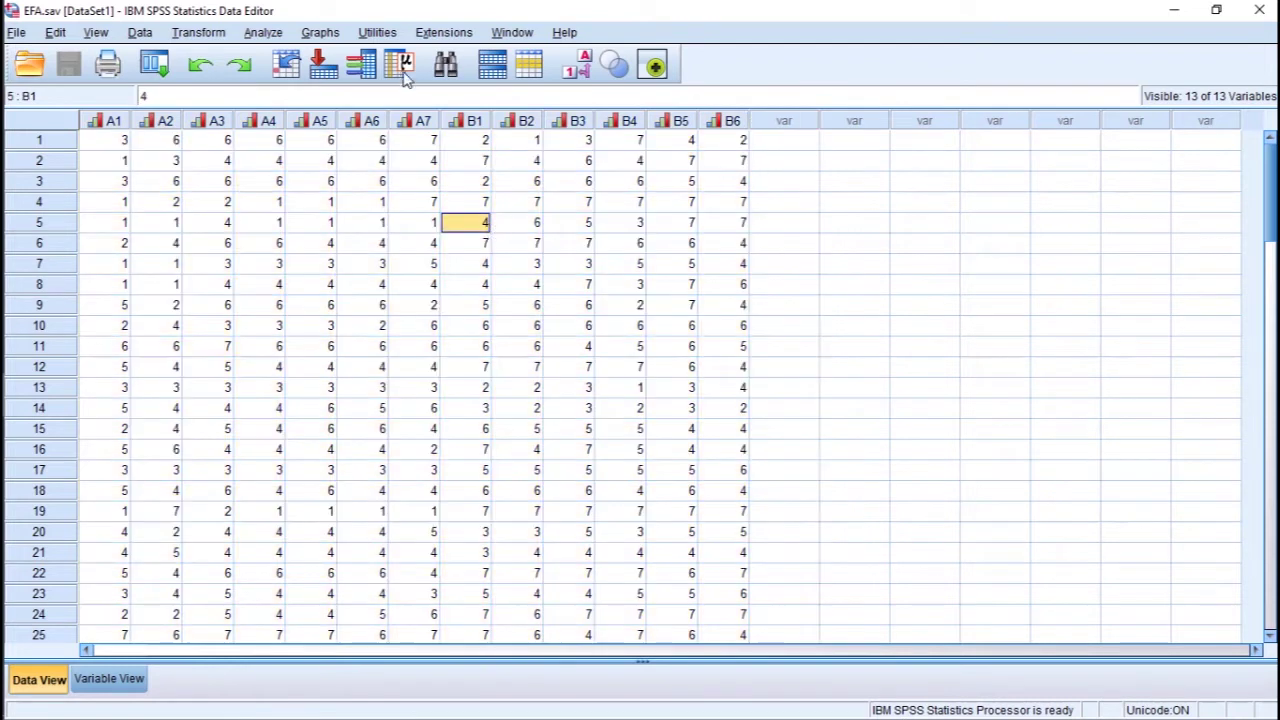
Start a new Factor analysis with all 13 variables and Descriptives requested
click(262, 33)
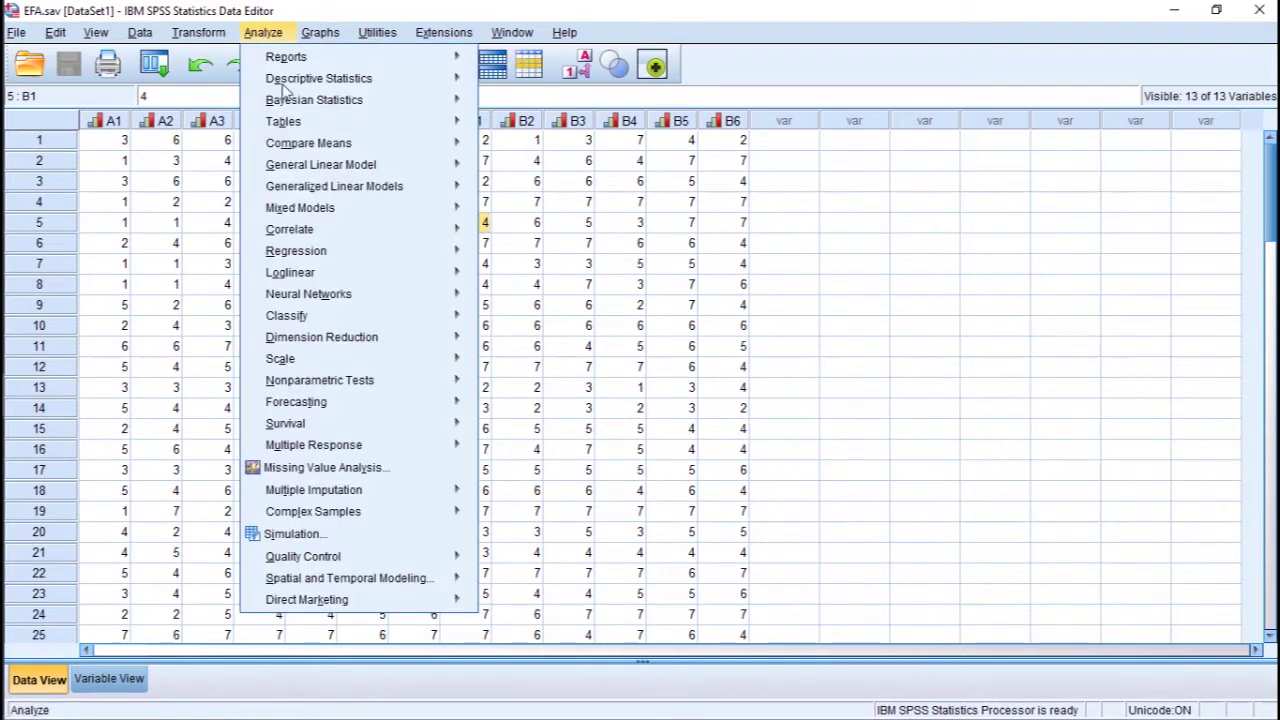
mouse_move(415, 343)
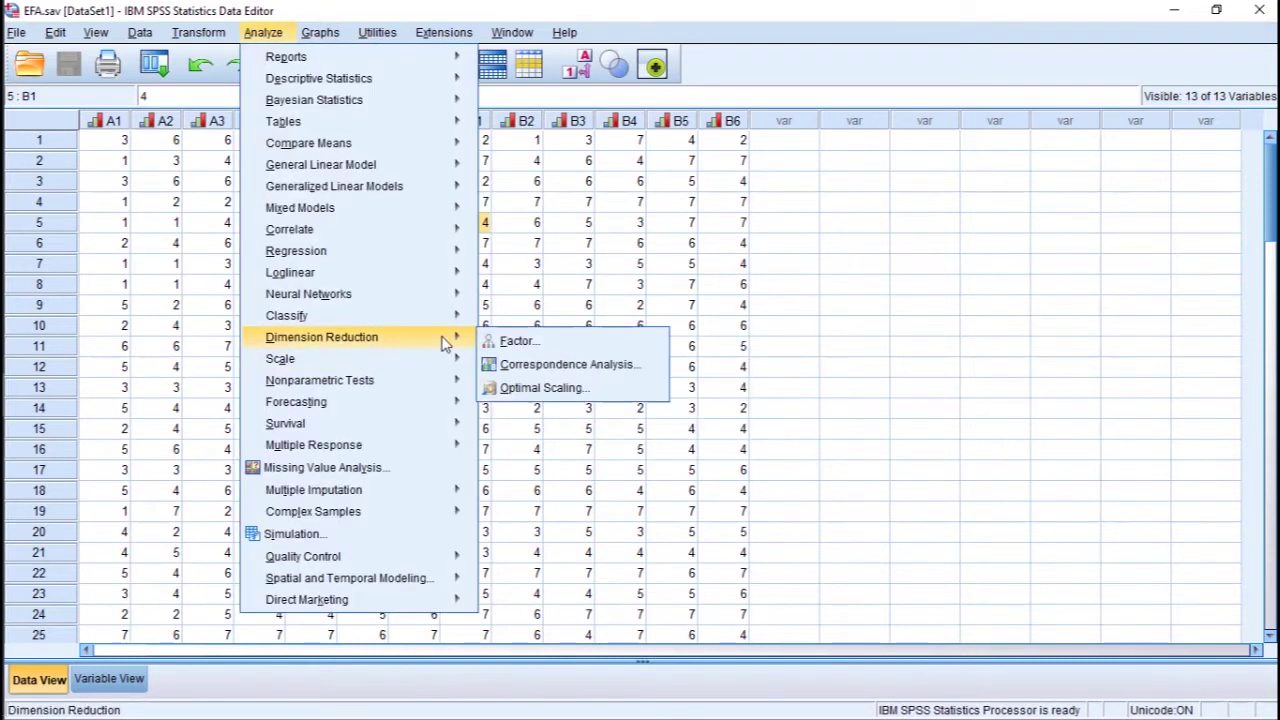
click(513, 343)
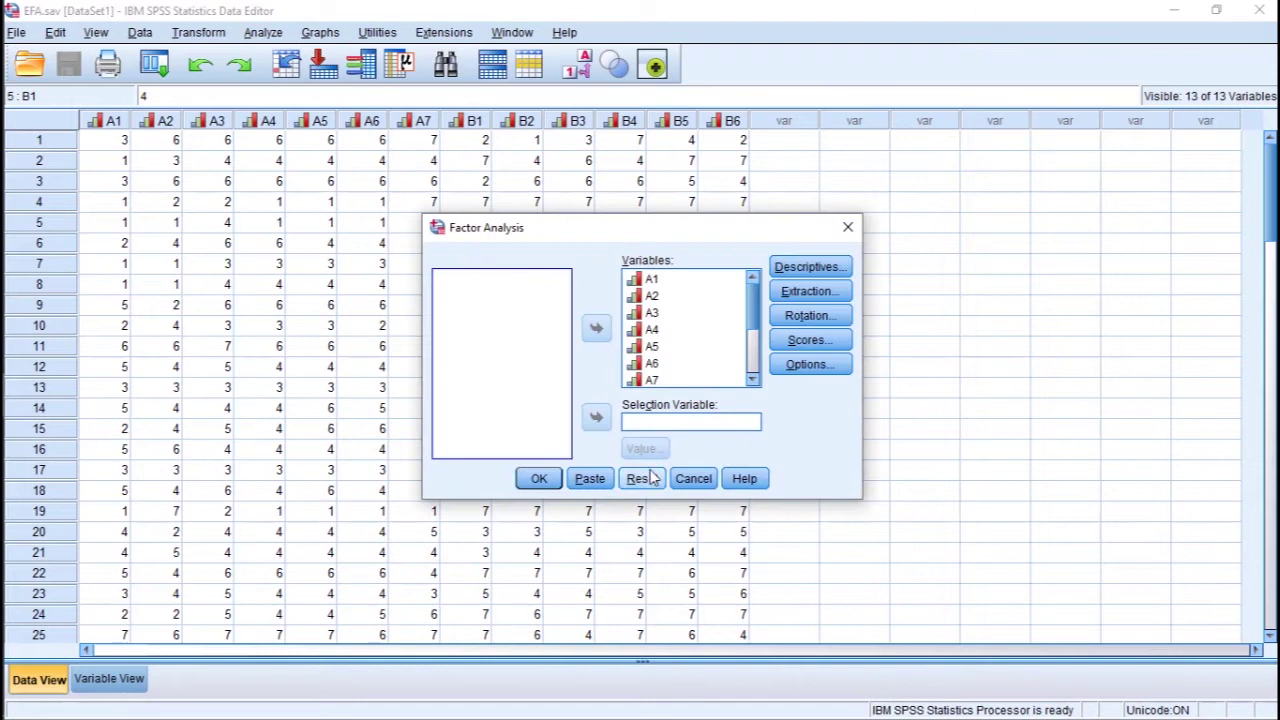
click(651, 477)
key(shift+Down)
key(shift+Down)
key(shift+Down)
key(shift+Down)
key(shift+Down)
key(shift+Down)
key(shift+Down)
key(shift+Down)
key(shift+Down)
key(shift+Down)
key(shift+Down)
key(shift+Down)
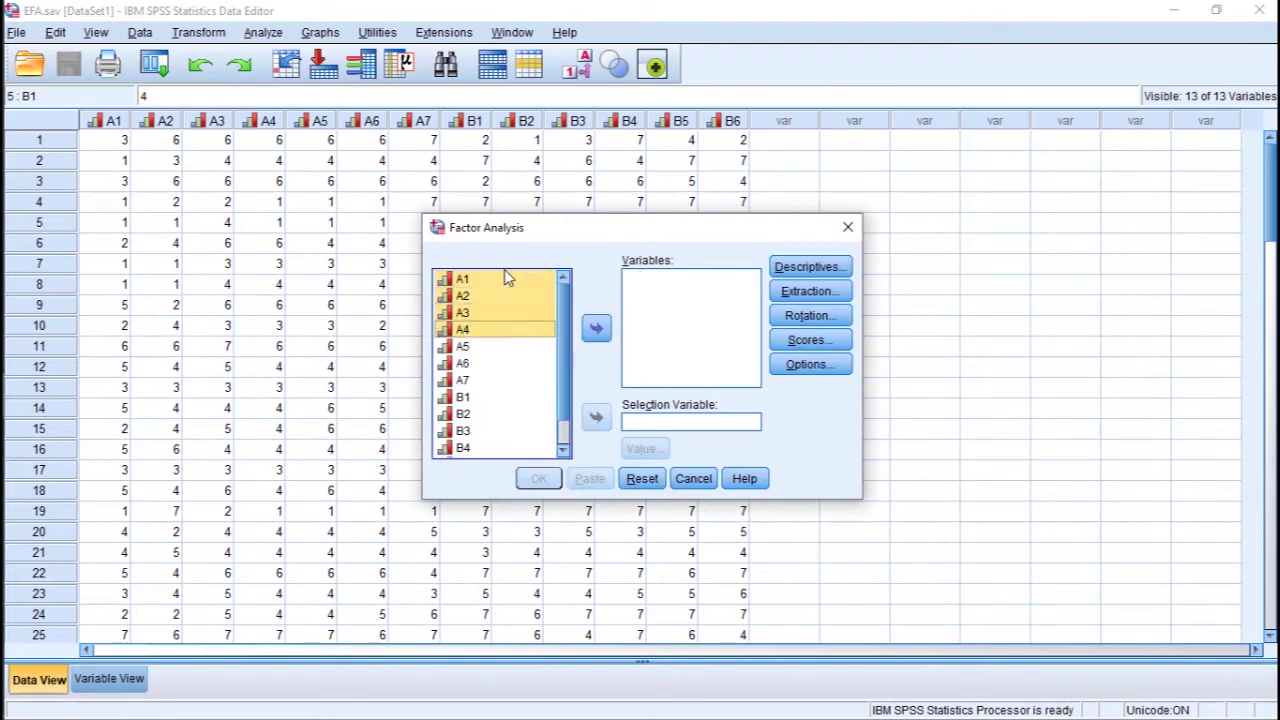
click(597, 329)
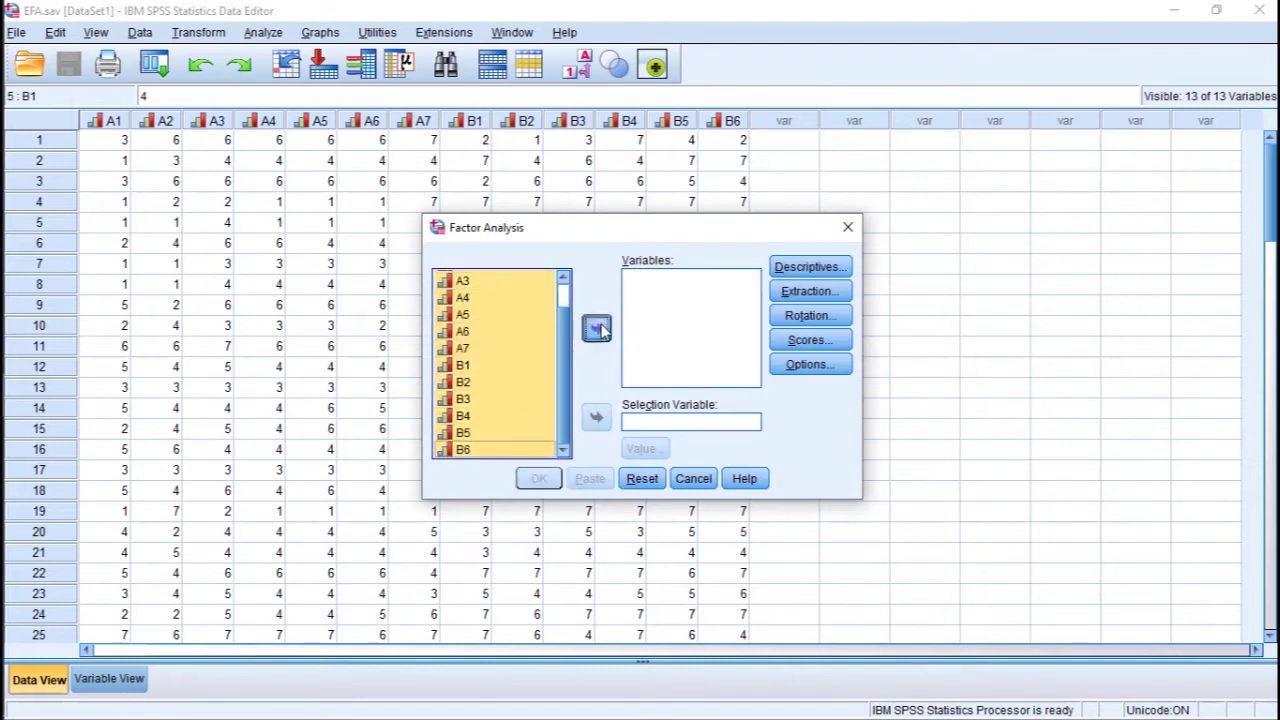
click(808, 267)
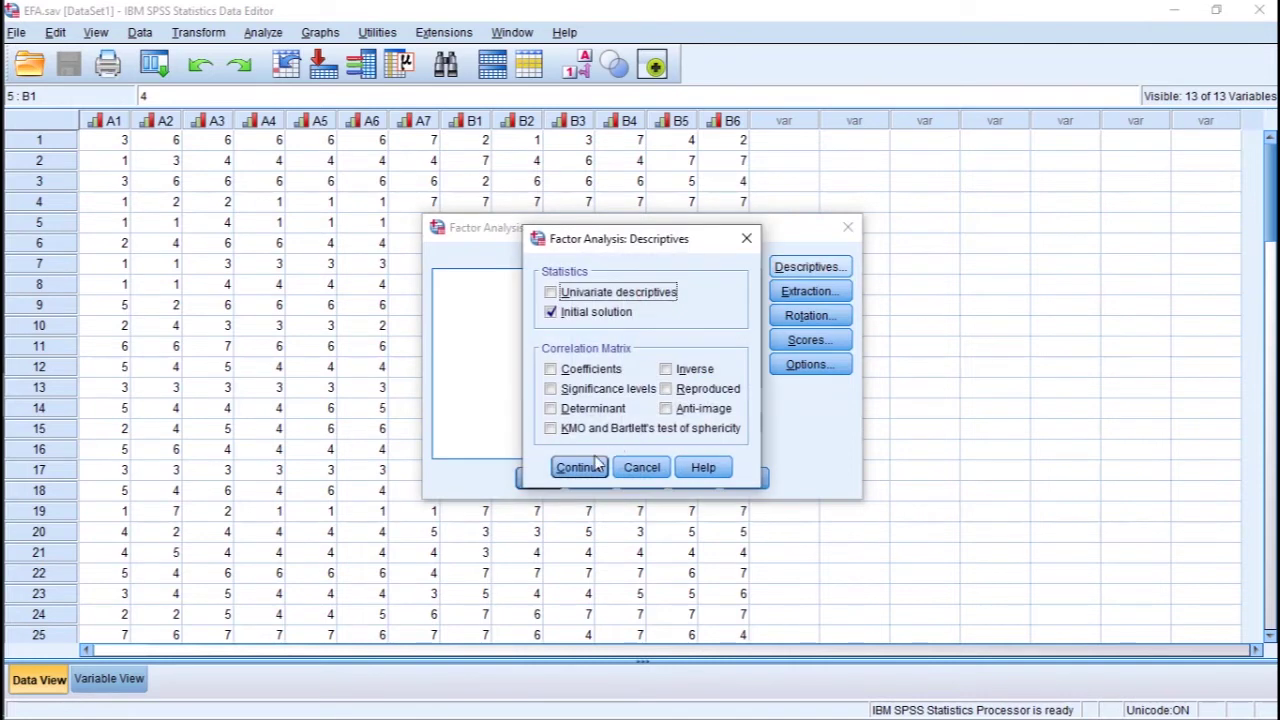
click(575, 467)
Set extraction to Principal components, keeping eigenvalues greater than 1
click(826, 294)
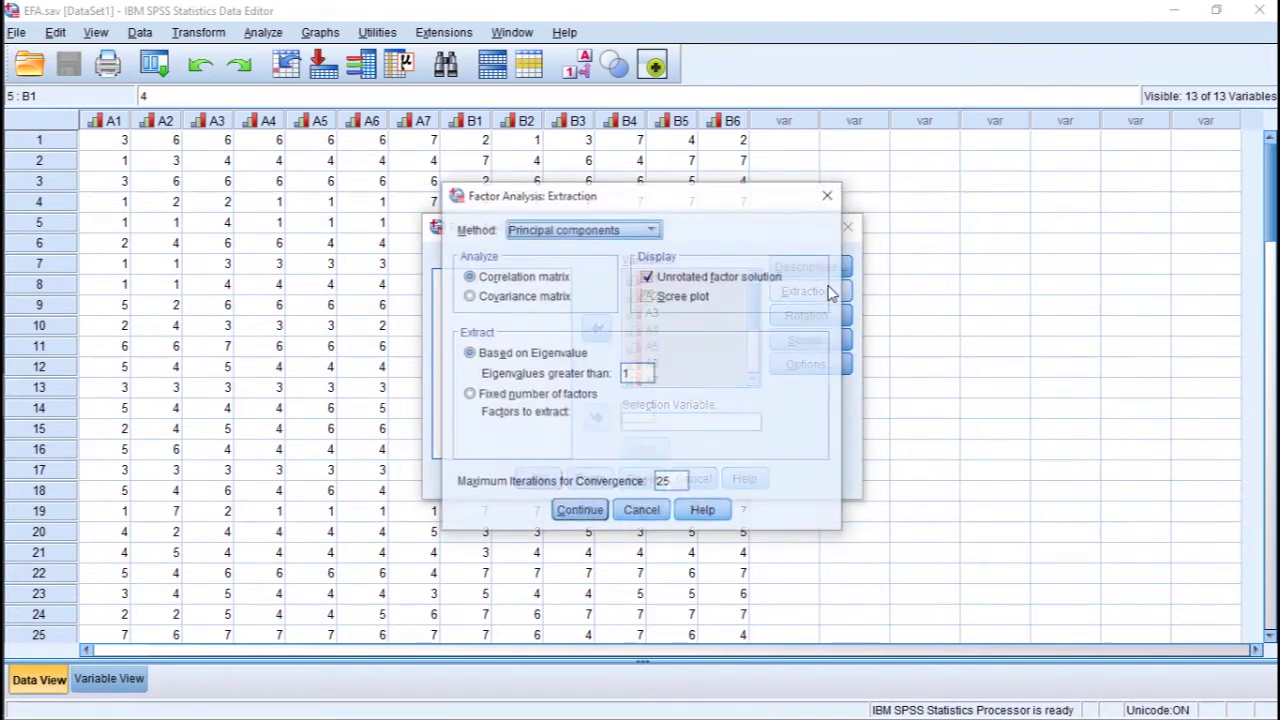
click(587, 233)
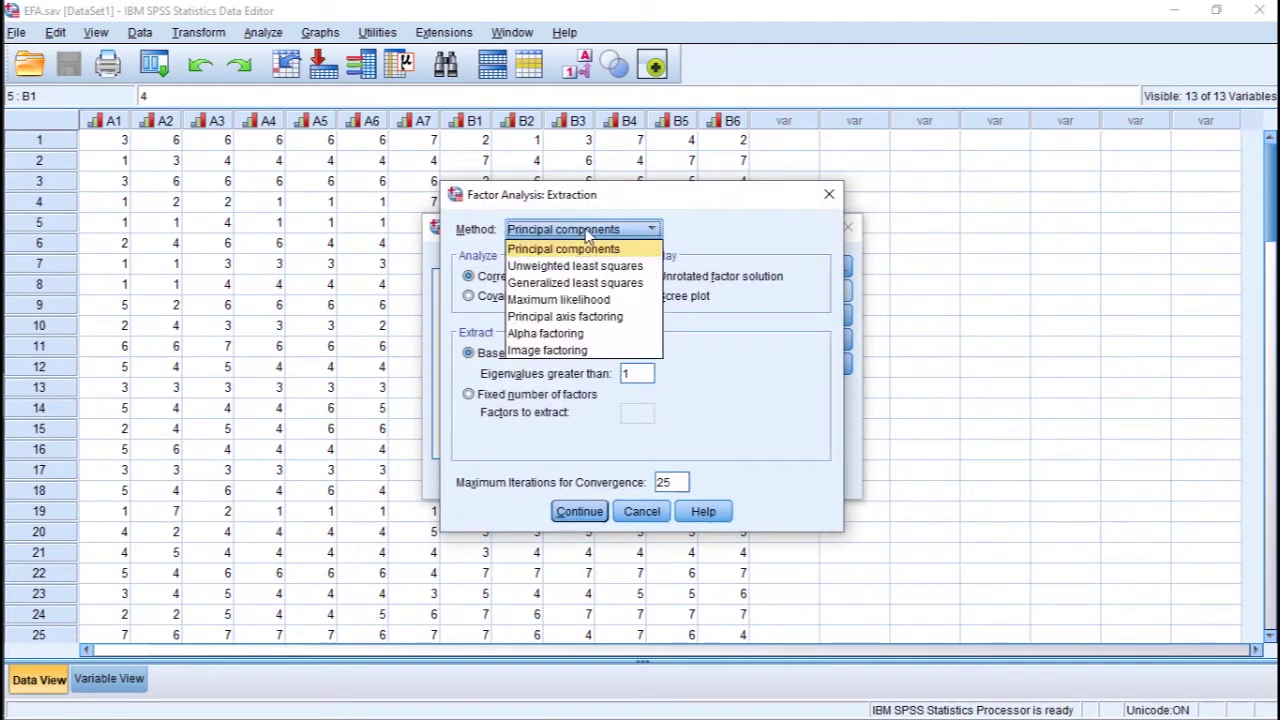
click(588, 234)
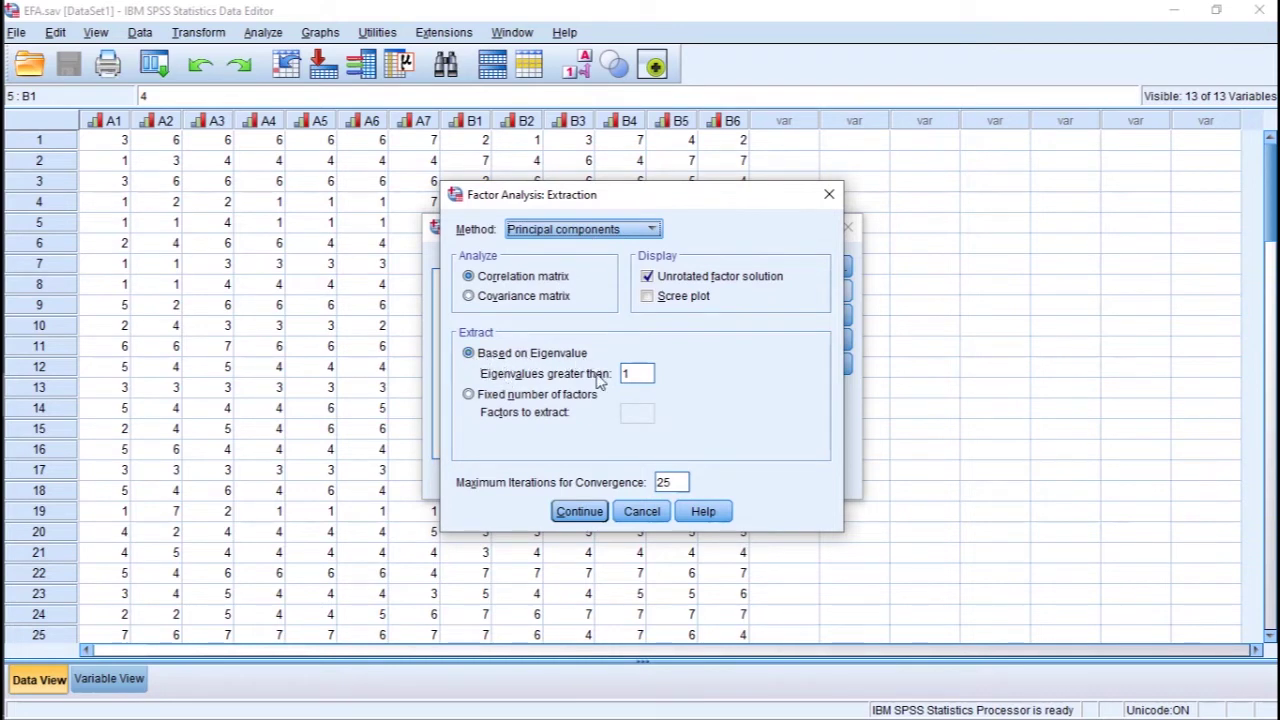
click(638, 374)
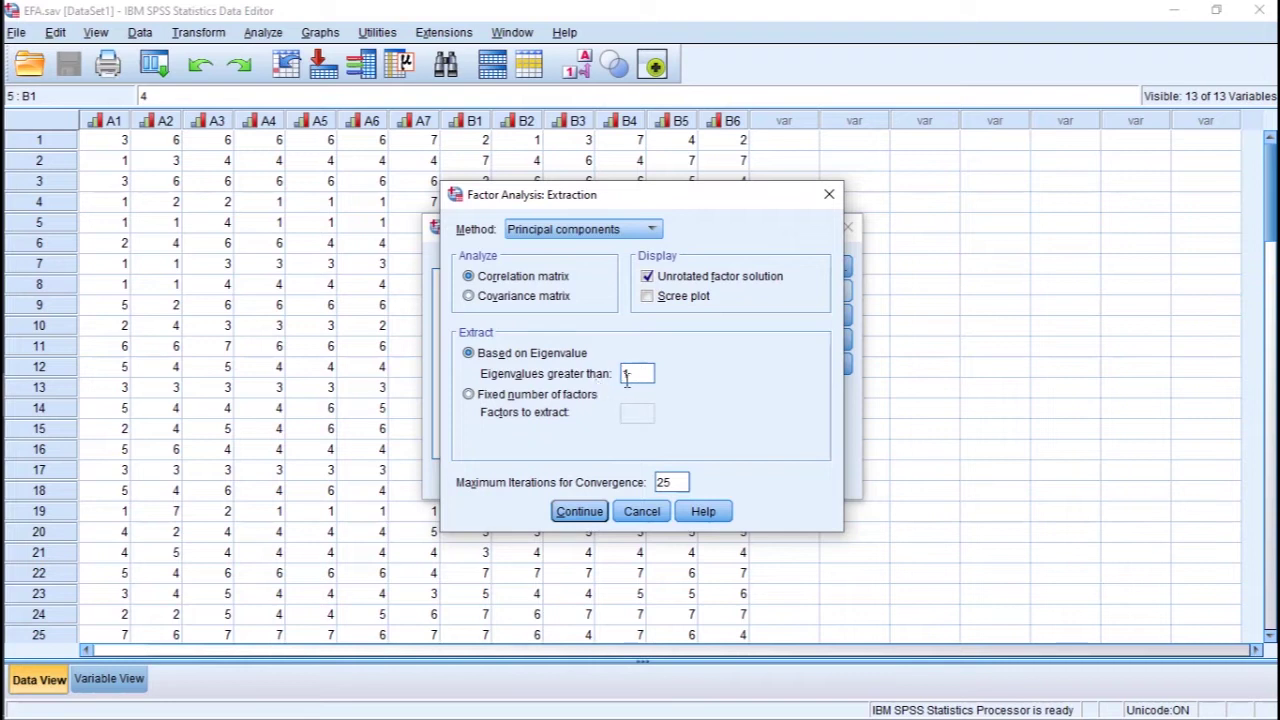
drag(642, 376, 623, 377)
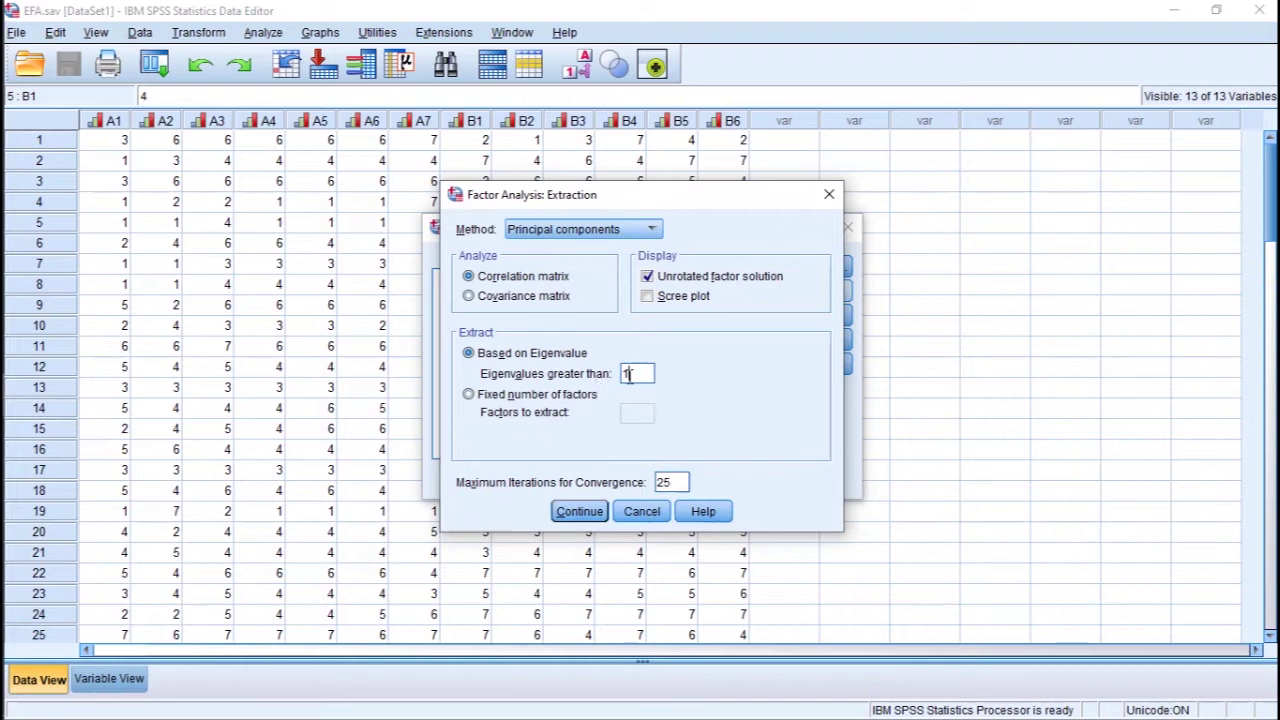
click(576, 511)
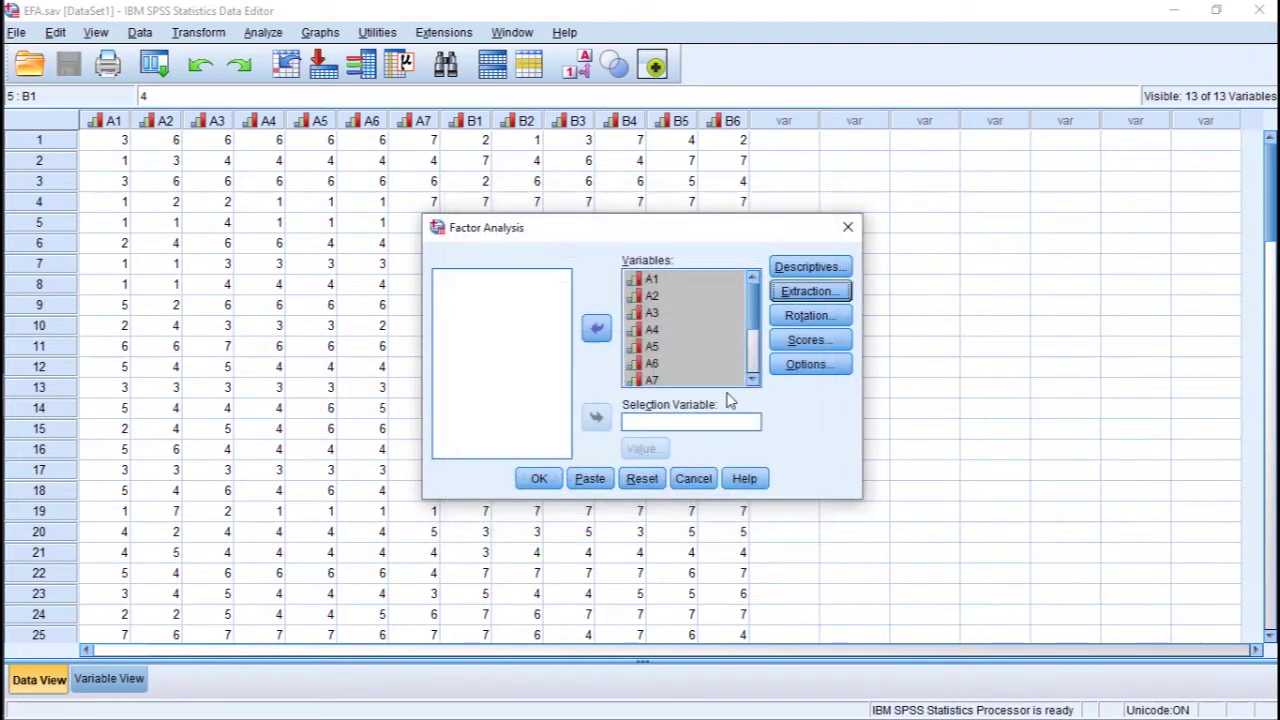
Leave rotation at None and scores unchanged, then run the analysis
click(831, 318)
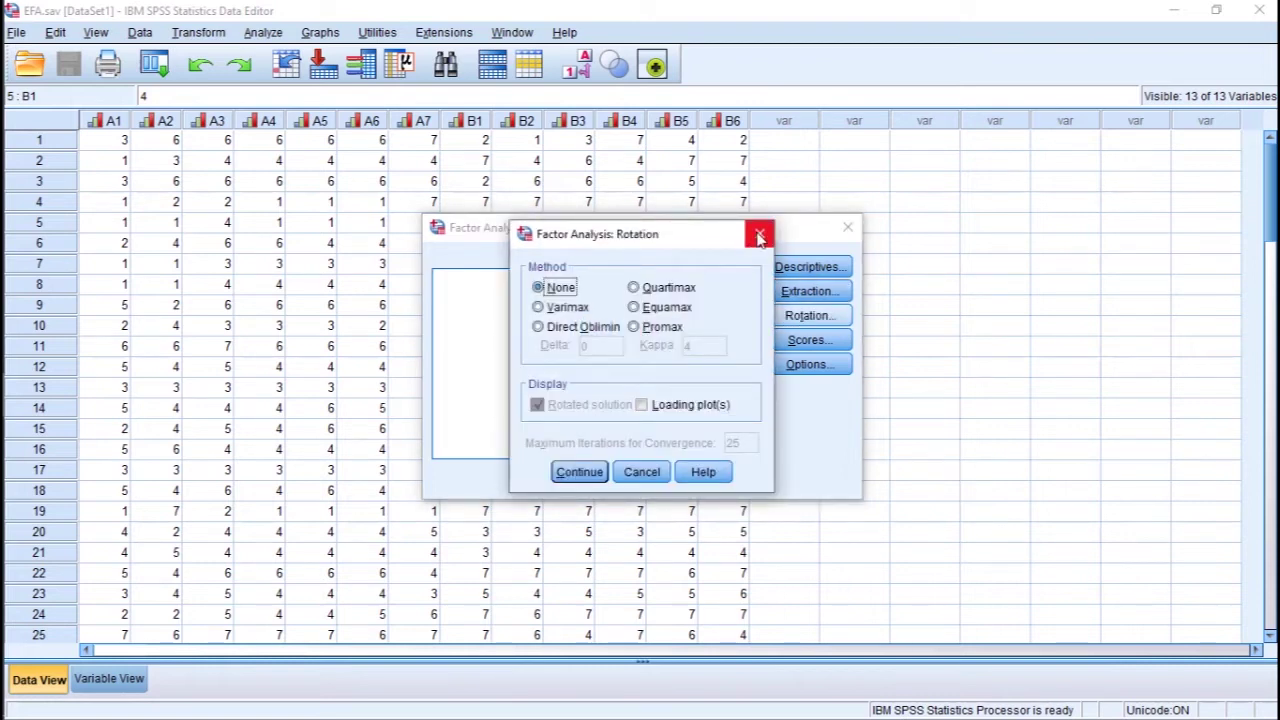
click(754, 242)
click(818, 340)
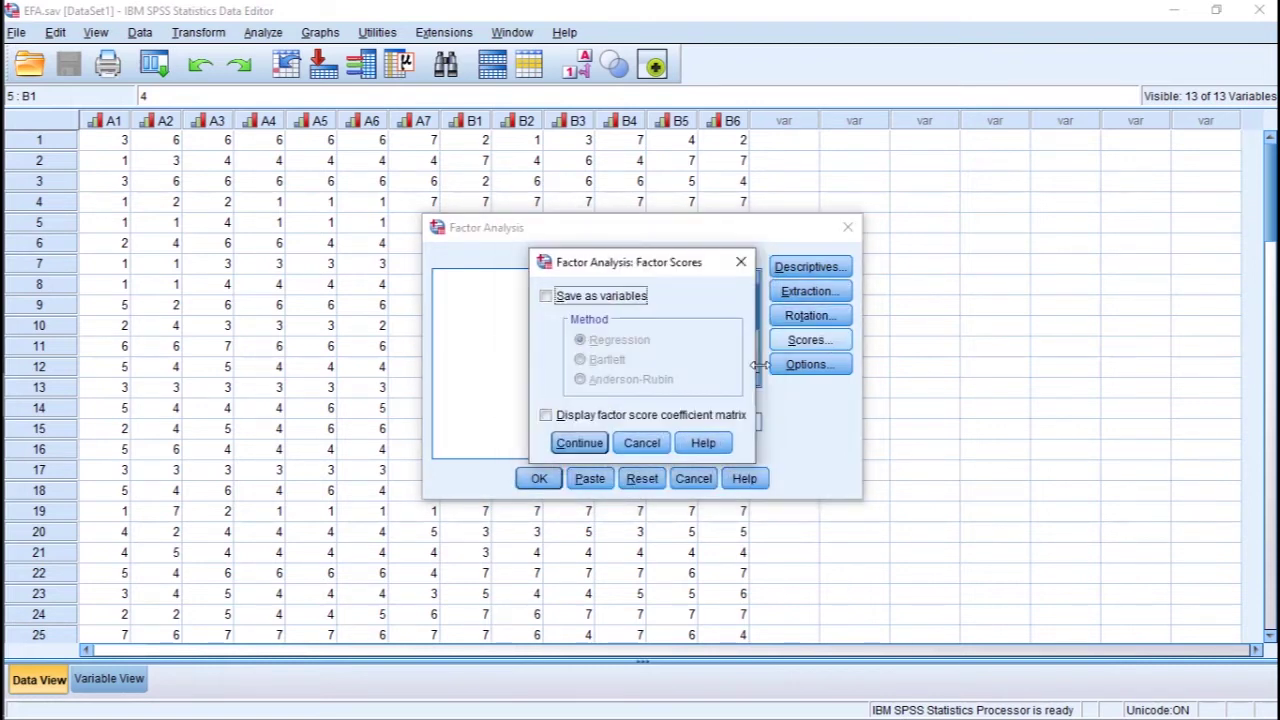
click(648, 443)
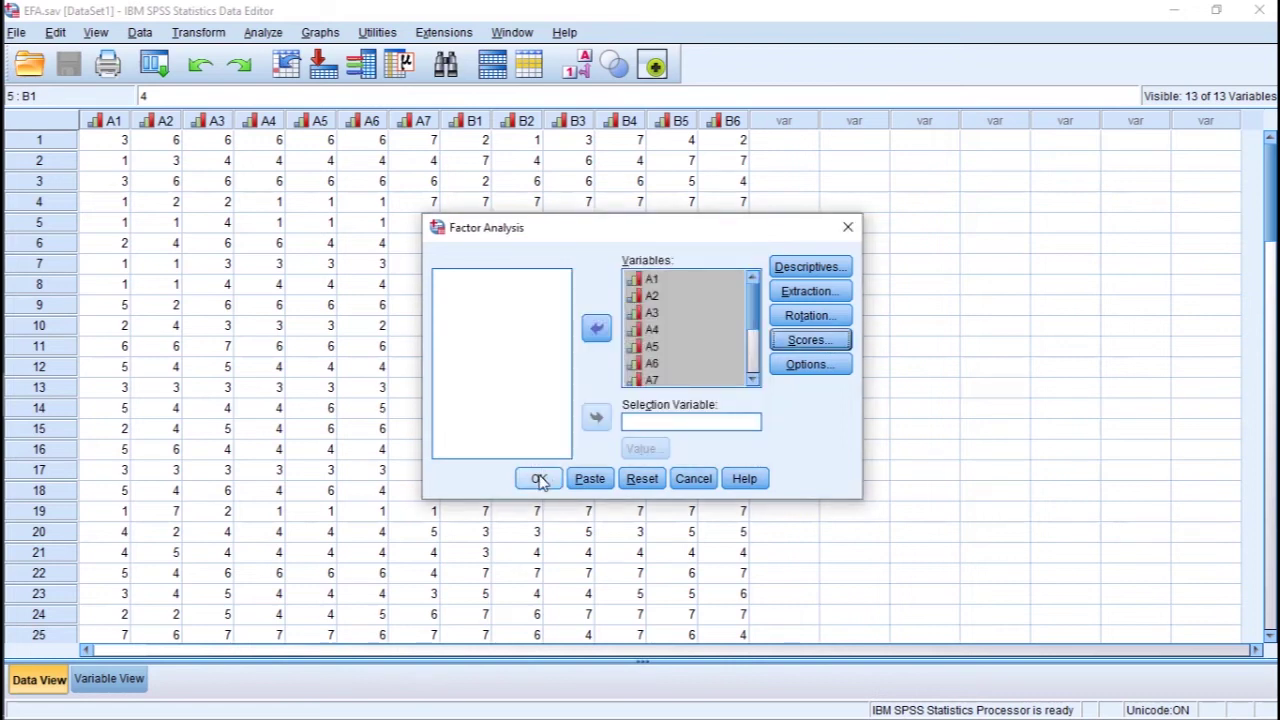
click(539, 480)
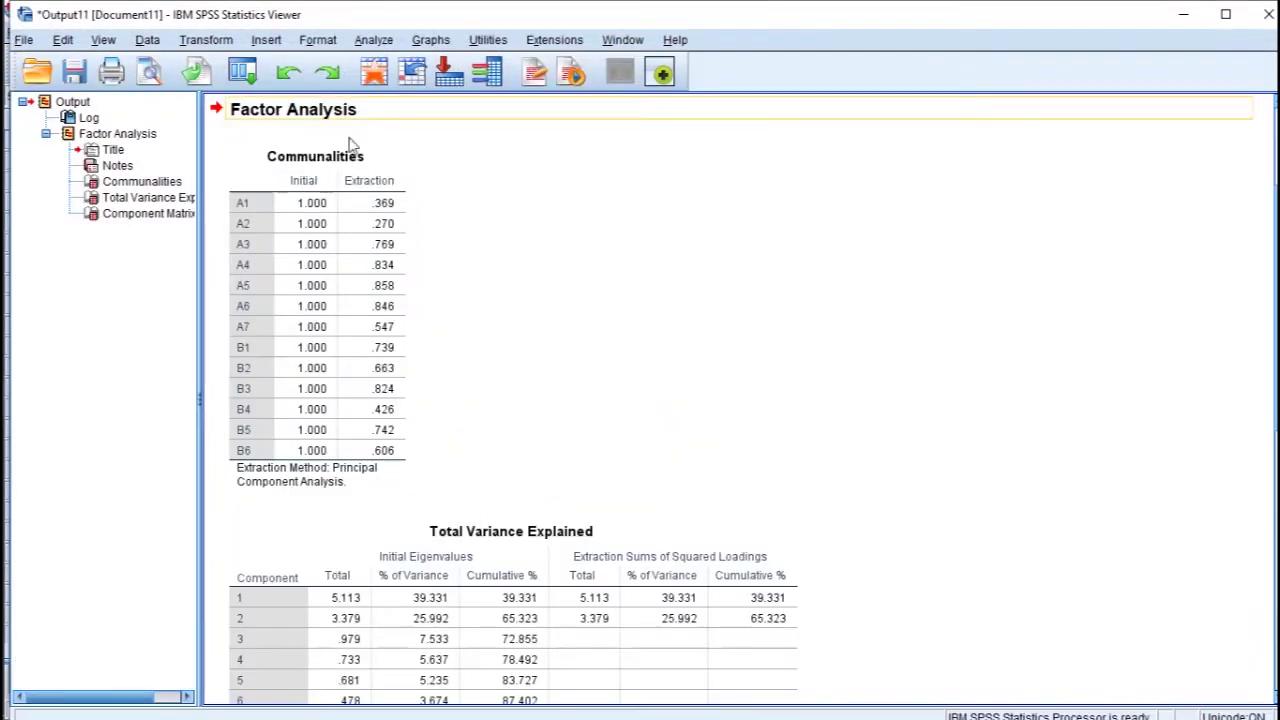
Inspect the Communalities table in the factor analysis output before moving to Excel
click(350, 145)
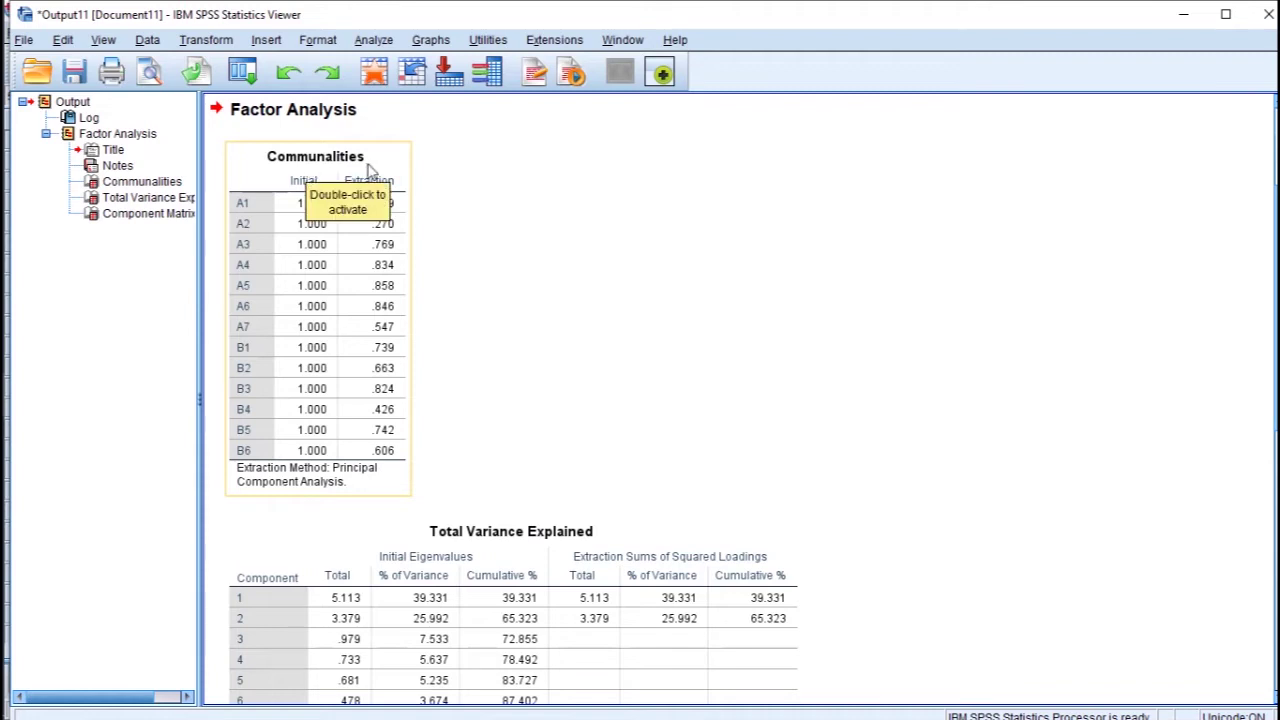
click(416, 196)
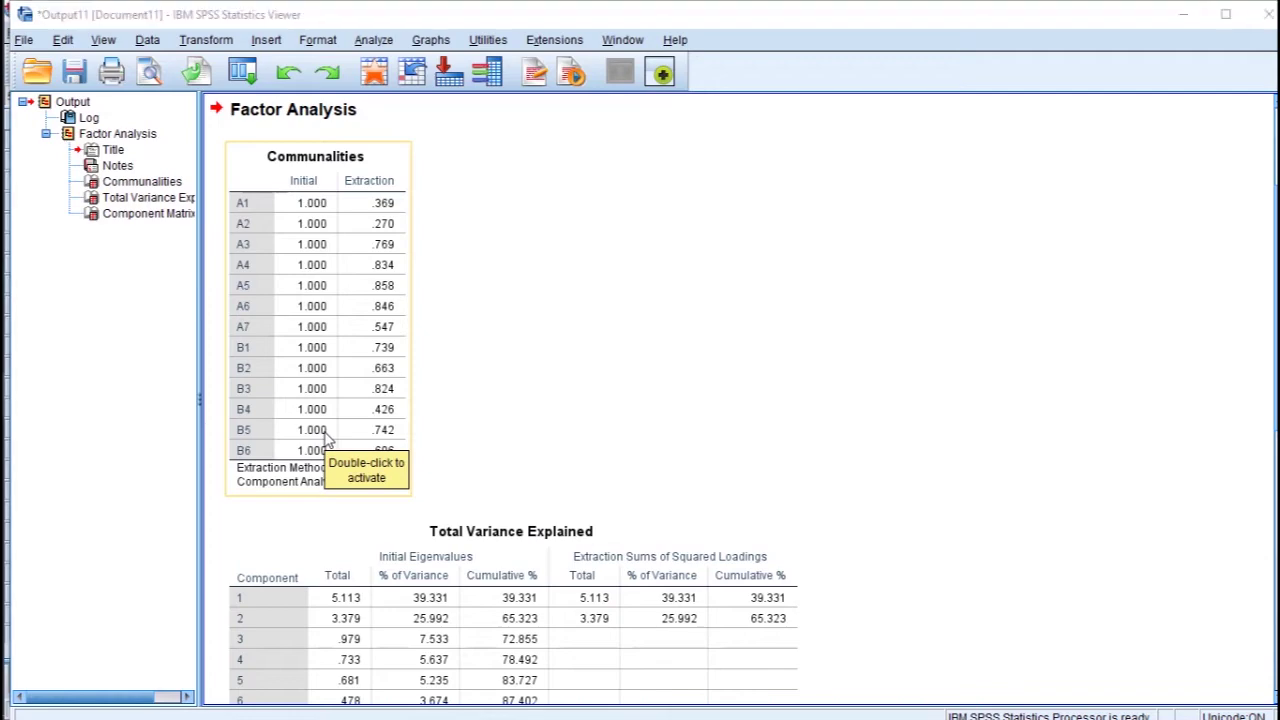
key(alt+Tab)
key(alt+Tab)
key(alt+Tab)
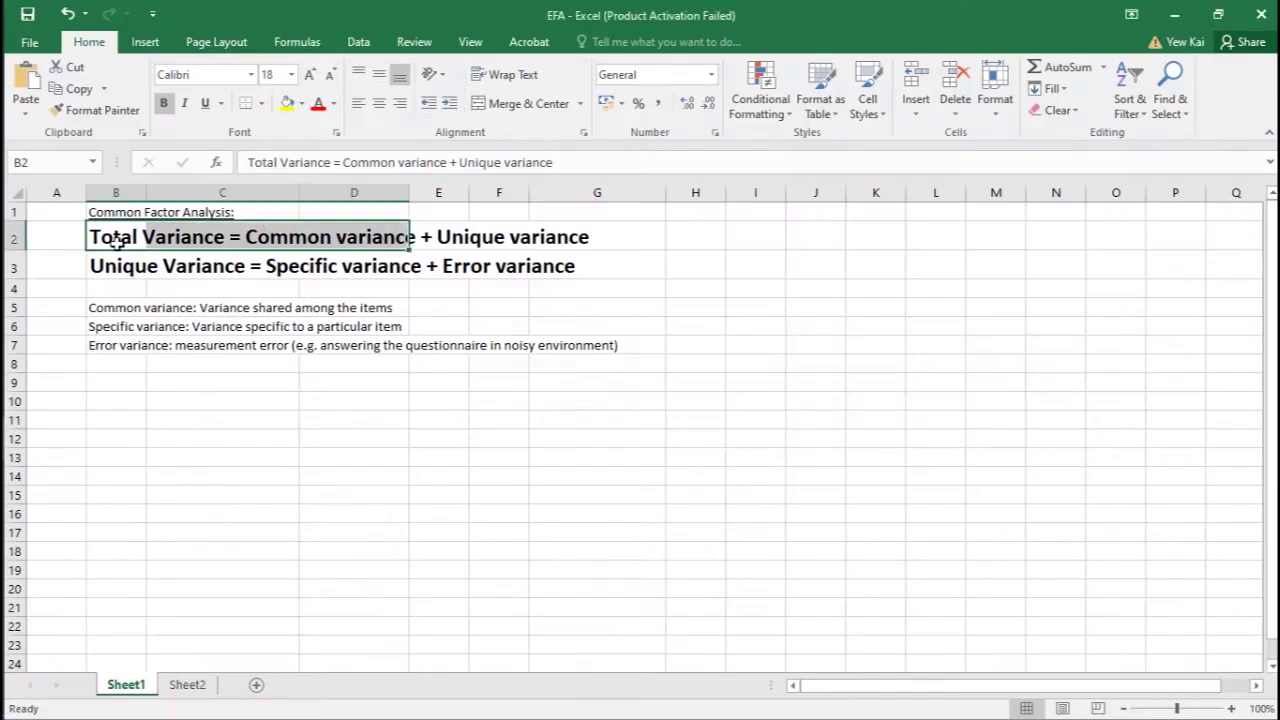
Highlight each part of B2's equation: Total Variance = Common variance + Unique variance
click(110, 237)
drag(110, 237, 614, 242)
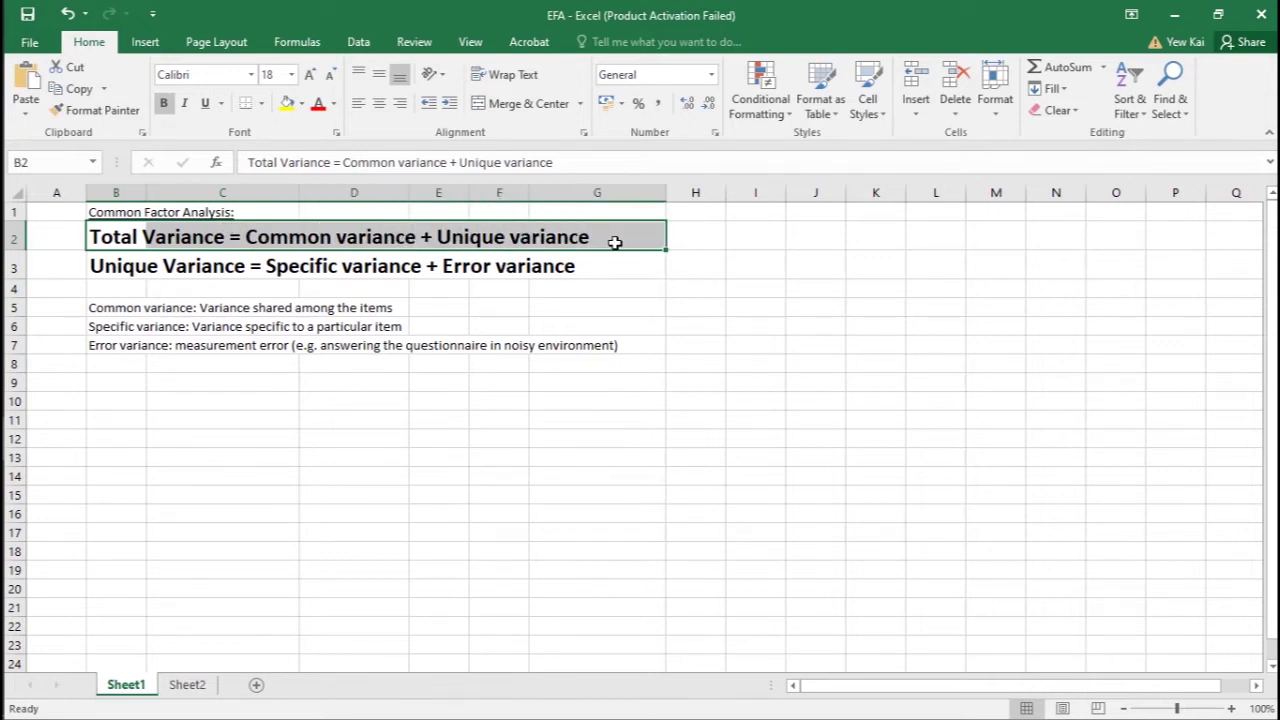
drag(605, 240, 458, 236)
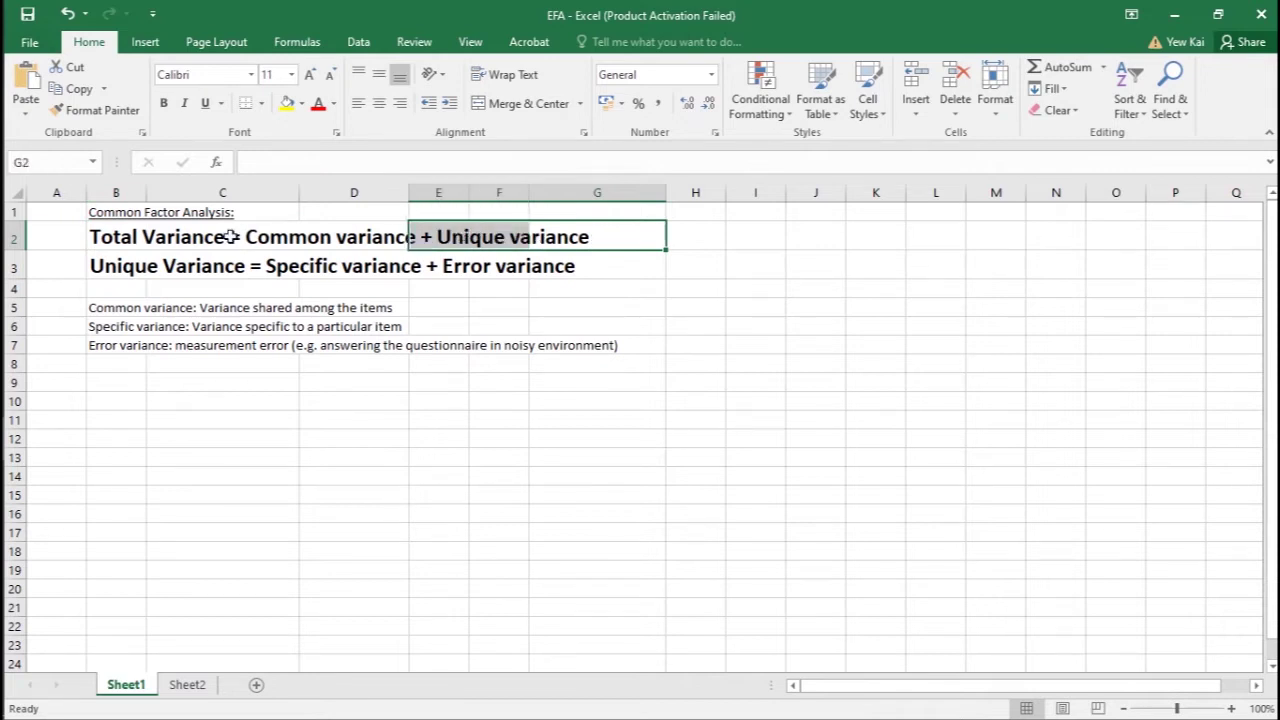
click(117, 238)
drag(117, 238, 372, 242)
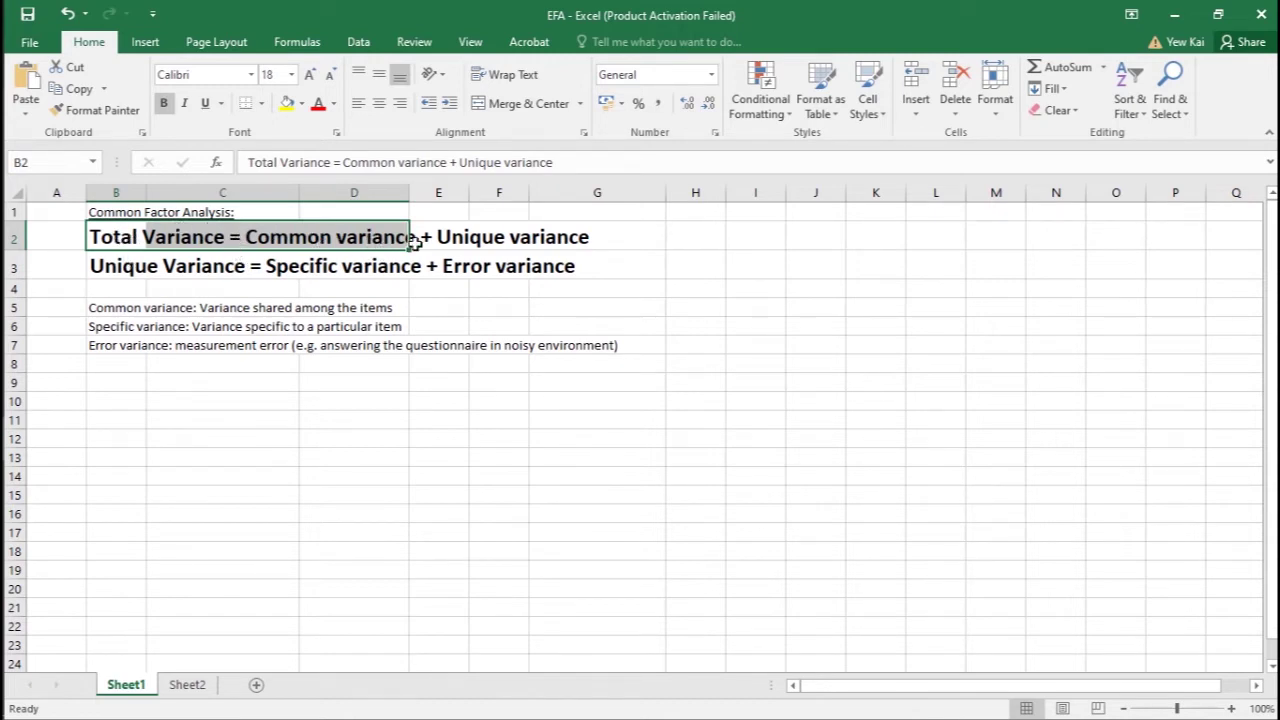
click(288, 286)
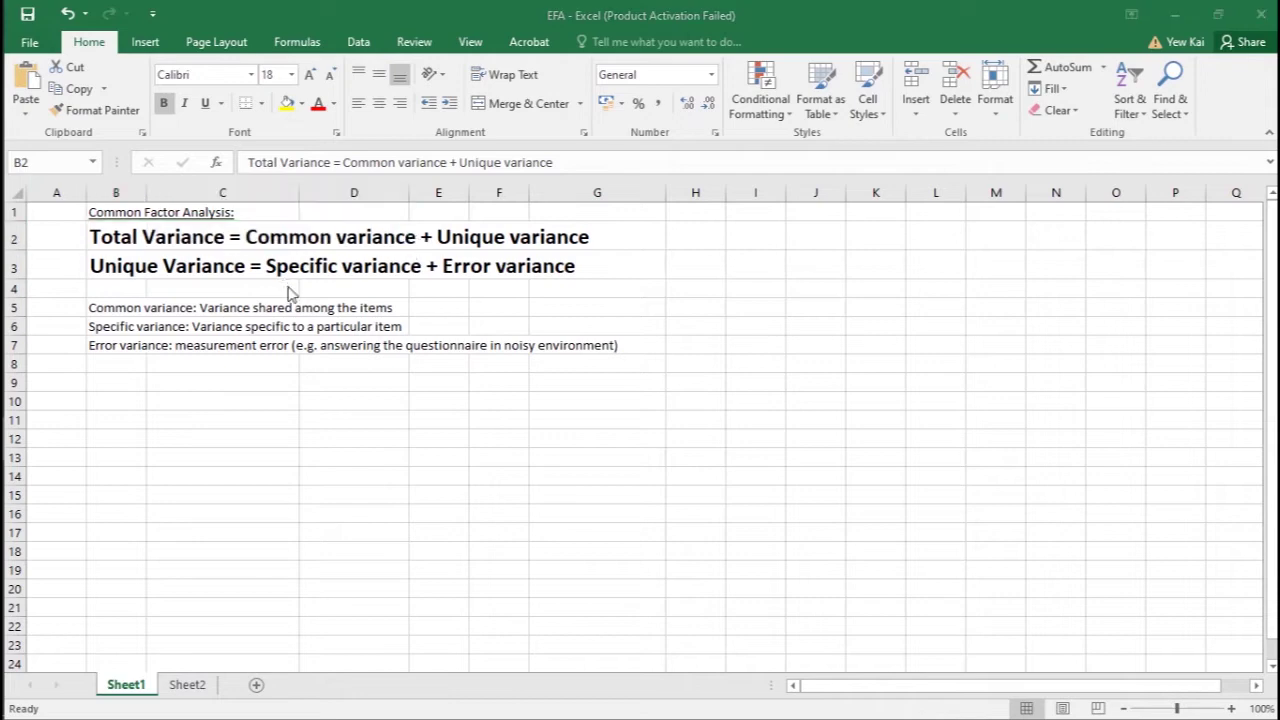
key(alt+Tab)
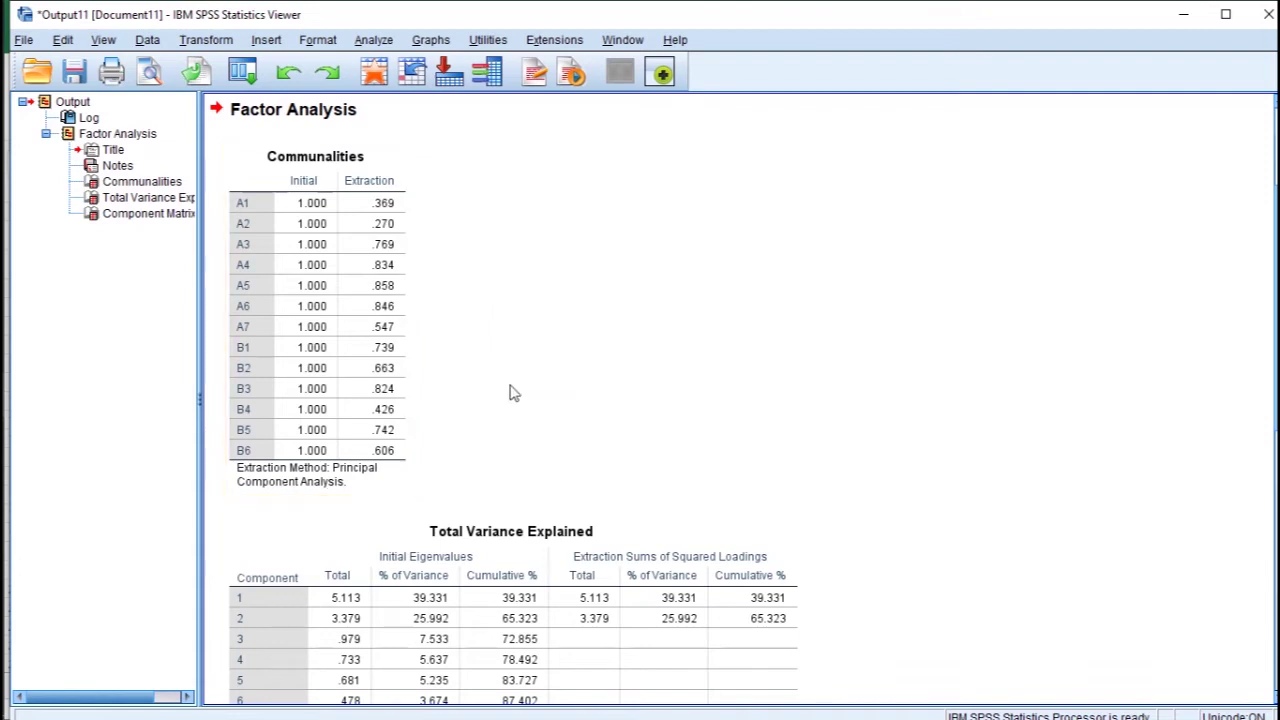
Scroll to the full Total Variance Explained table, where component 1's eigenvalue is 5.113
scroll(510, 392, down, 2)
scroll(510, 392, down, 6)
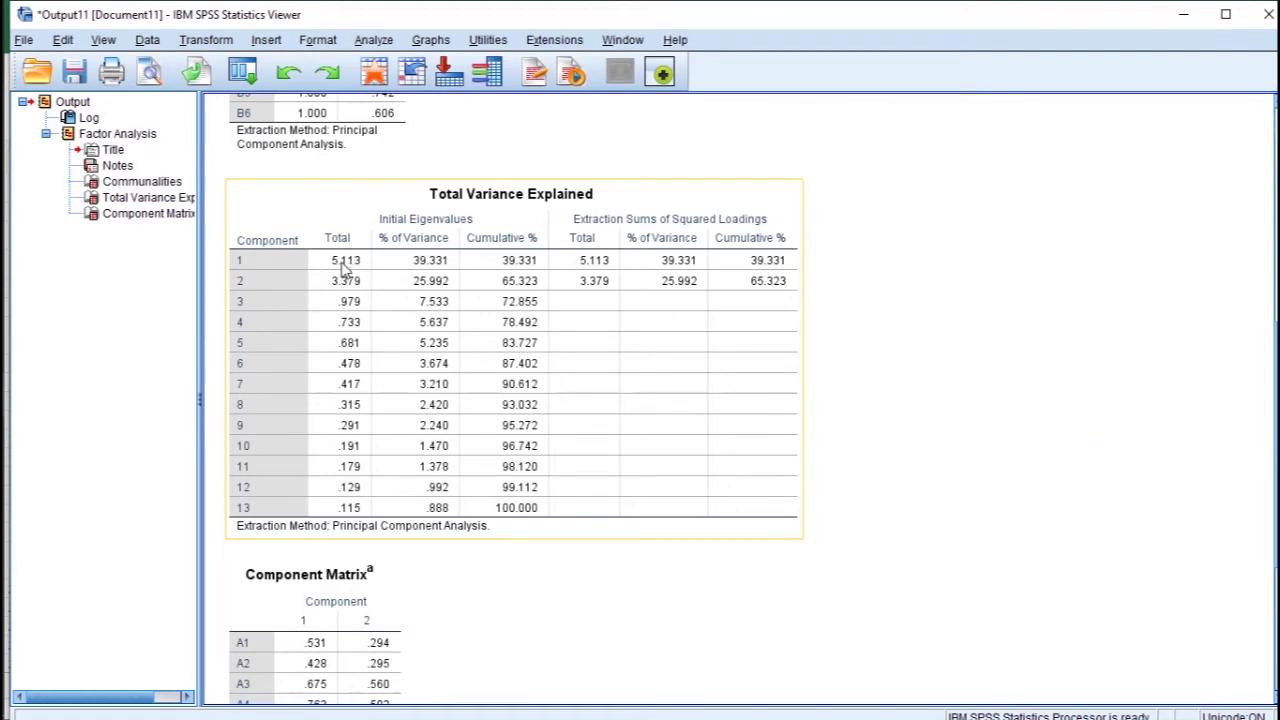
click(983, 389)
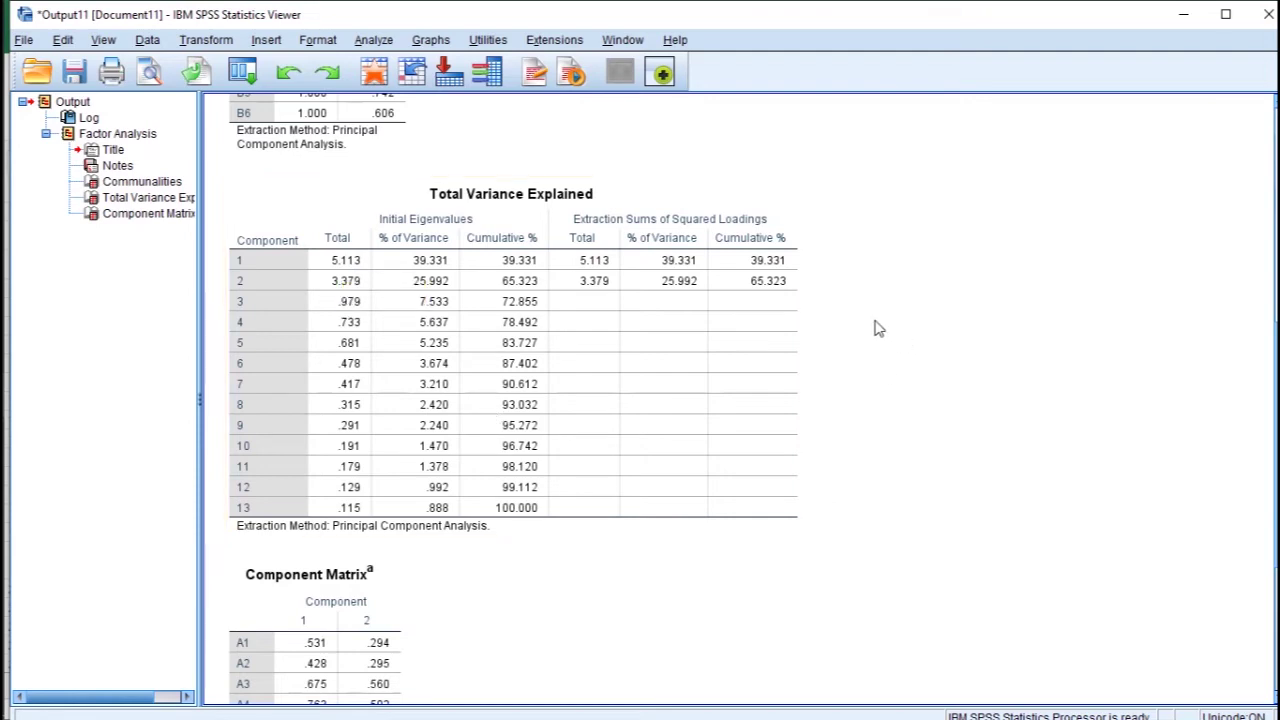
click(327, 250)
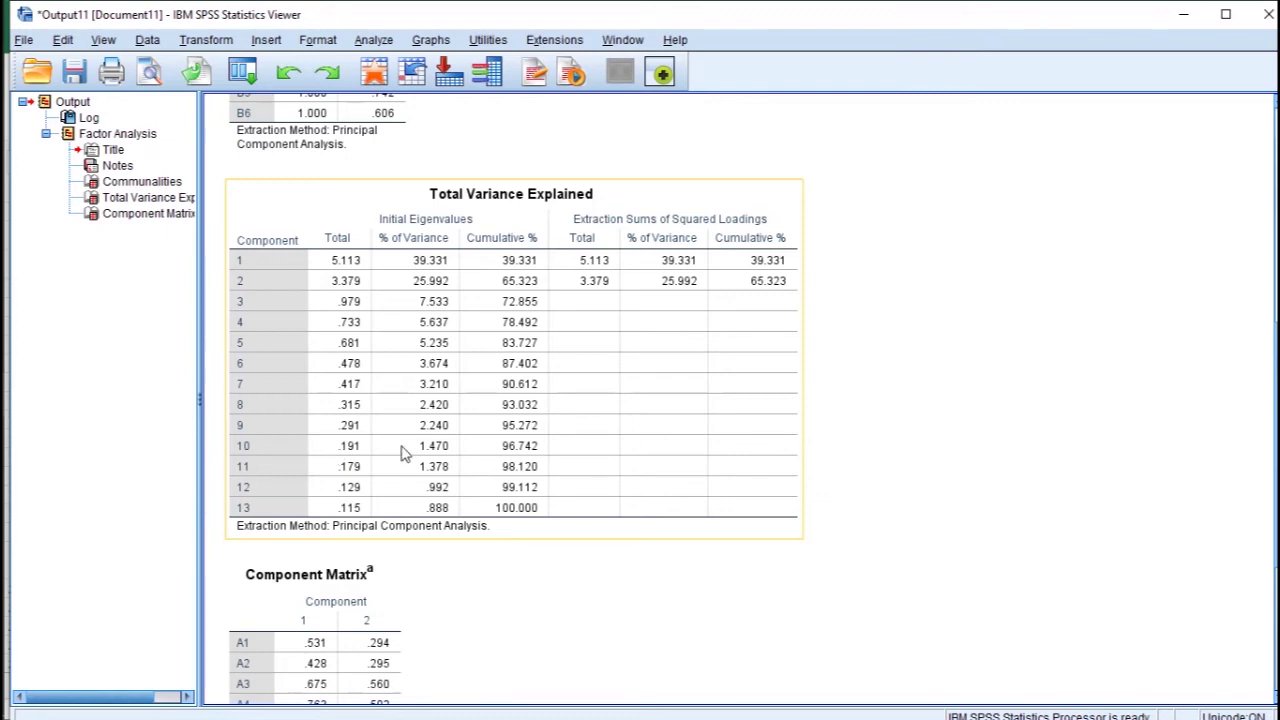
scroll(405, 453, down, 5)
Activate the Component Matrix and select A1's component 1 loading of .531
scroll(405, 453, down, 1)
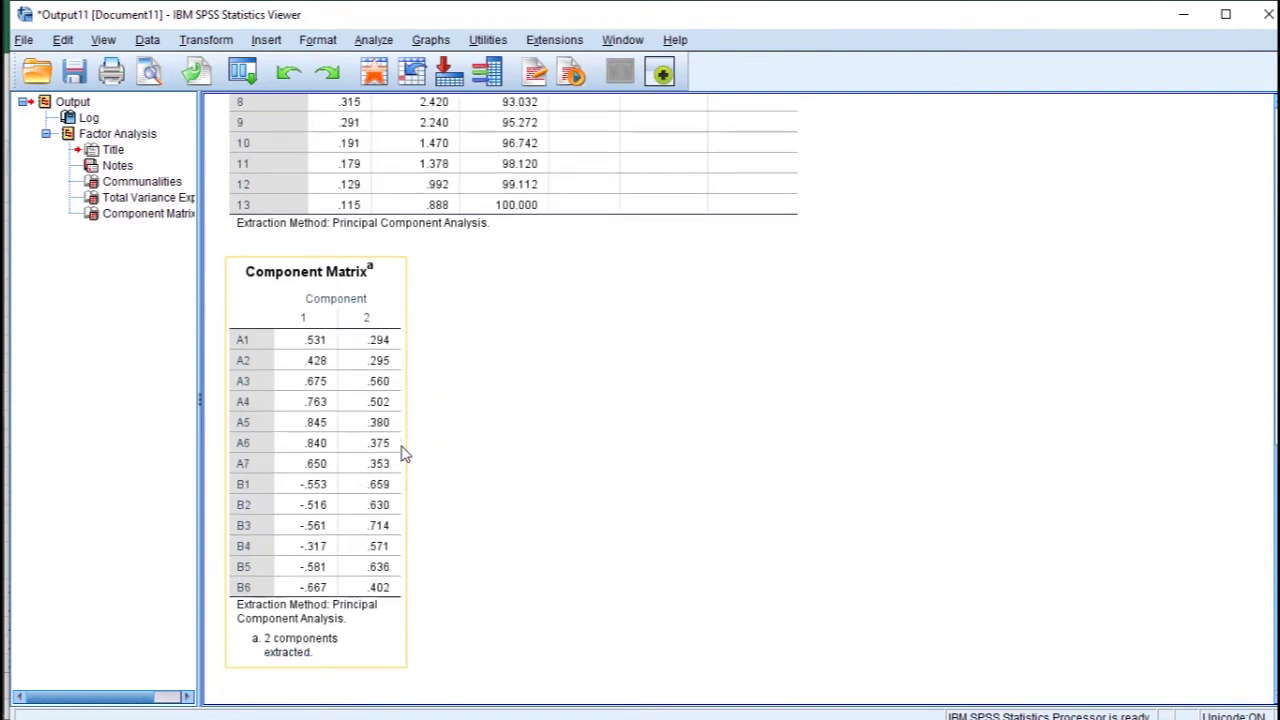
double_click(316, 352)
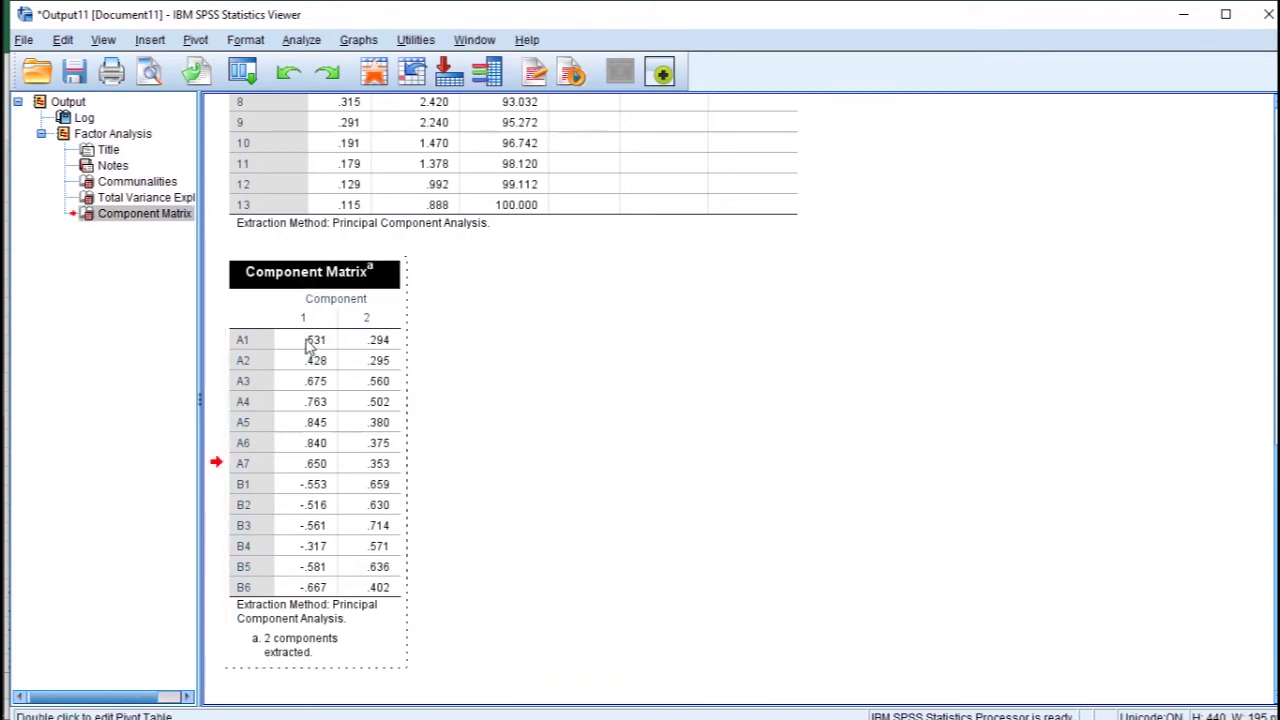
click(312, 343)
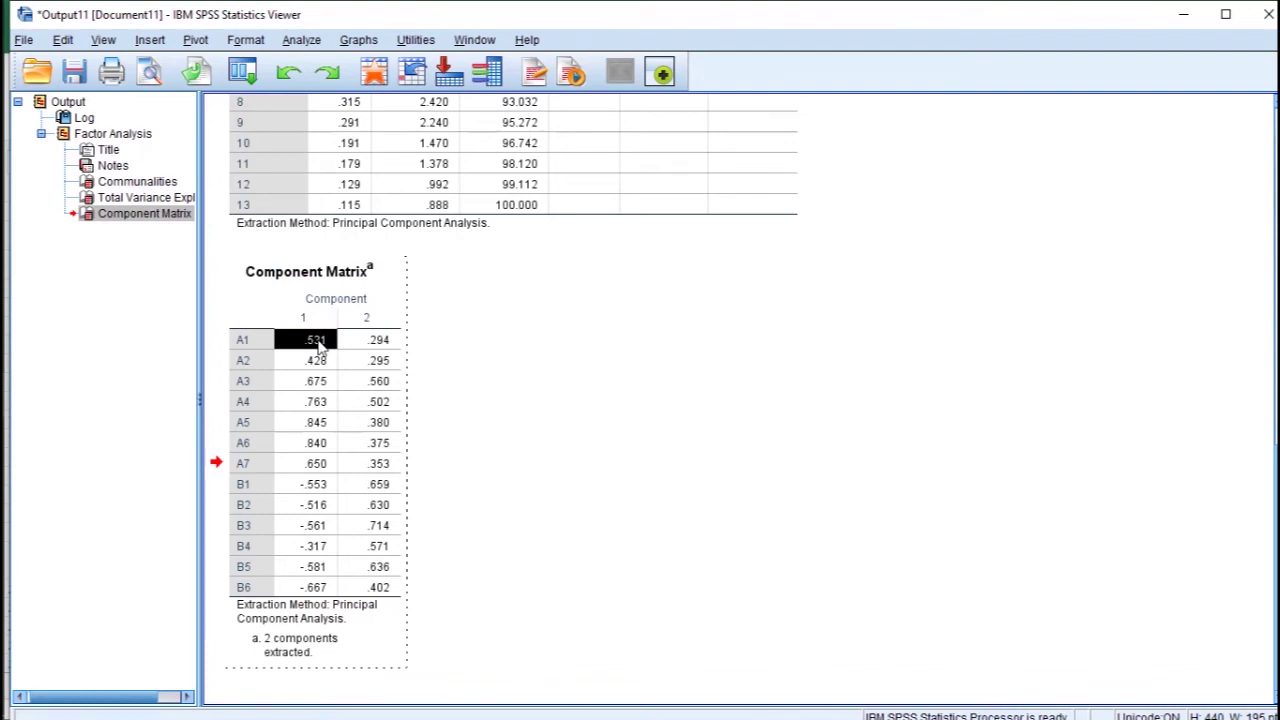
key(alt+Tab)
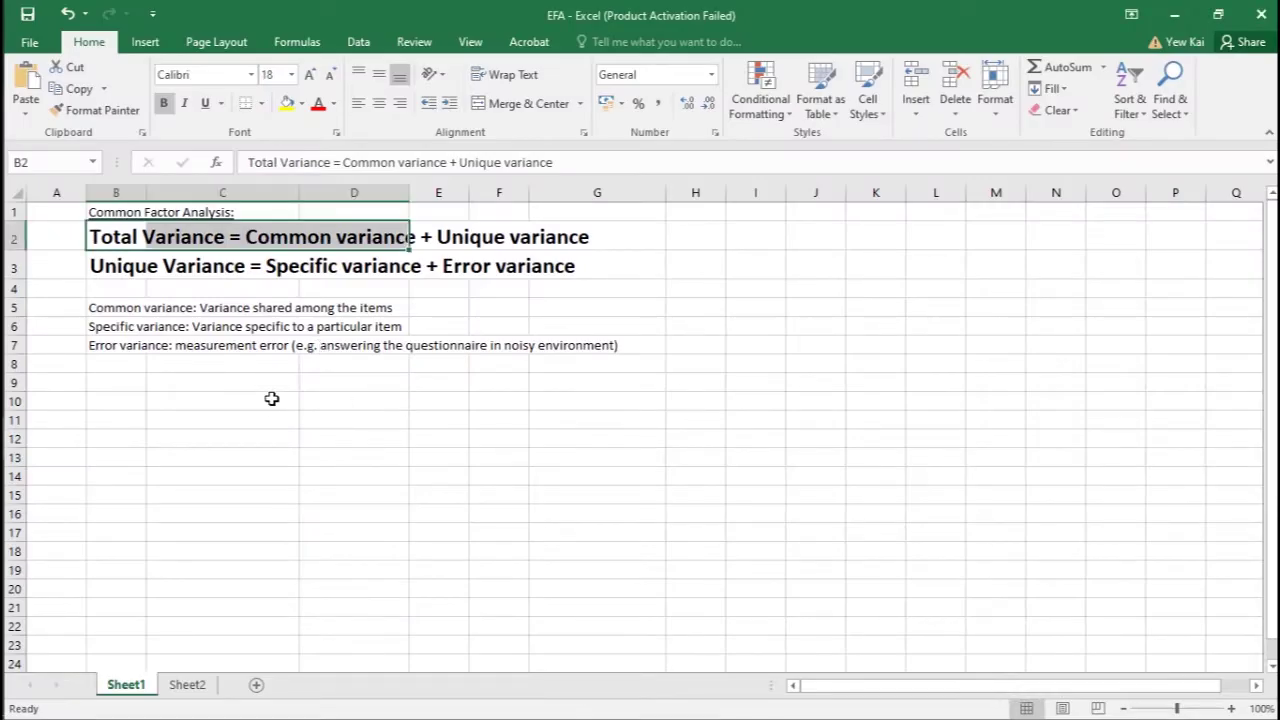
Paste 0.531 into C10, enter =C10^2 in D10, and widen column D to show 0.281961
click(271, 400)
text(0.531000000000000000)
key(Right)
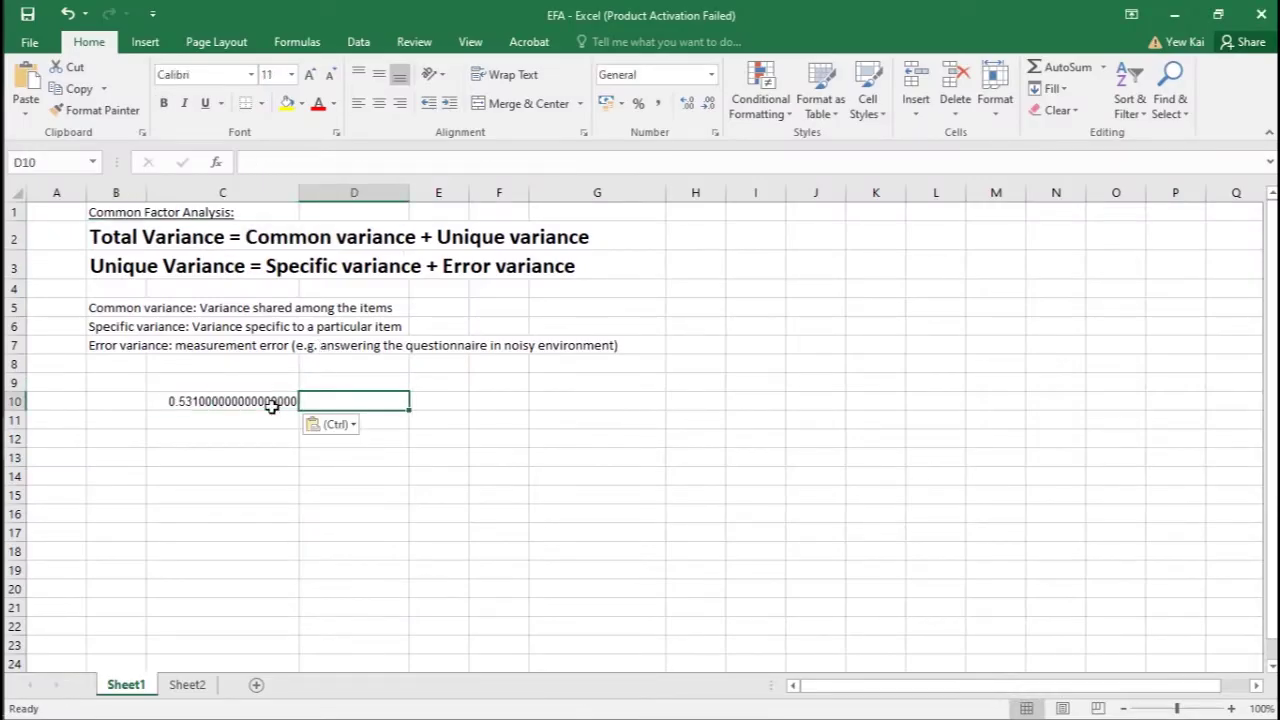
text(=)
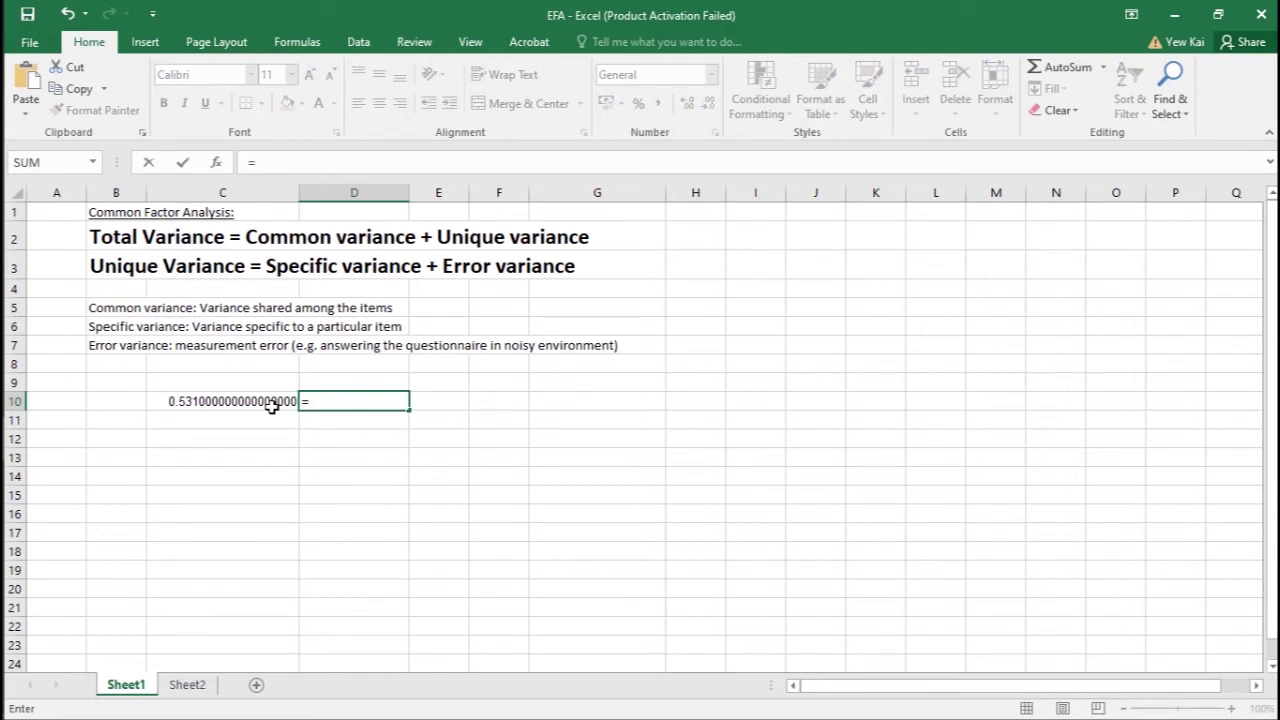
text(c10^2)
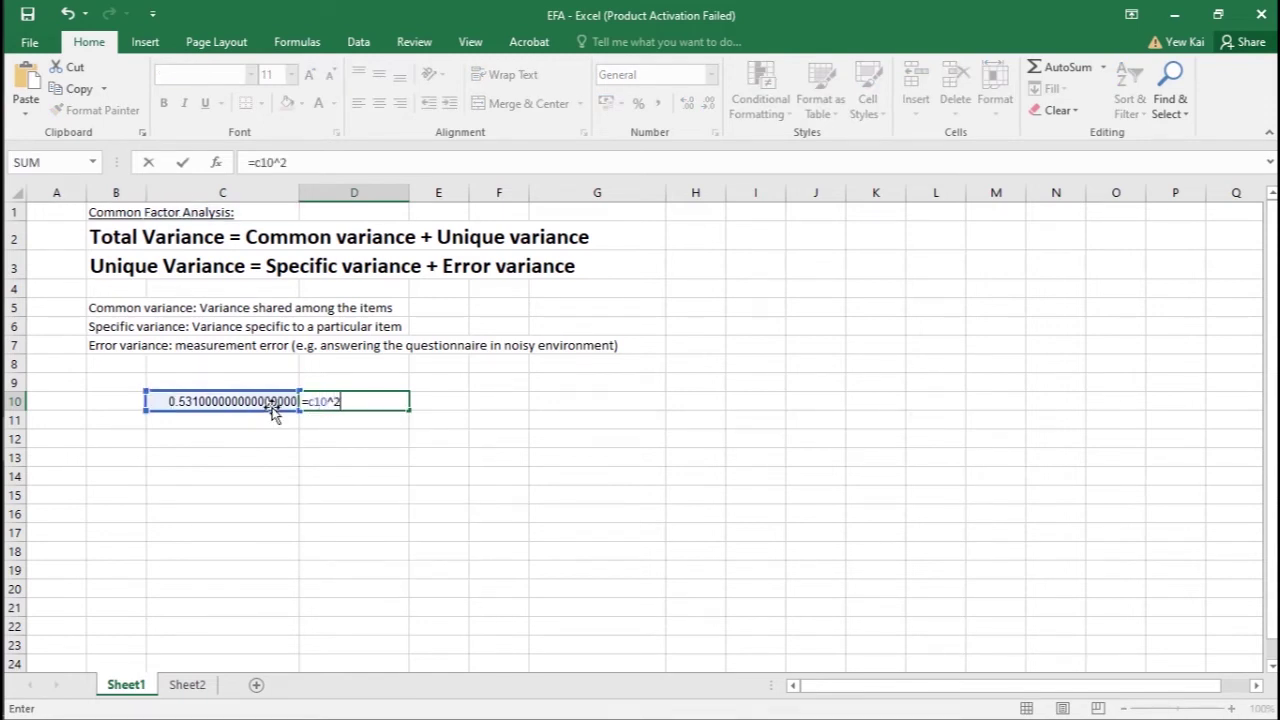
key(Return)
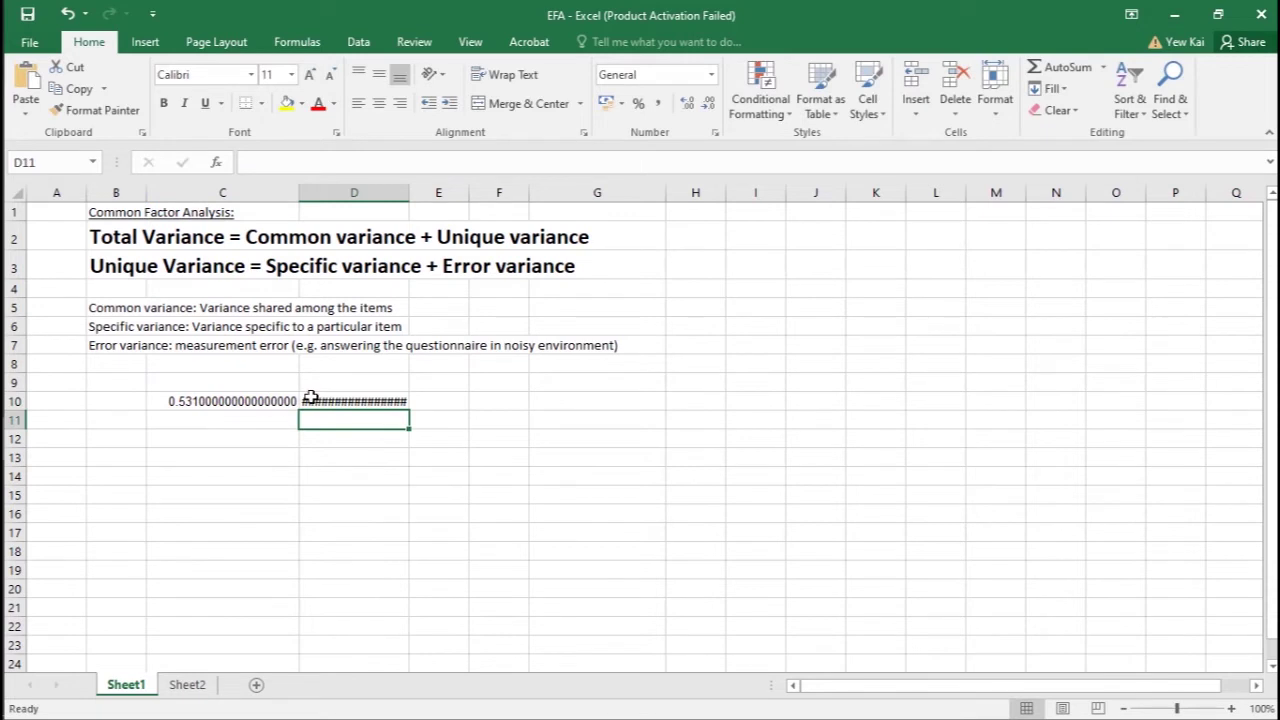
click(337, 397)
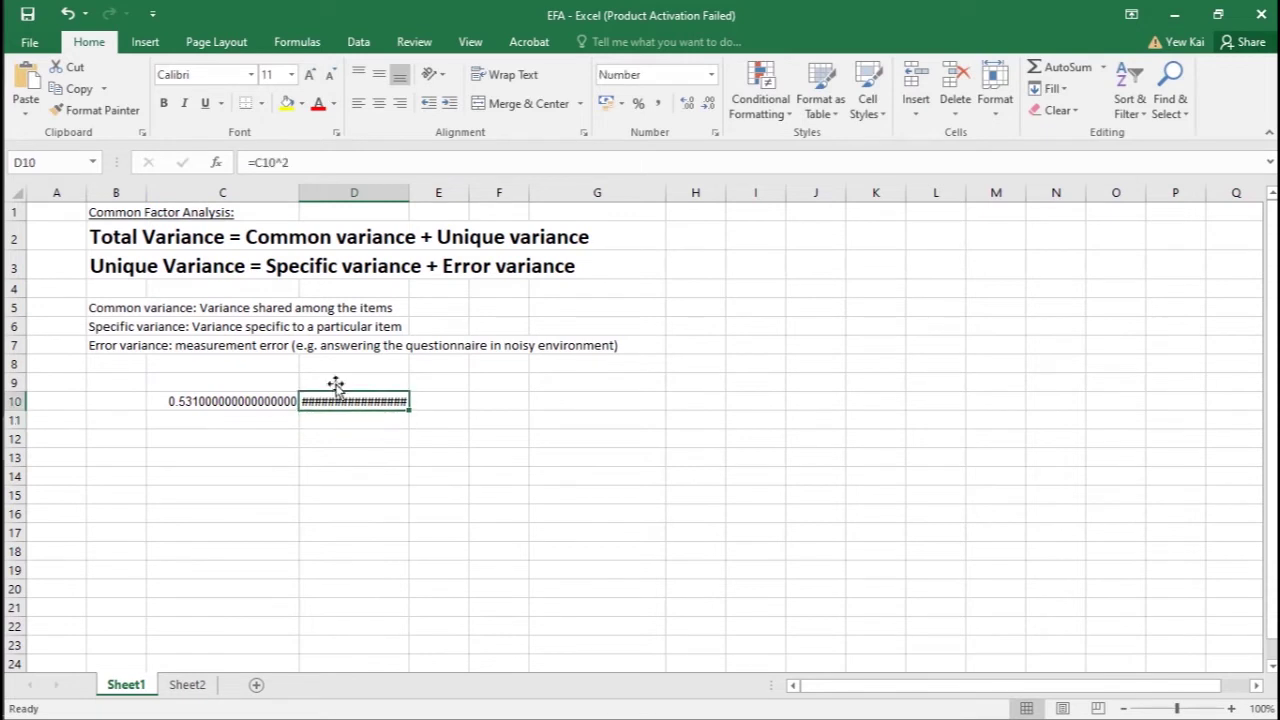
click(266, 162)
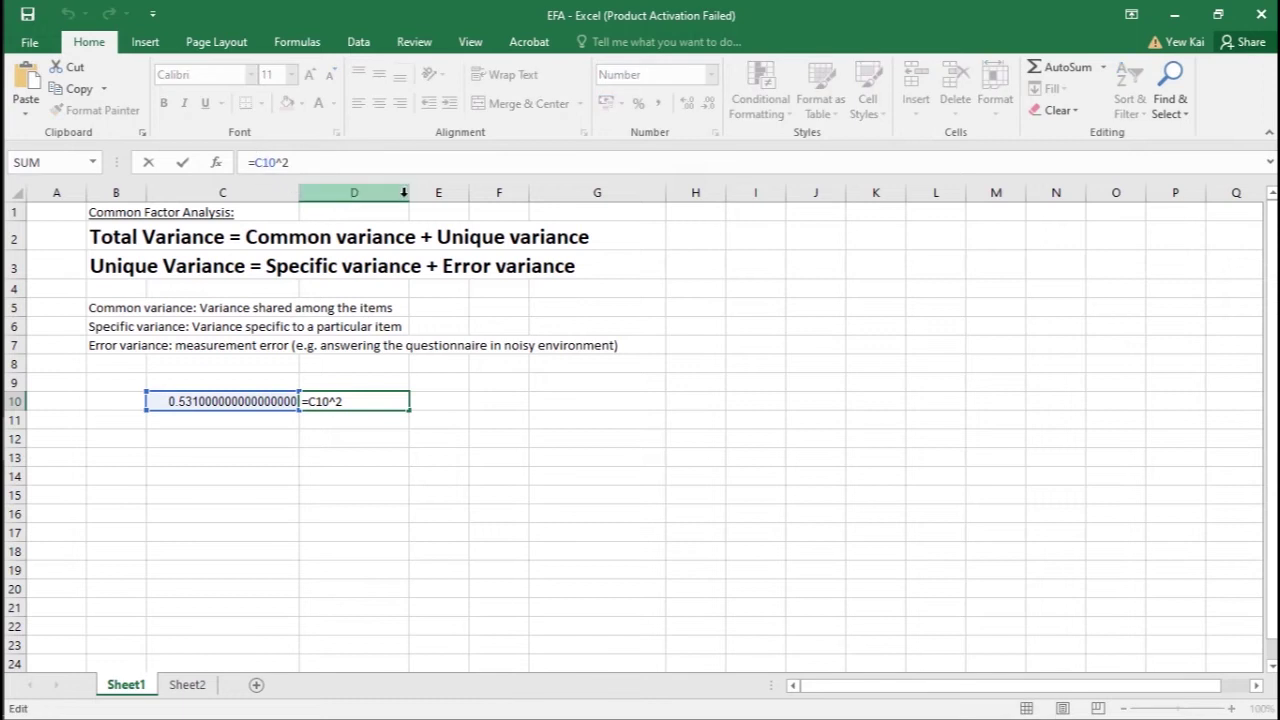
click(439, 215)
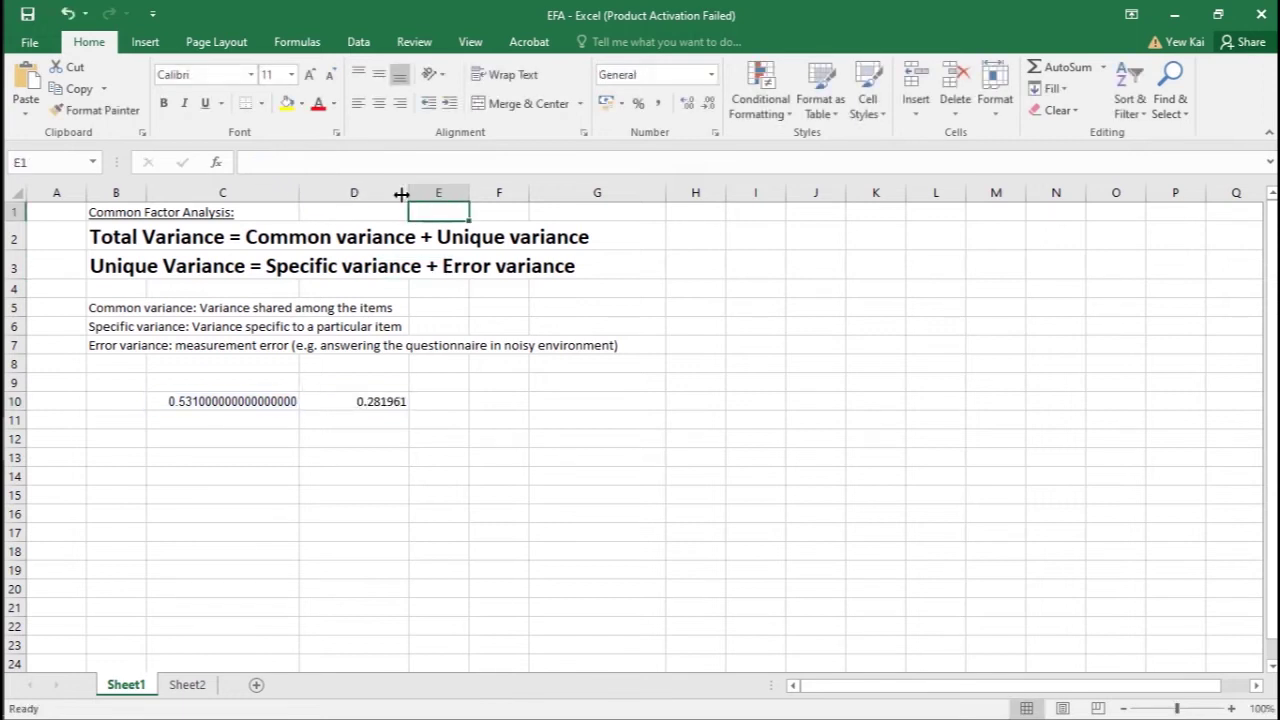
drag(409, 192, 576, 192)
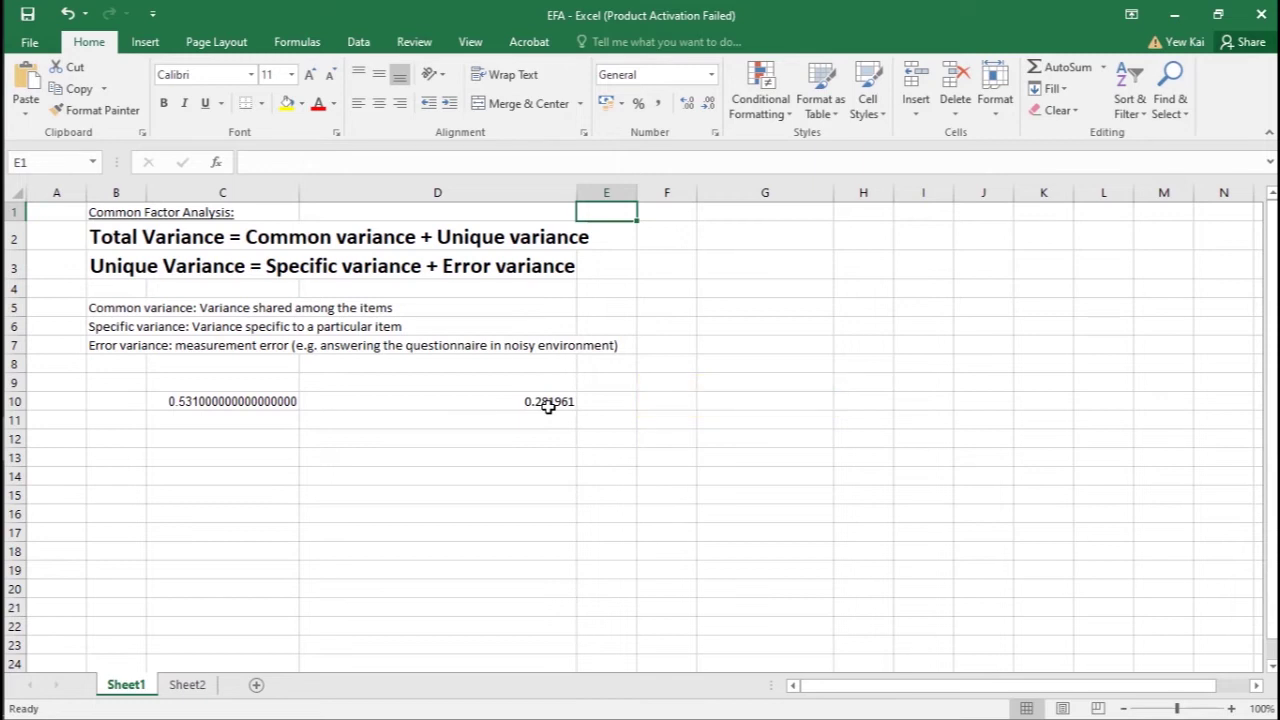
key(alt+Tab)
key(Tab)
key(Tab)
key(Tab)
key(Tab)
key(Tab)
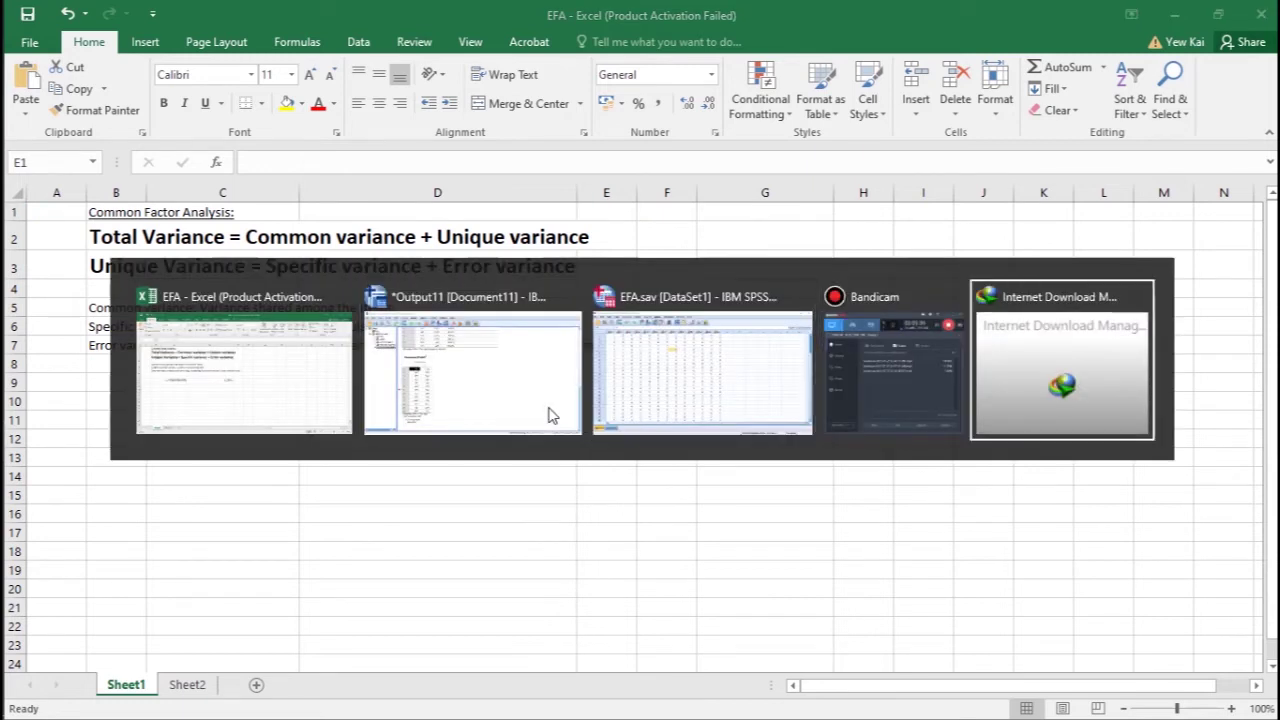
Select the thirteen component 1 loadings, A1 to B6, and mark Excel cells from C10 downward
click(548, 415)
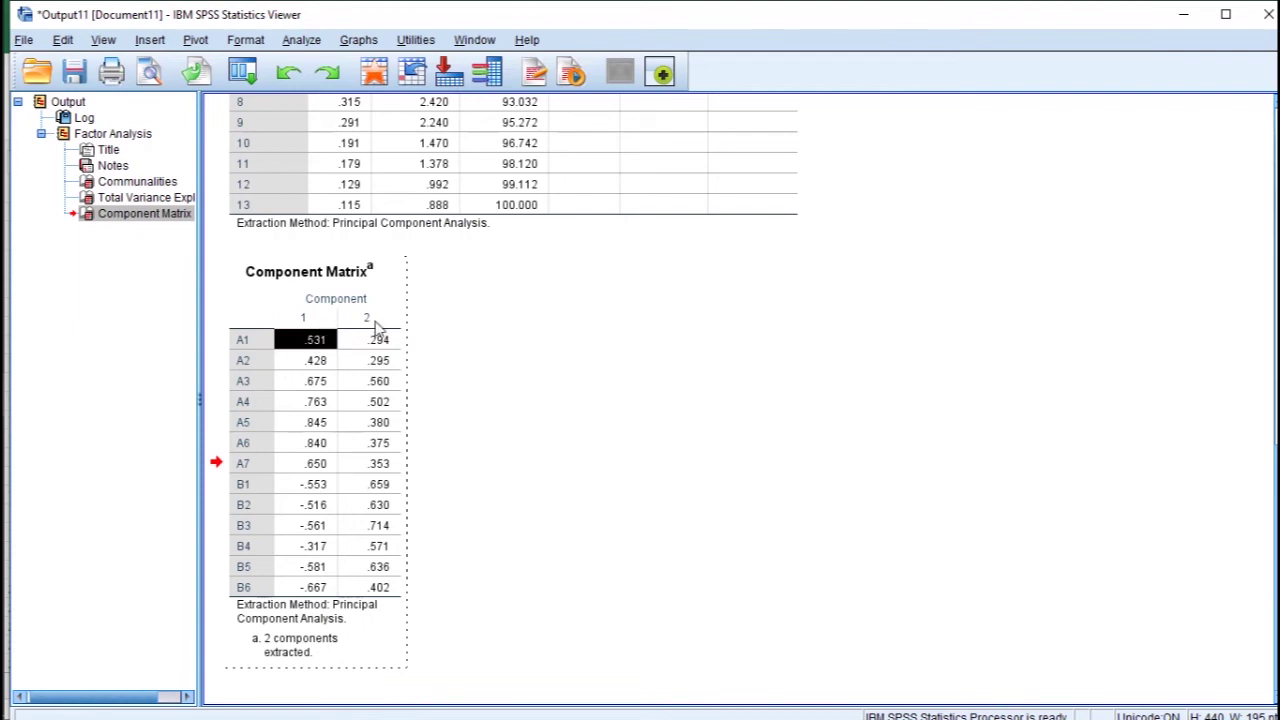
drag(309, 320, 362, 322)
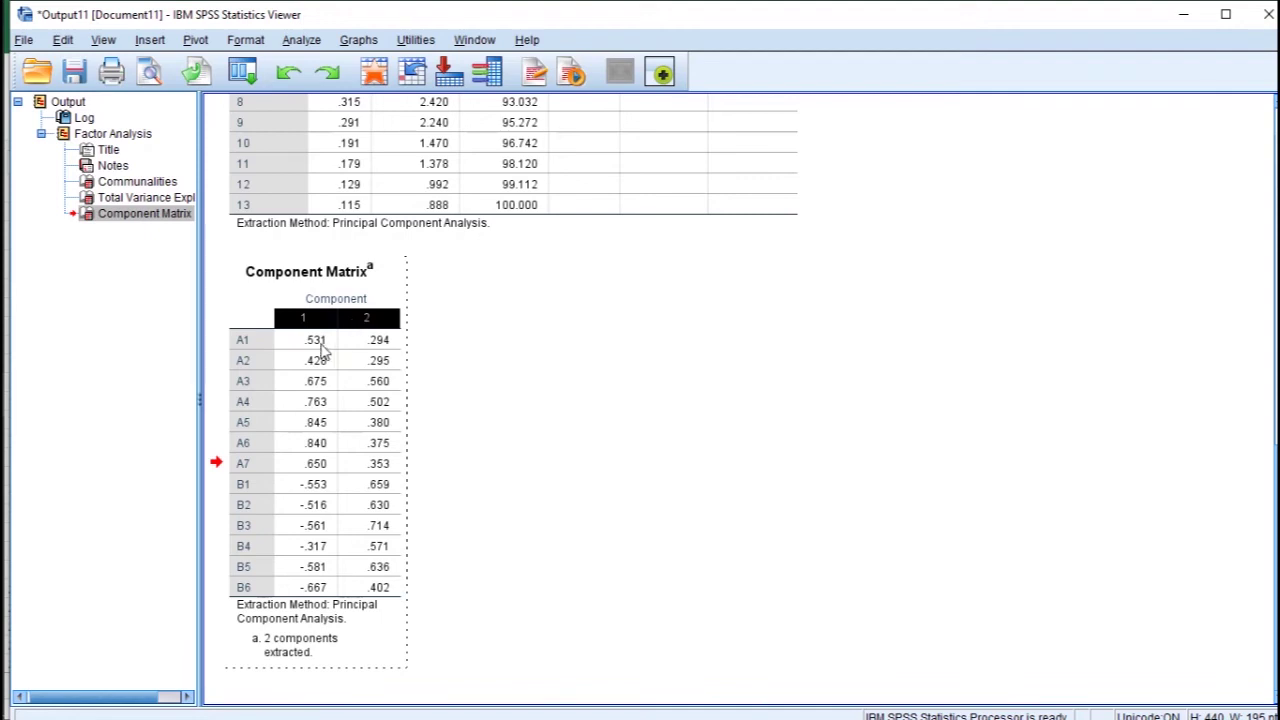
drag(317, 347, 304, 586)
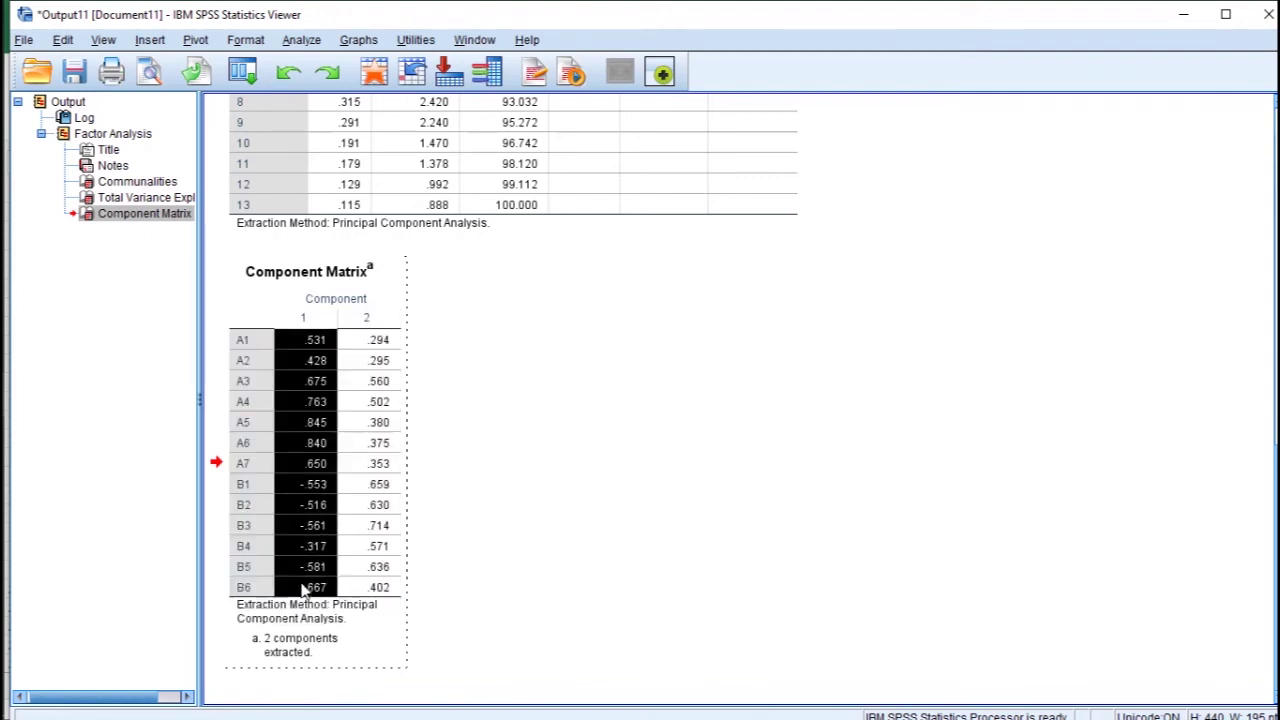
key(alt+Tab)
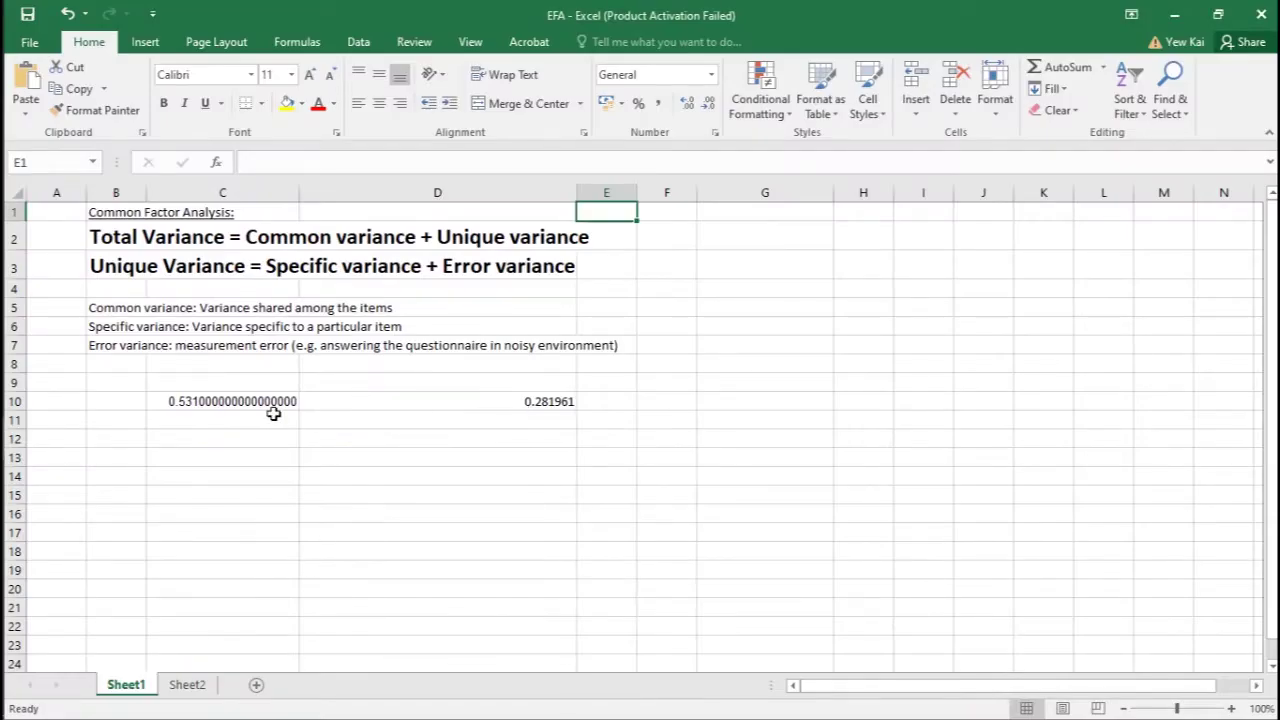
drag(266, 403, 263, 619)
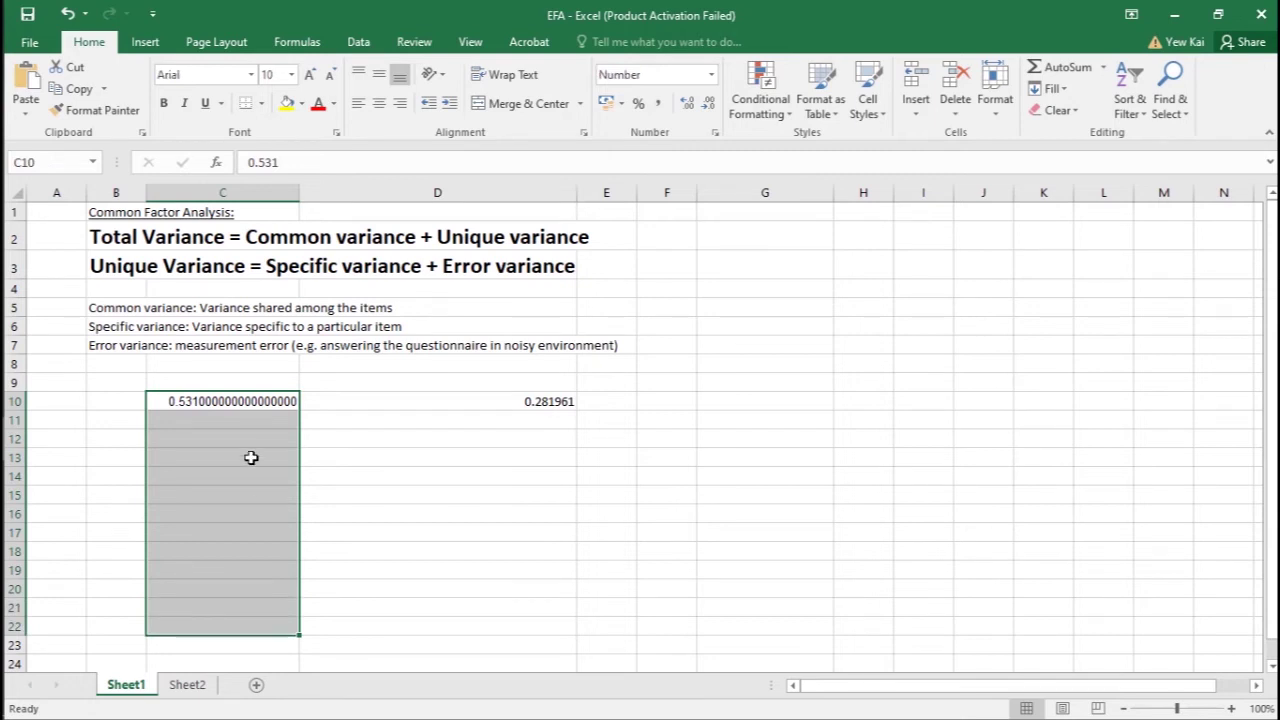
Paste the thirteen loadings into C10:C22 and fill =C10^2 down through D22
drag(251, 400, 266, 654)
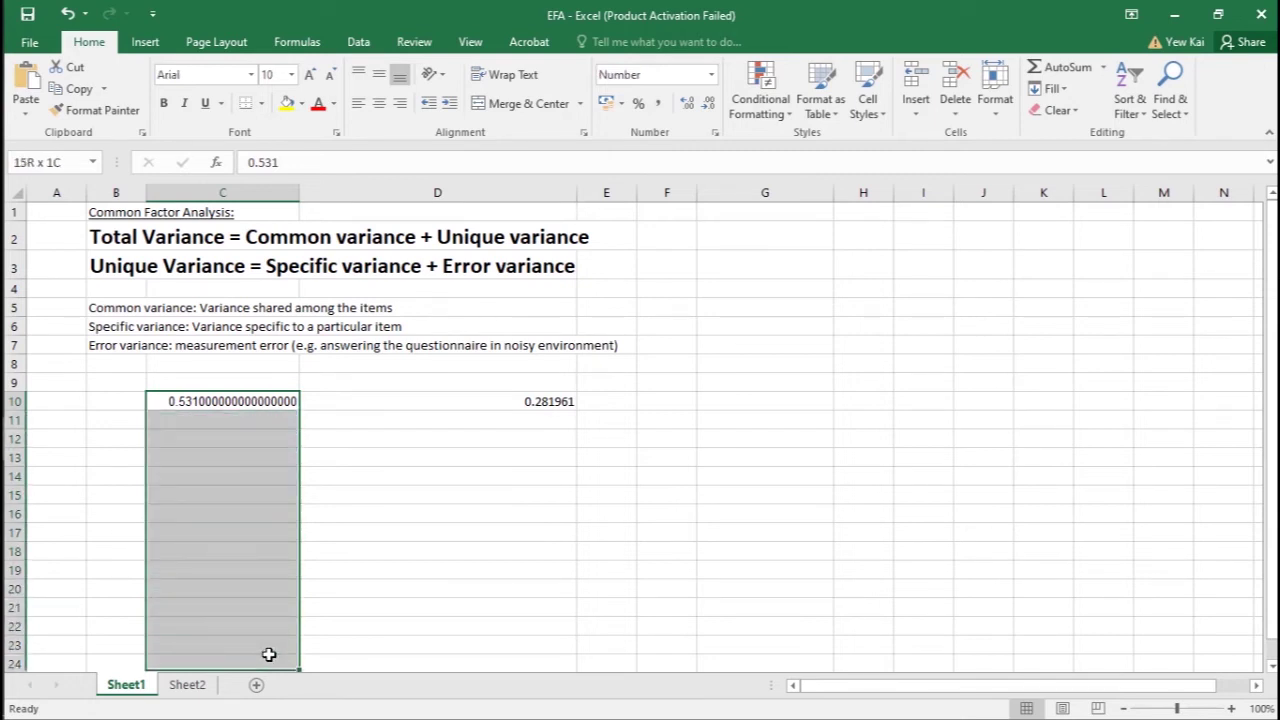
key(ctrl+v)
key(Return)
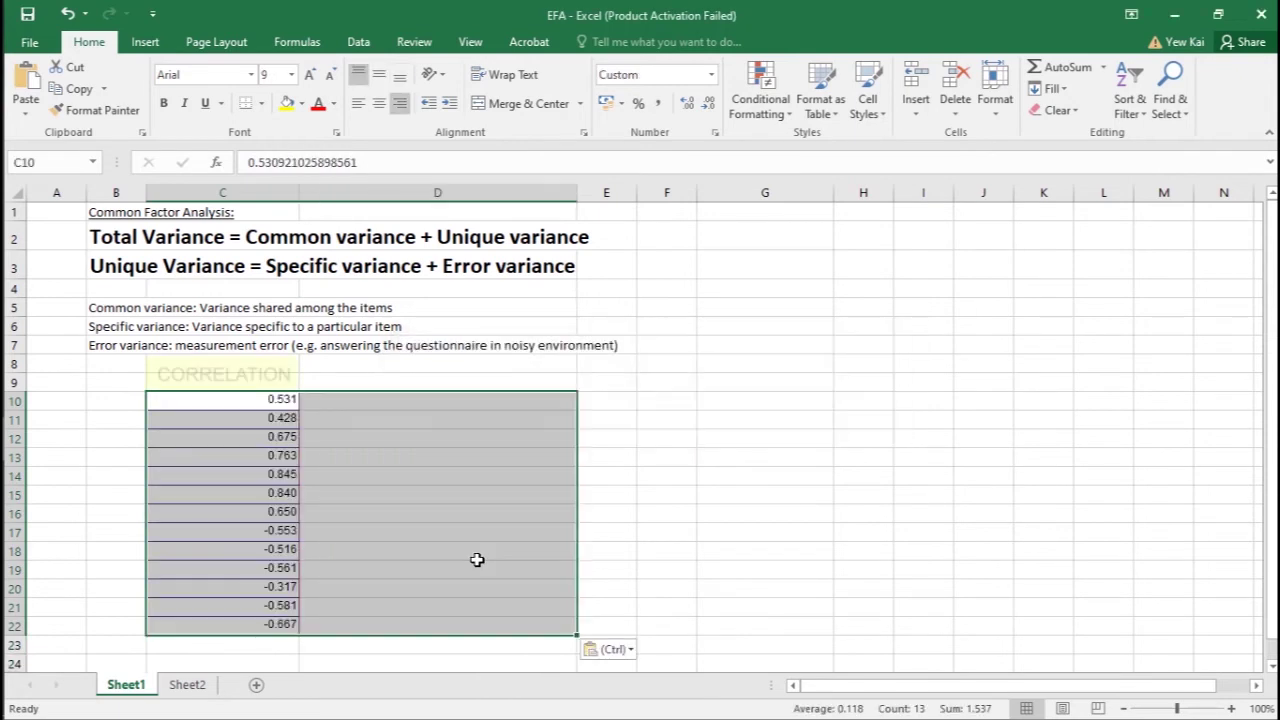
click(500, 398)
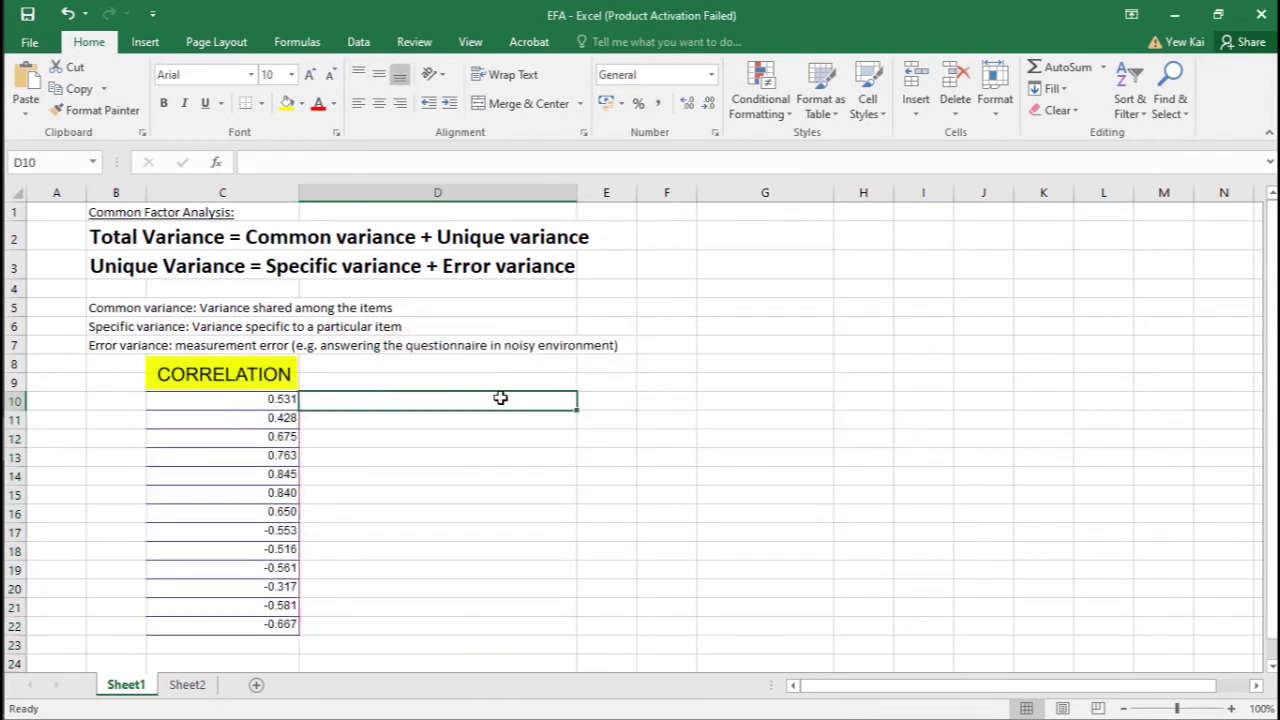
text(=c10^2)
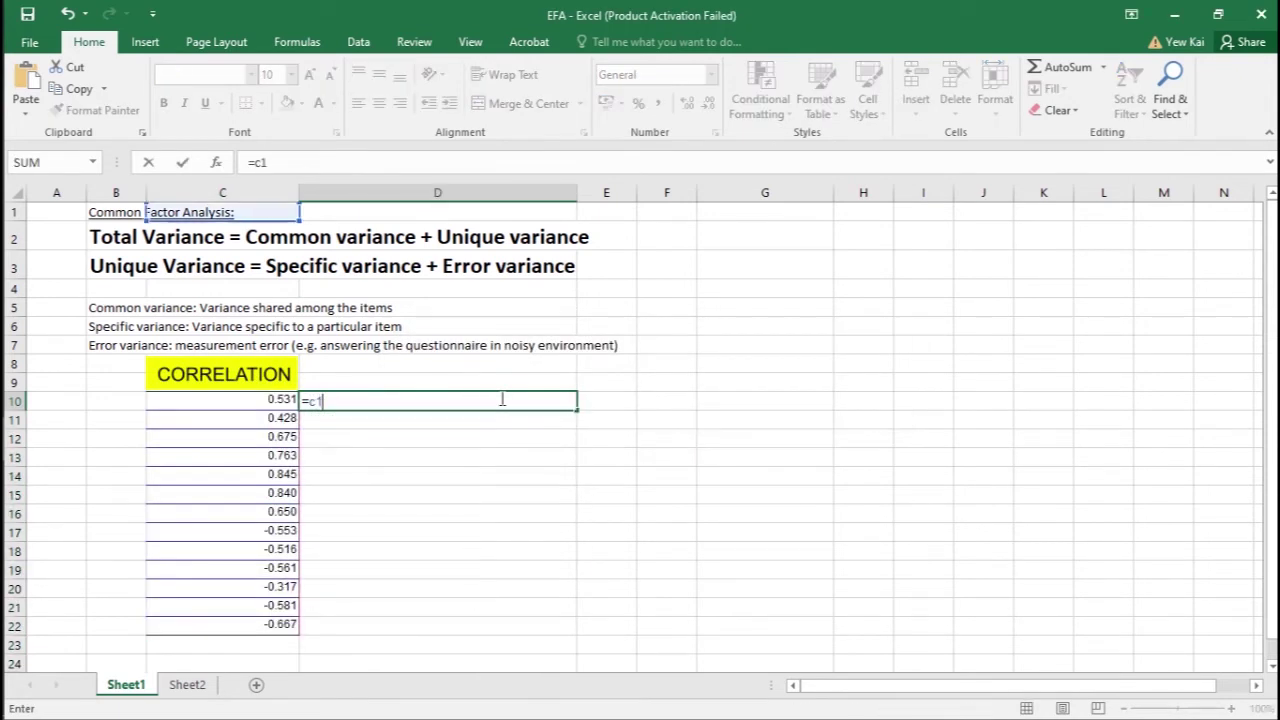
key(Return)
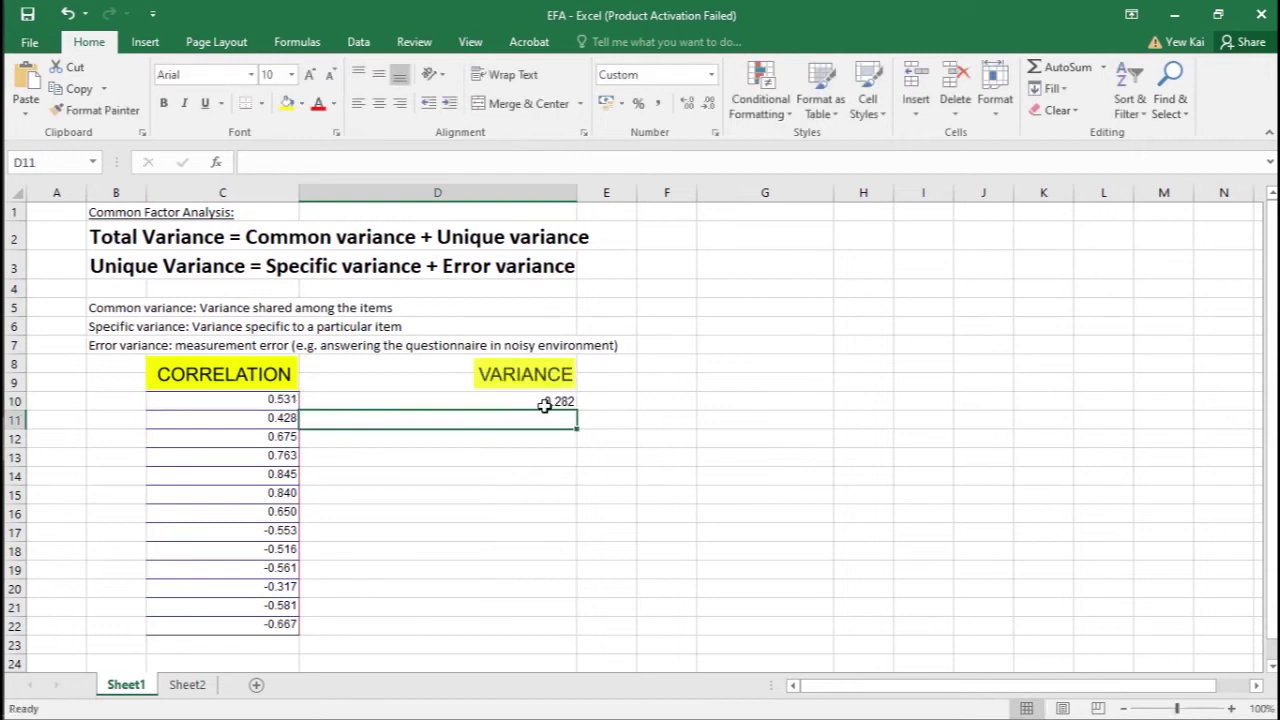
drag(574, 408, 574, 632)
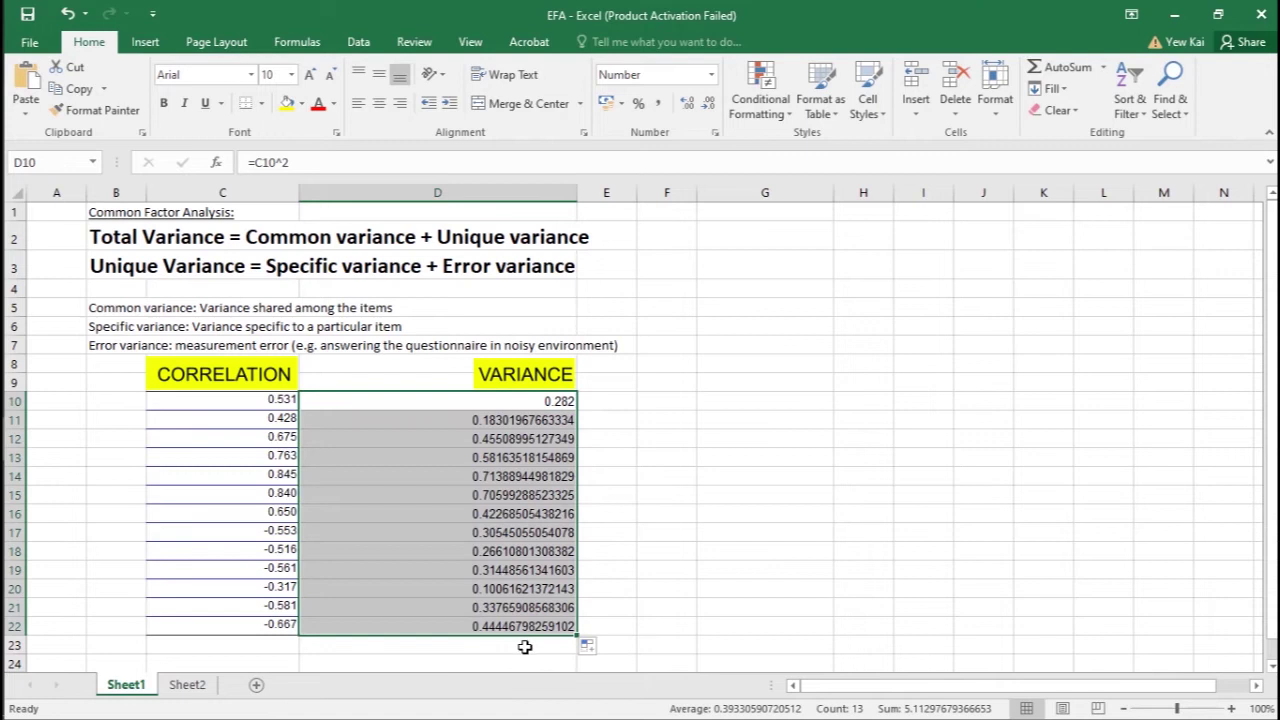
Enter =SUM(D10:D22) in D23, giving the eigenvalue 5.11297679366653
click(524, 645)
text(=sum()
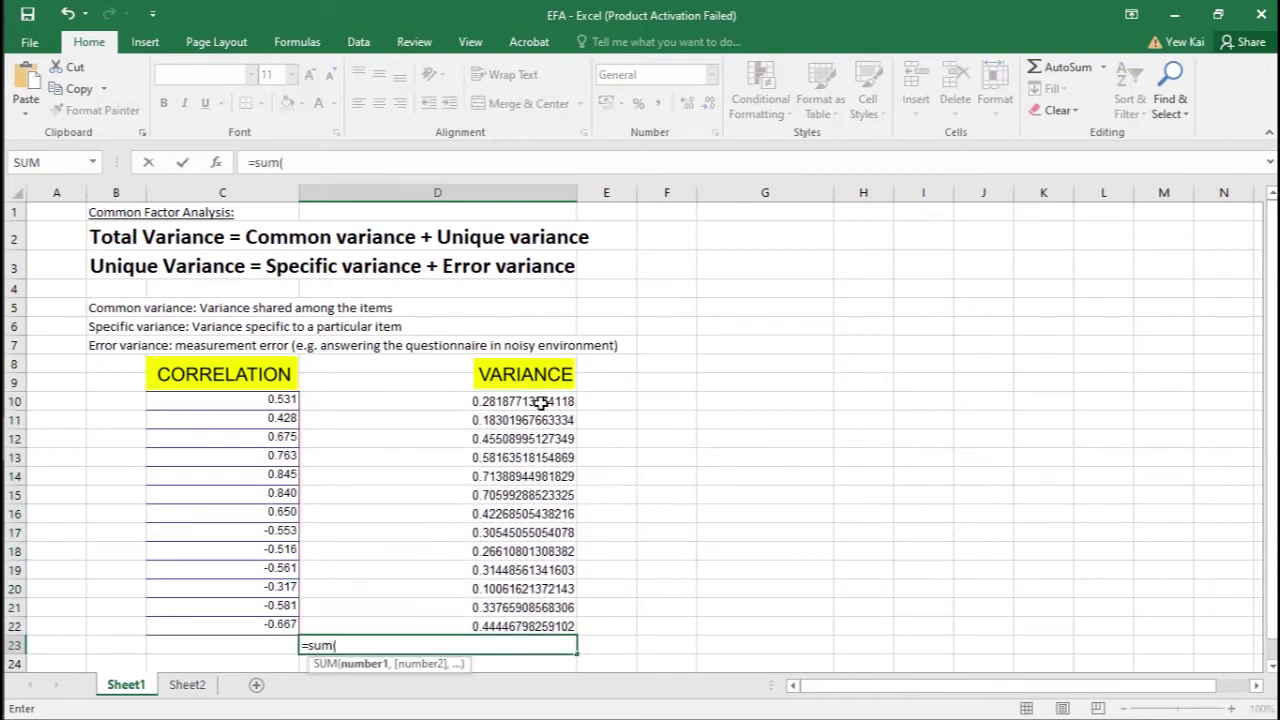
drag(540, 404, 523, 632)
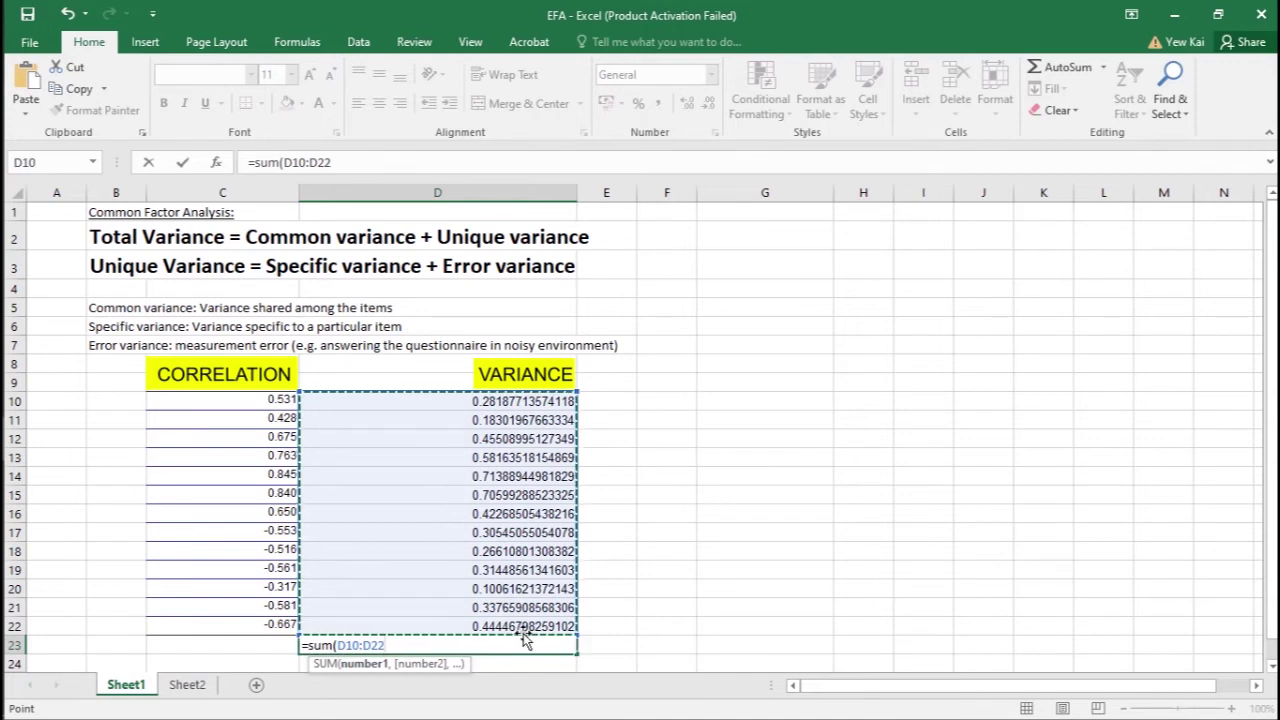
key(Return)
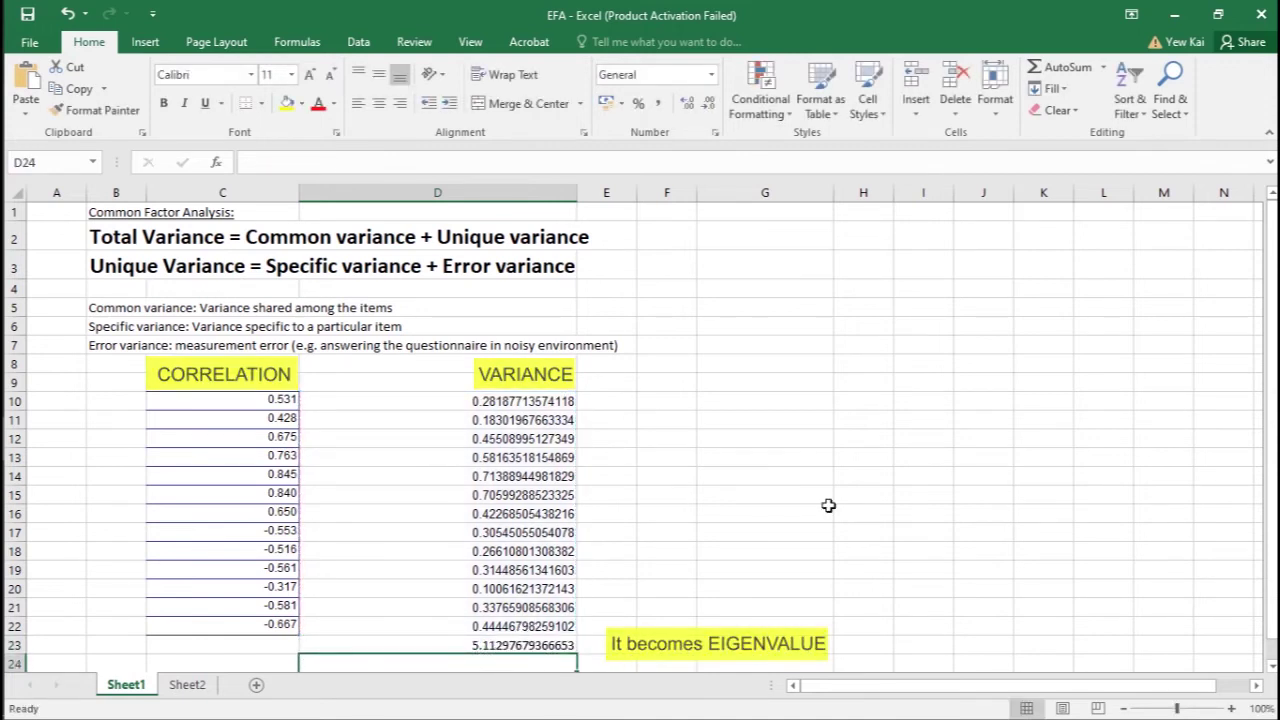
key(alt+Tab)
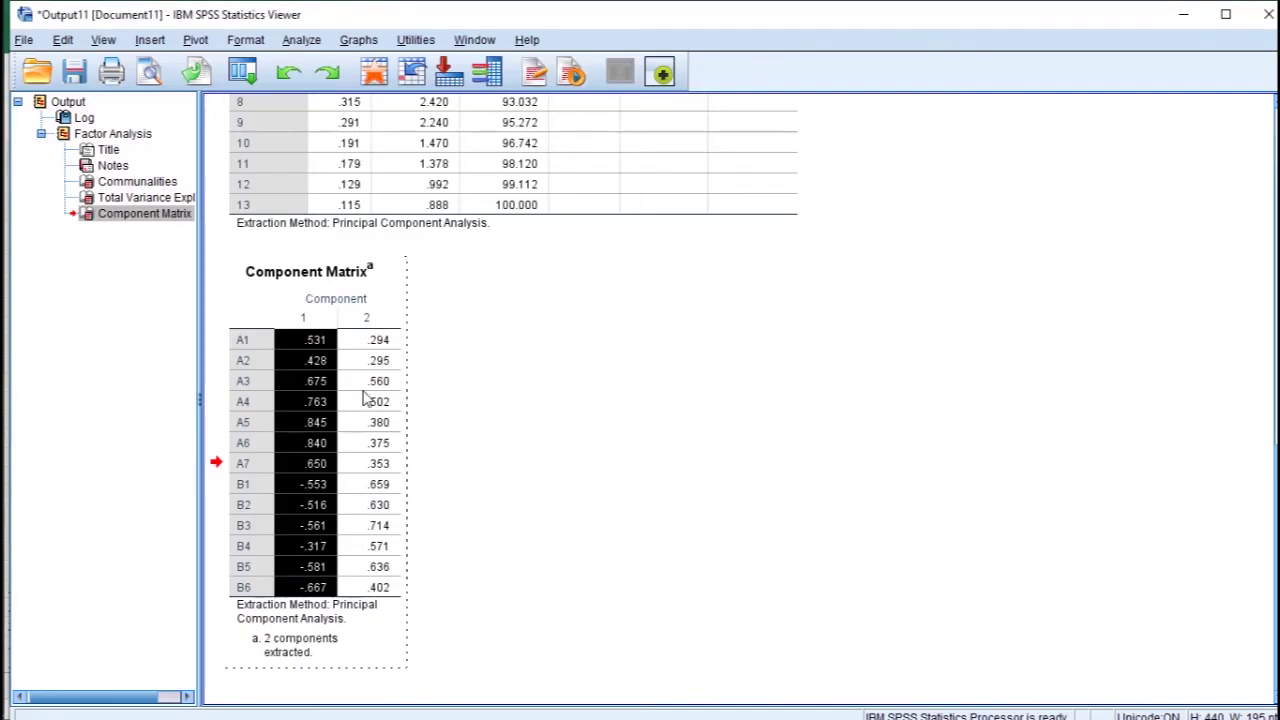
scroll(484, 309, up, 5)
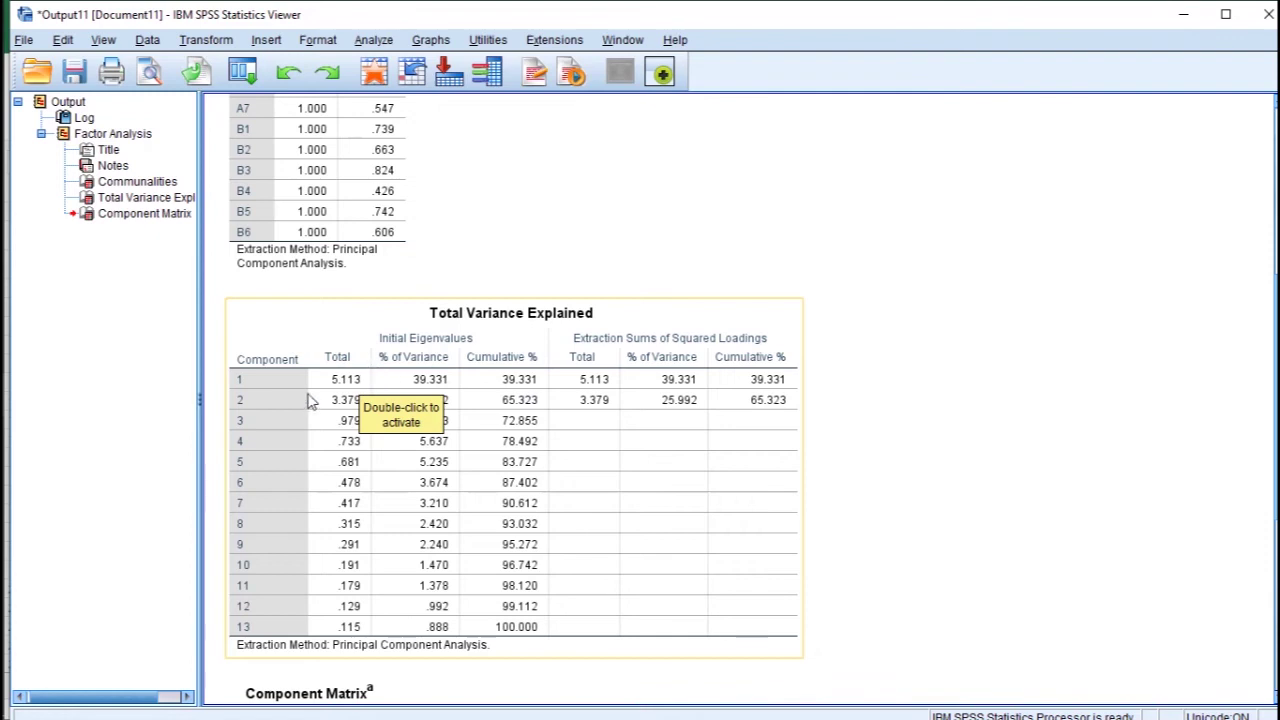
scroll(345, 440, down, 3)
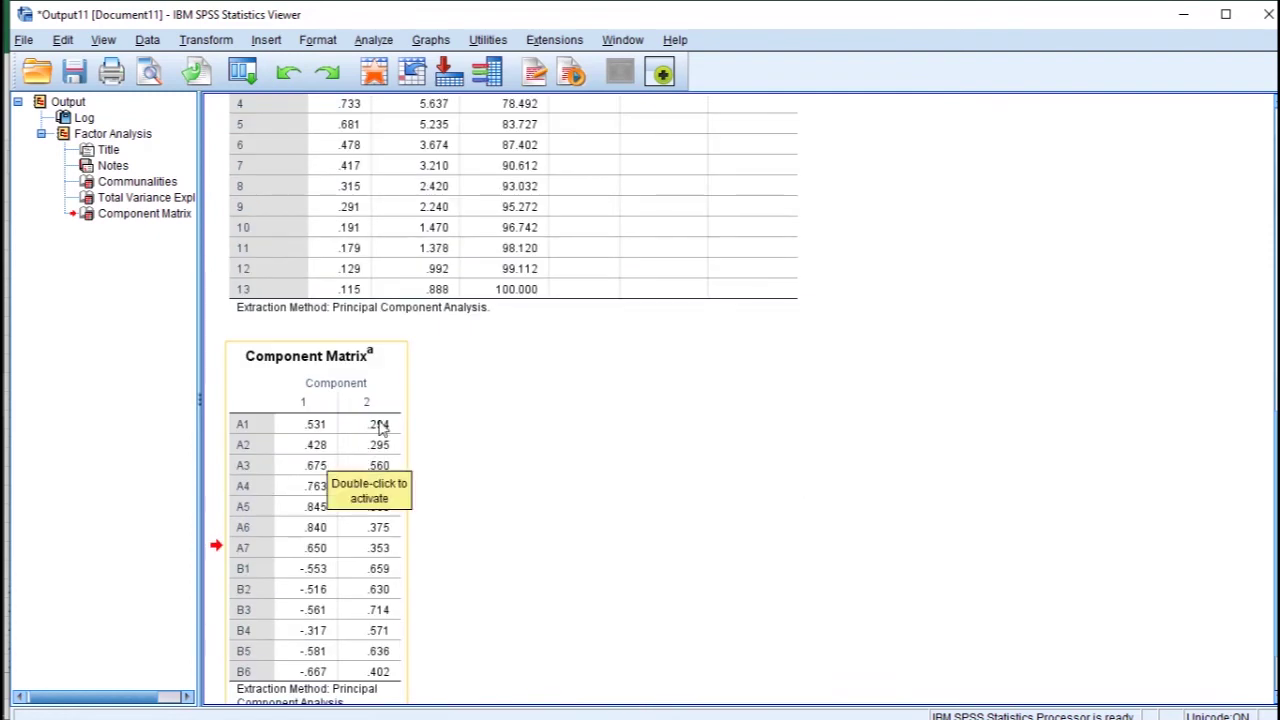
scroll(378, 430, up, 3)
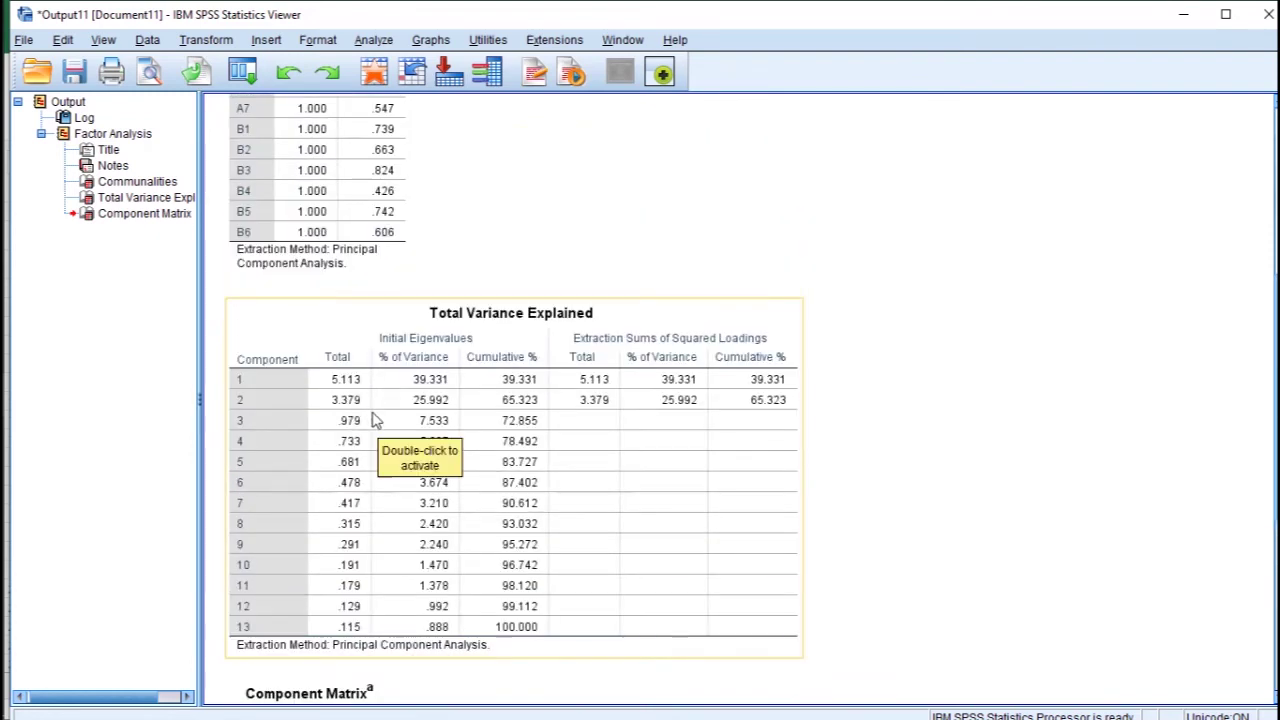
scroll(377, 422, down, 3)
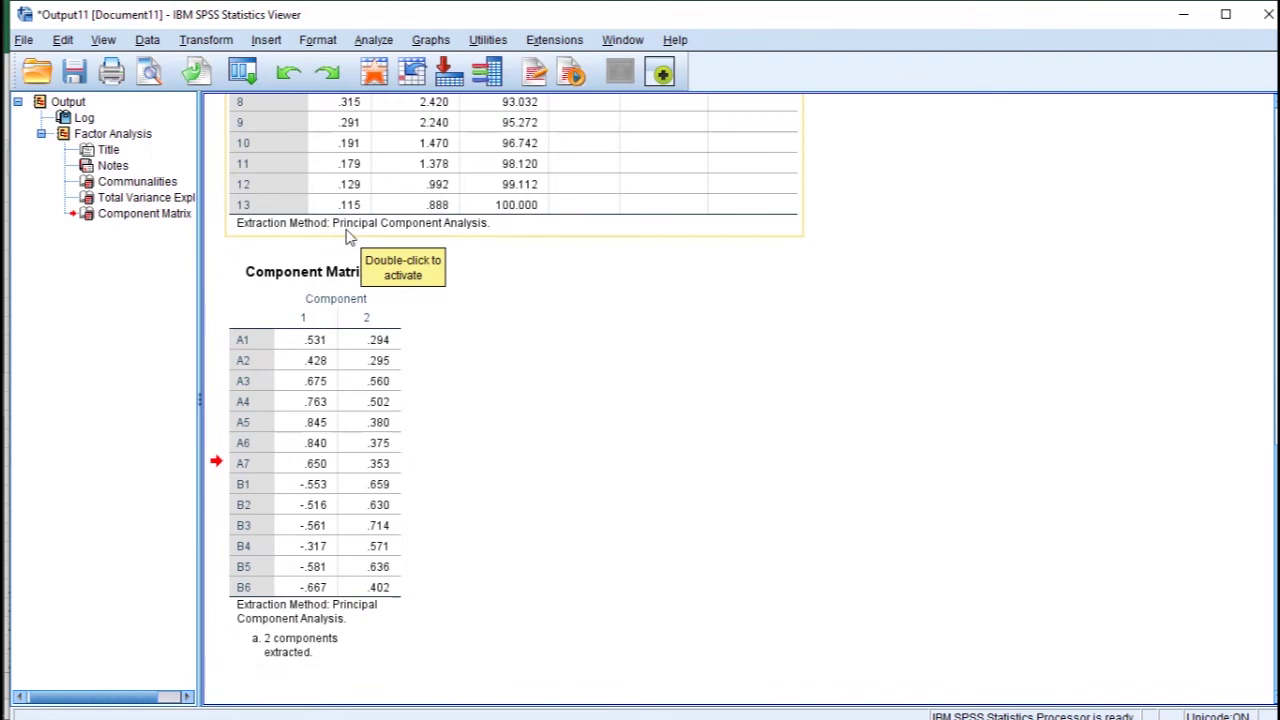
scroll(348, 245, up, 3)
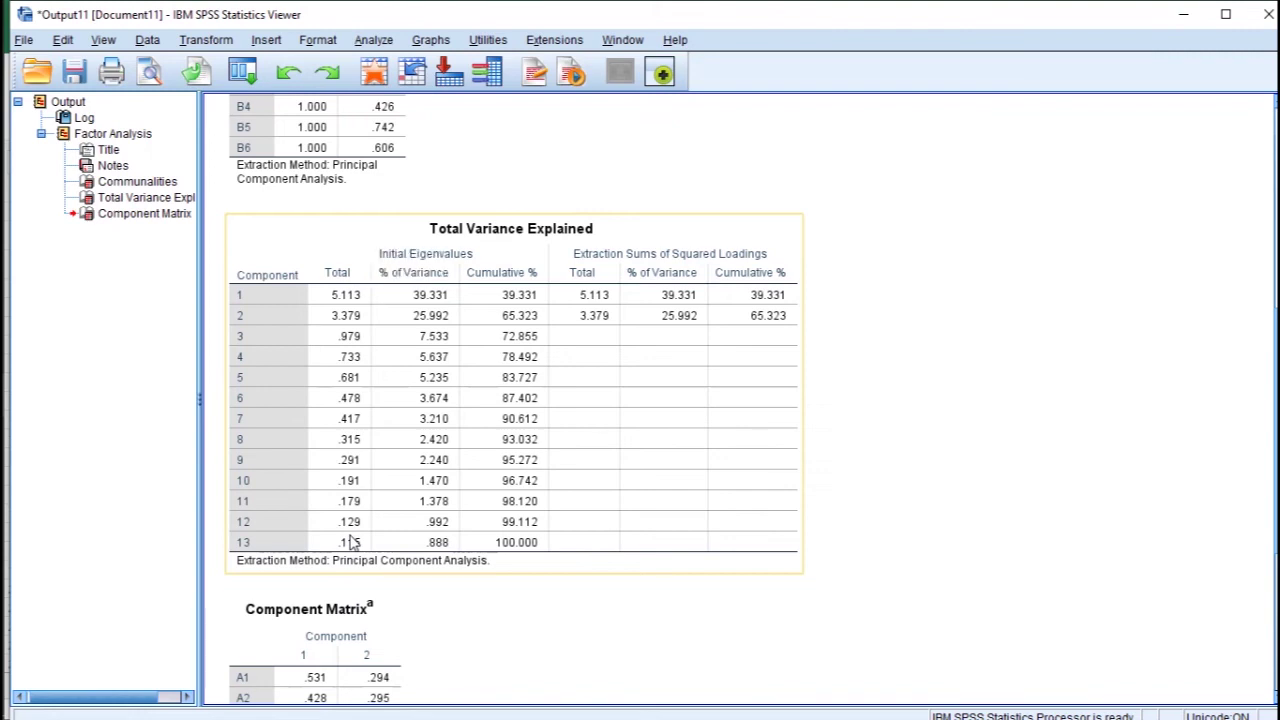
key(alt+Tab)
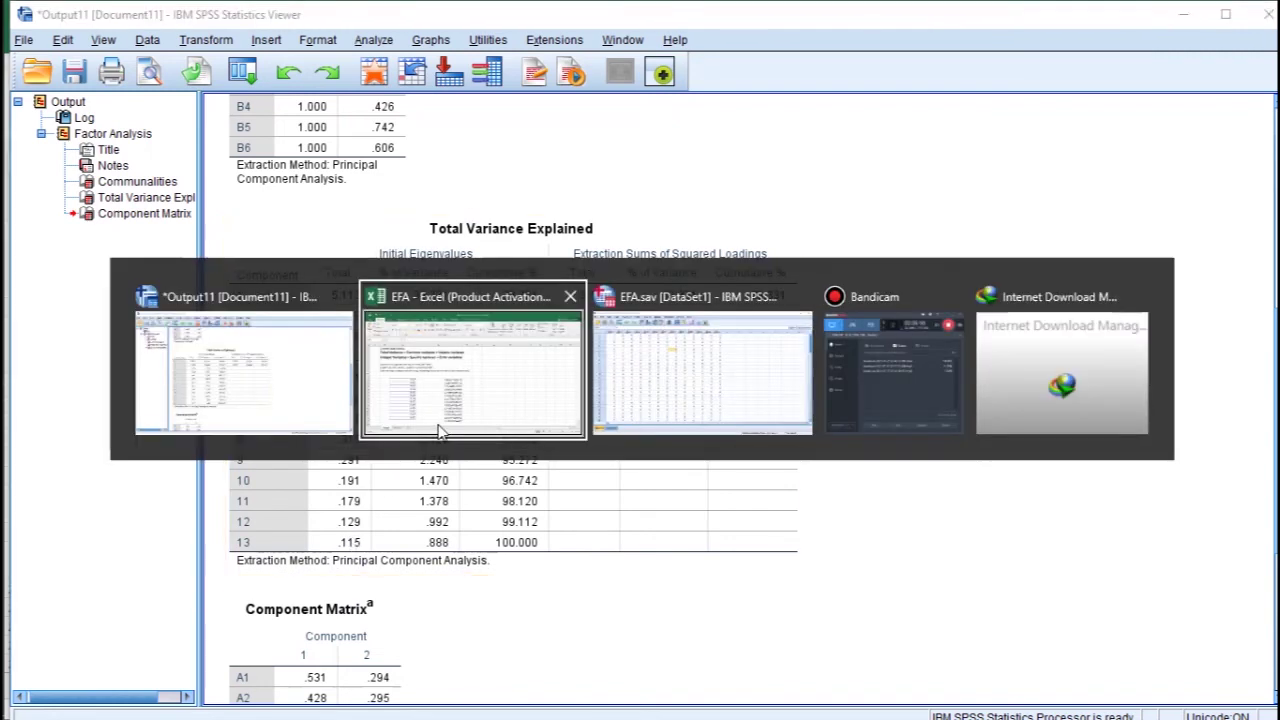
Rerun the factor analysis extracting a fixed number of 13 factors
key(alt+Tab)
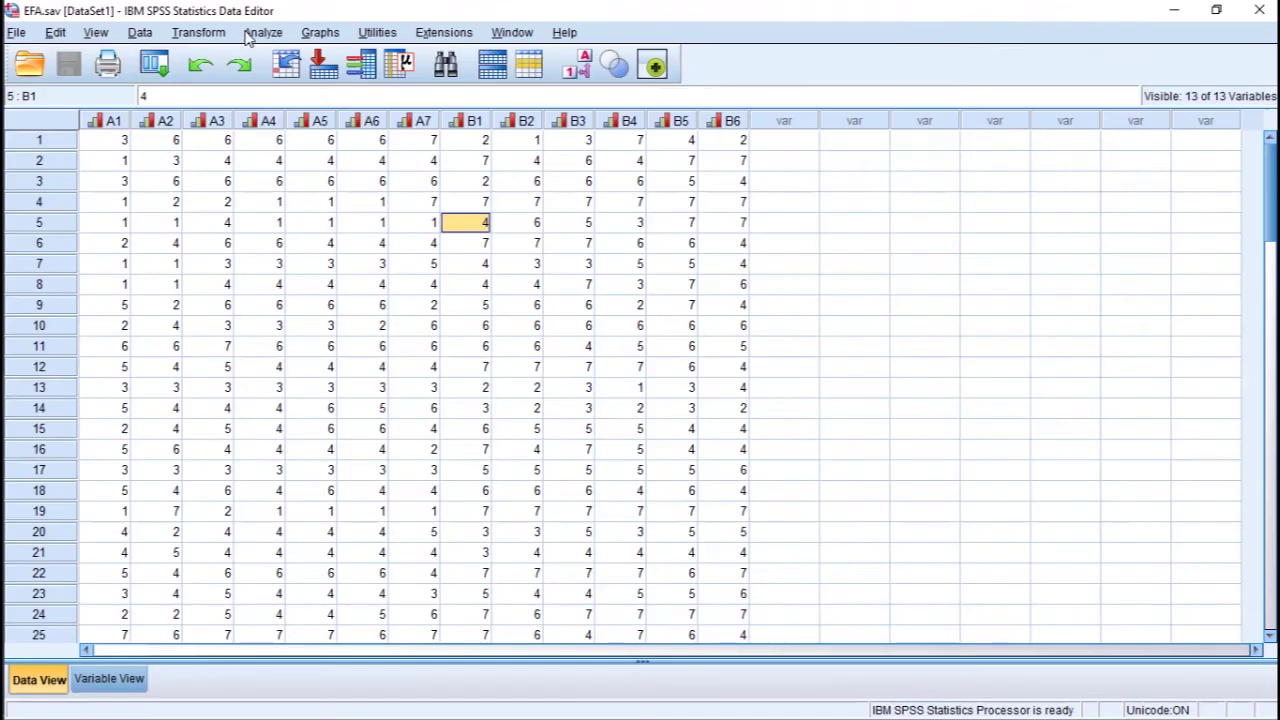
click(250, 34)
mouse_move(389, 338)
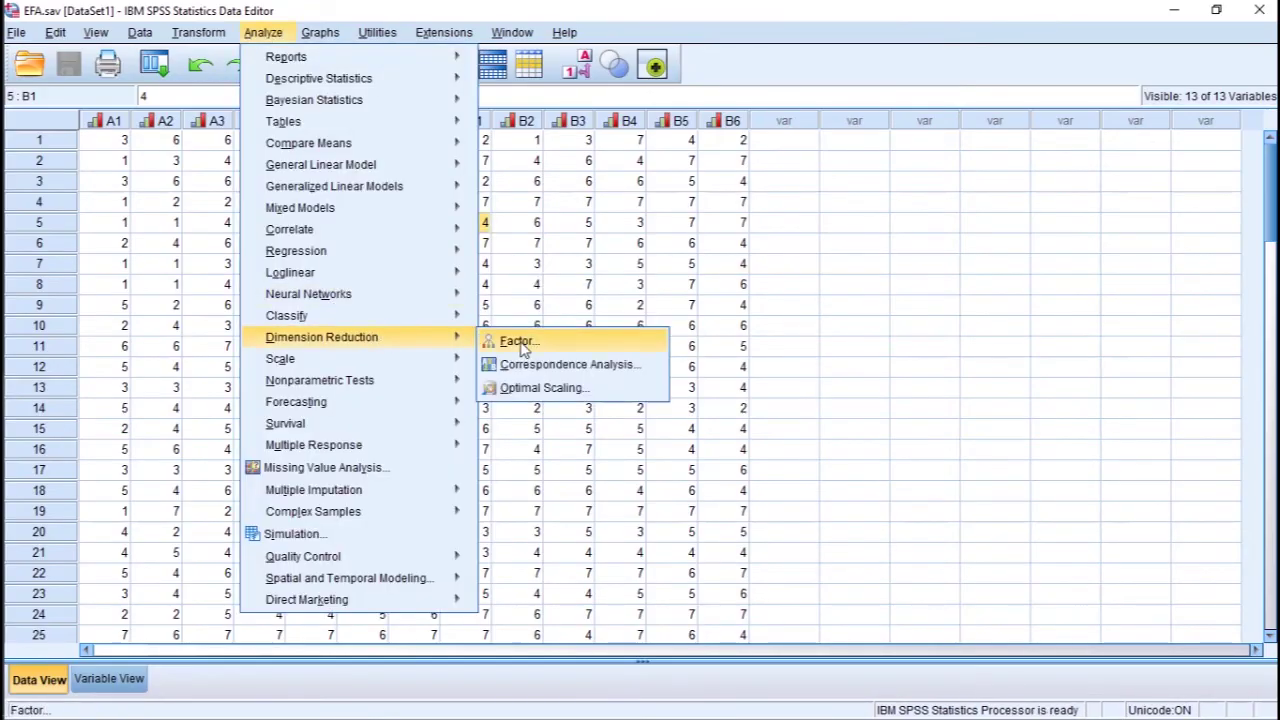
click(518, 342)
click(811, 292)
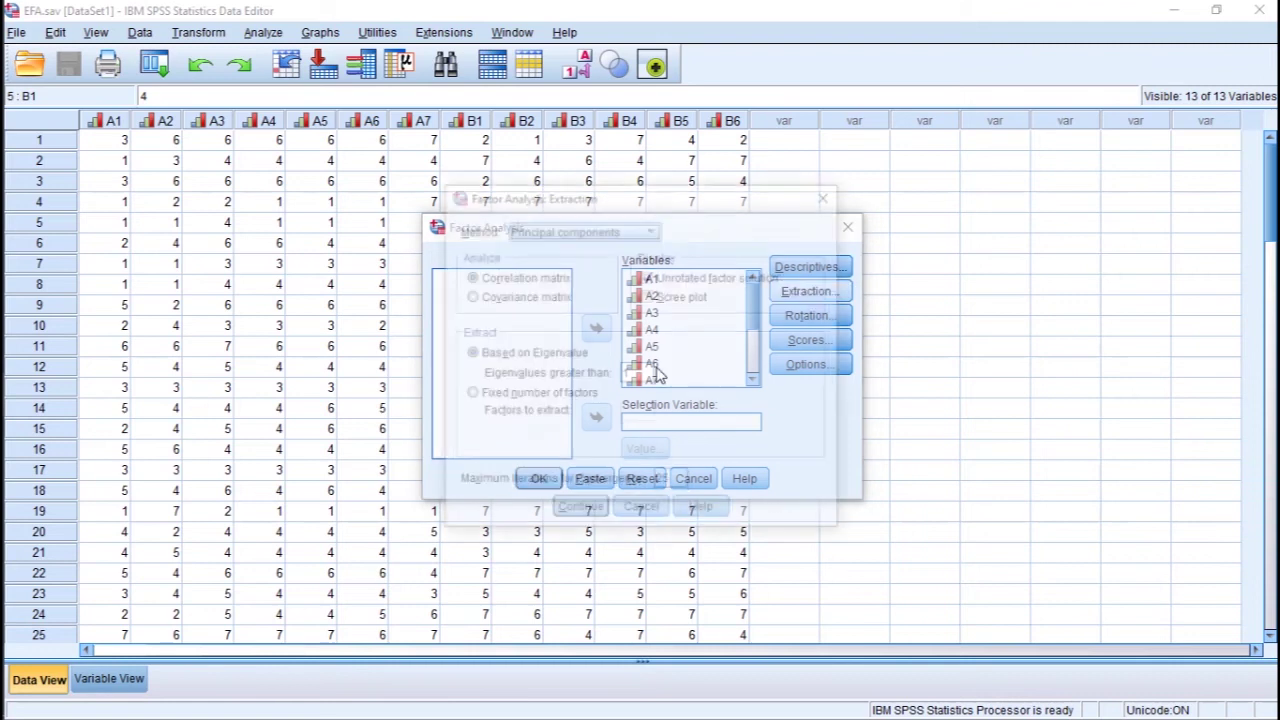
click(543, 397)
click(651, 419)
text(1)
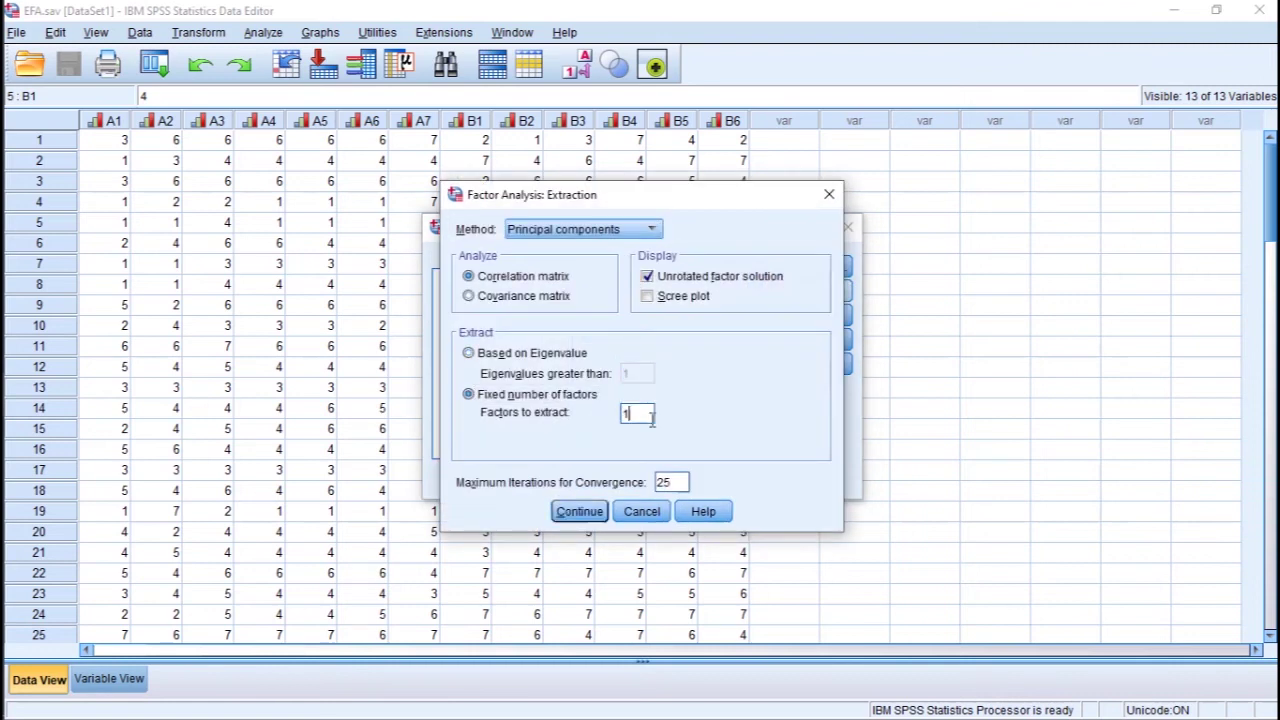
text(3)
click(588, 510)
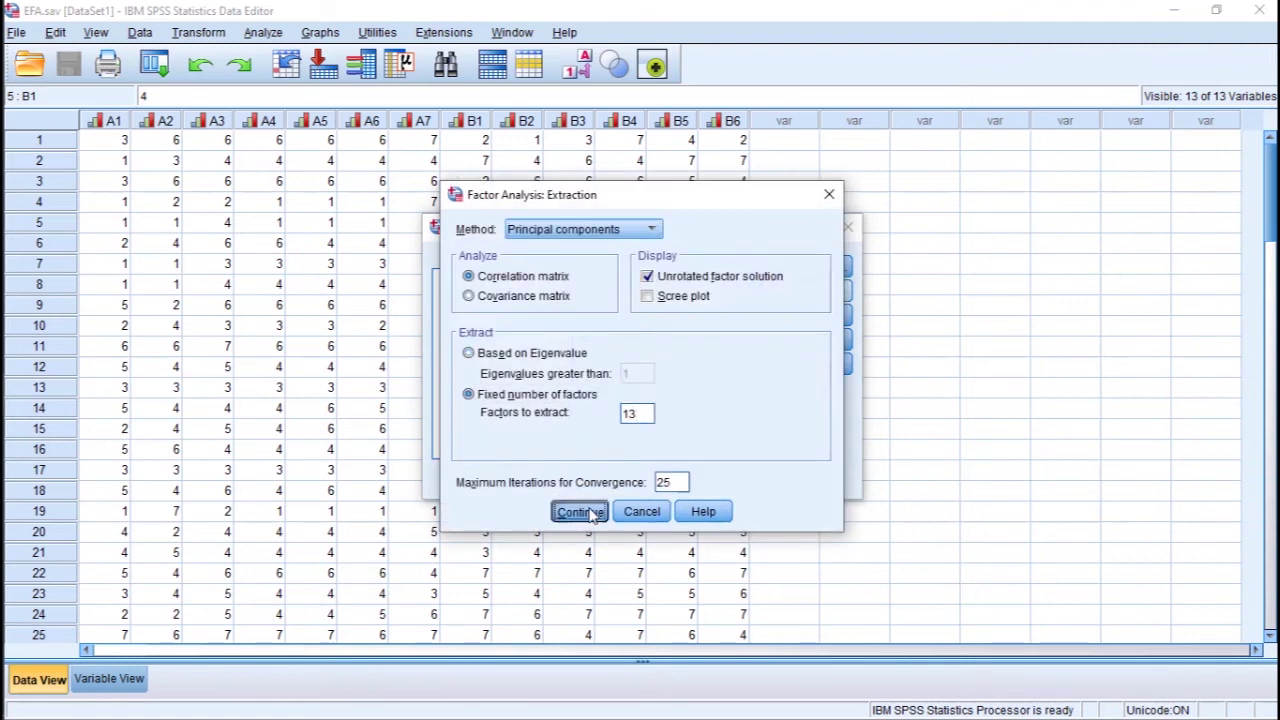
click(538, 480)
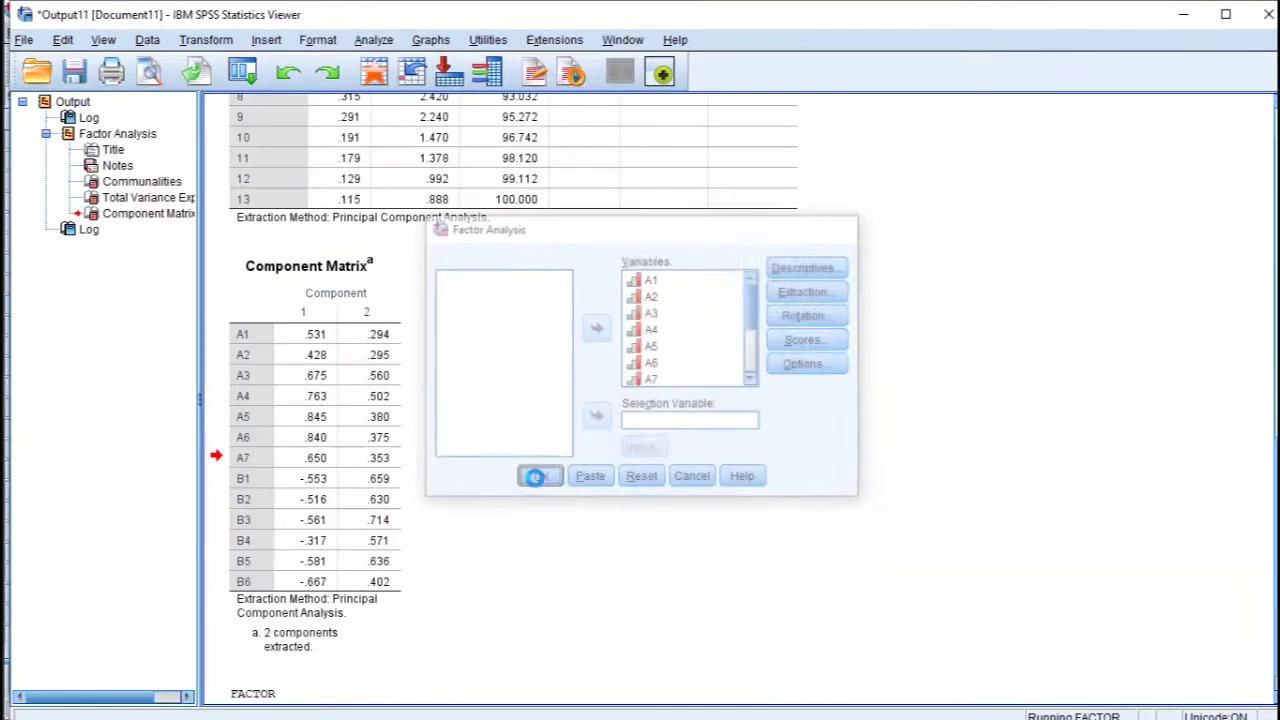
Activate the new 13-column Component Matrix for editing
scroll(505, 460, down, 10)
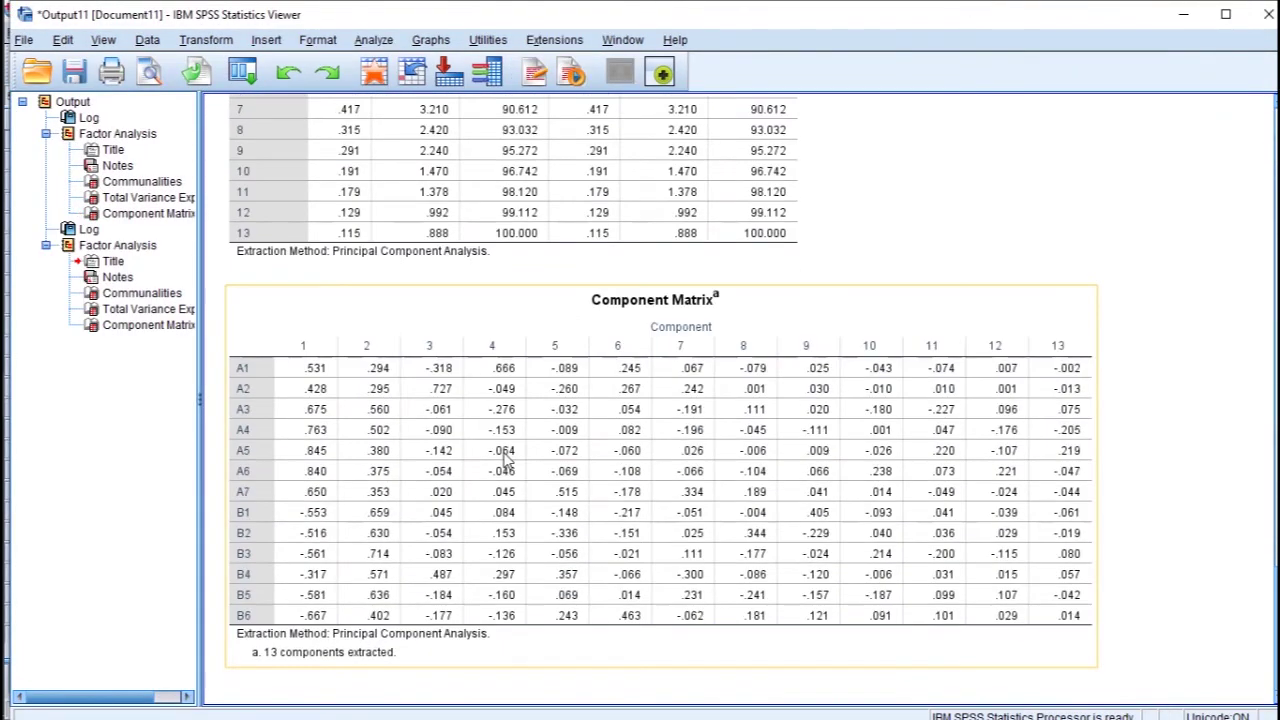
click(1075, 370)
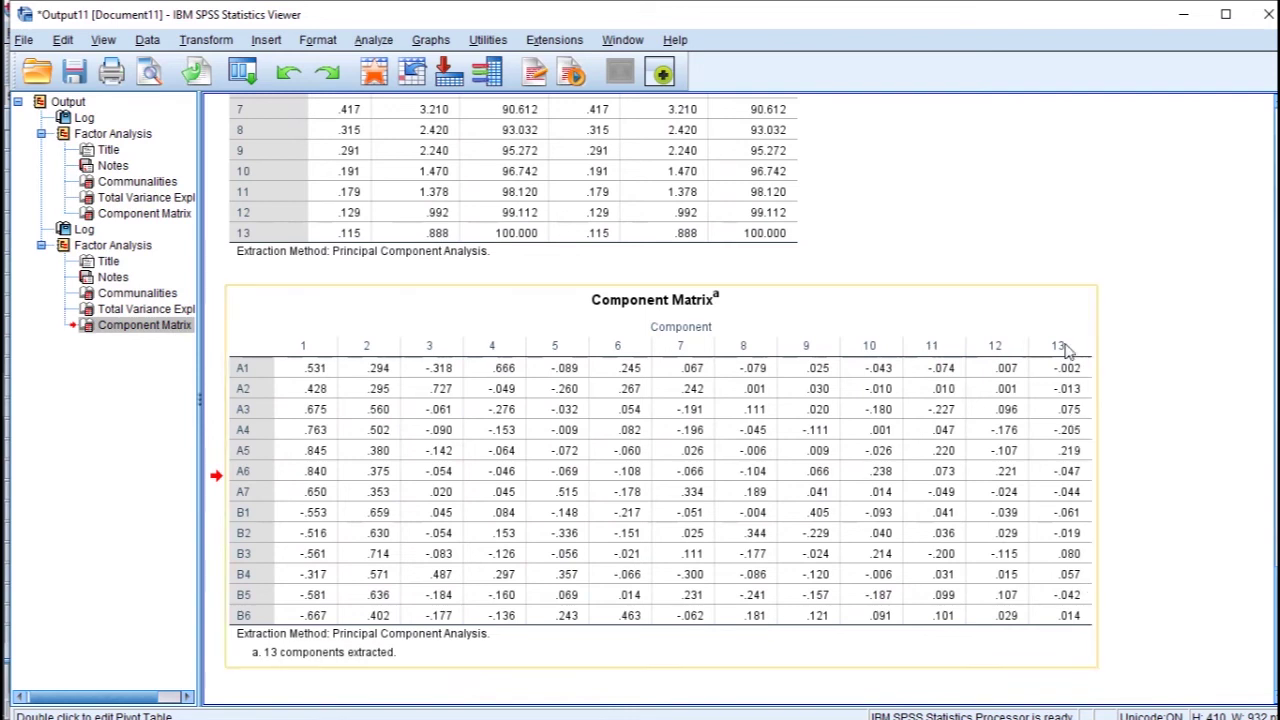
double_click(1068, 378)
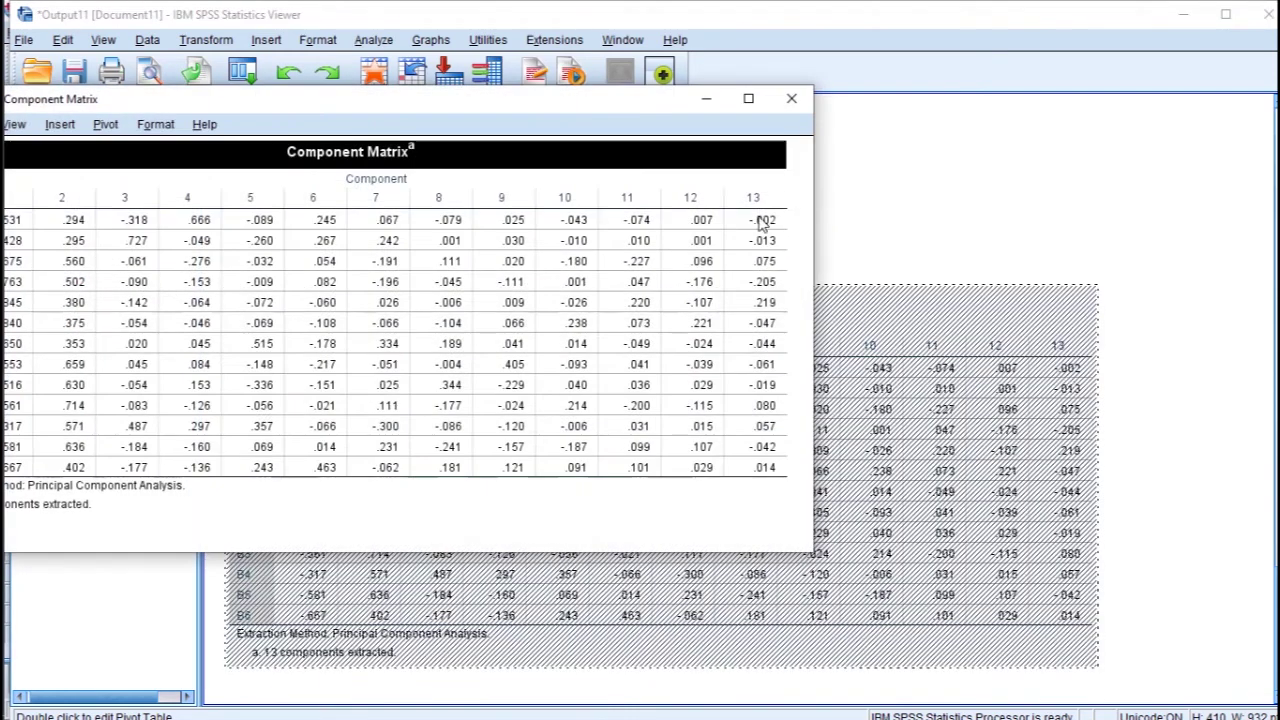
Select component 13's loadings, -.002 to .014, and mark the old loadings in Excel column C
drag(762, 222, 777, 458)
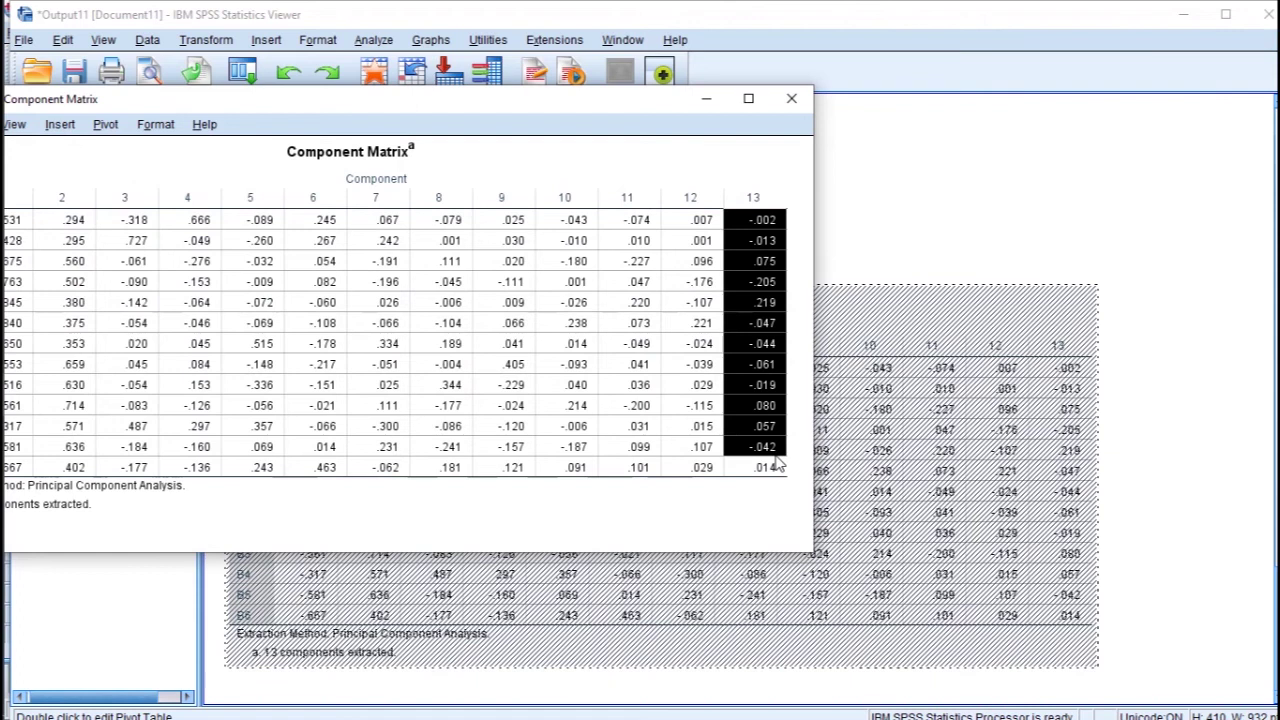
drag(773, 222, 776, 468)
key(alt+Tab)
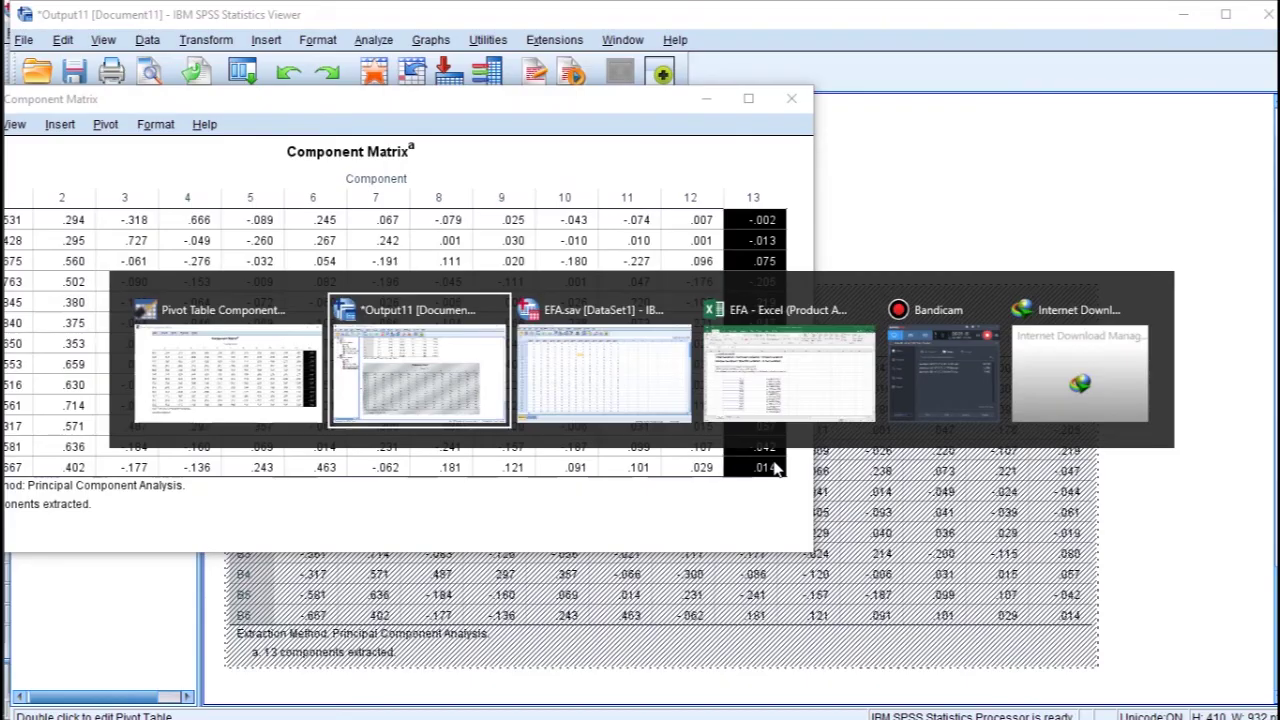
key(Tab)
key(Tab)
drag(234, 400, 252, 612)
Paste component 13's loadings into C10:C22, replacing the previous column
key(shift+Up)
key(shift+Up)
key(shift+Up)
key(shift+Up)
key(shift+Up)
key(shift+Up)
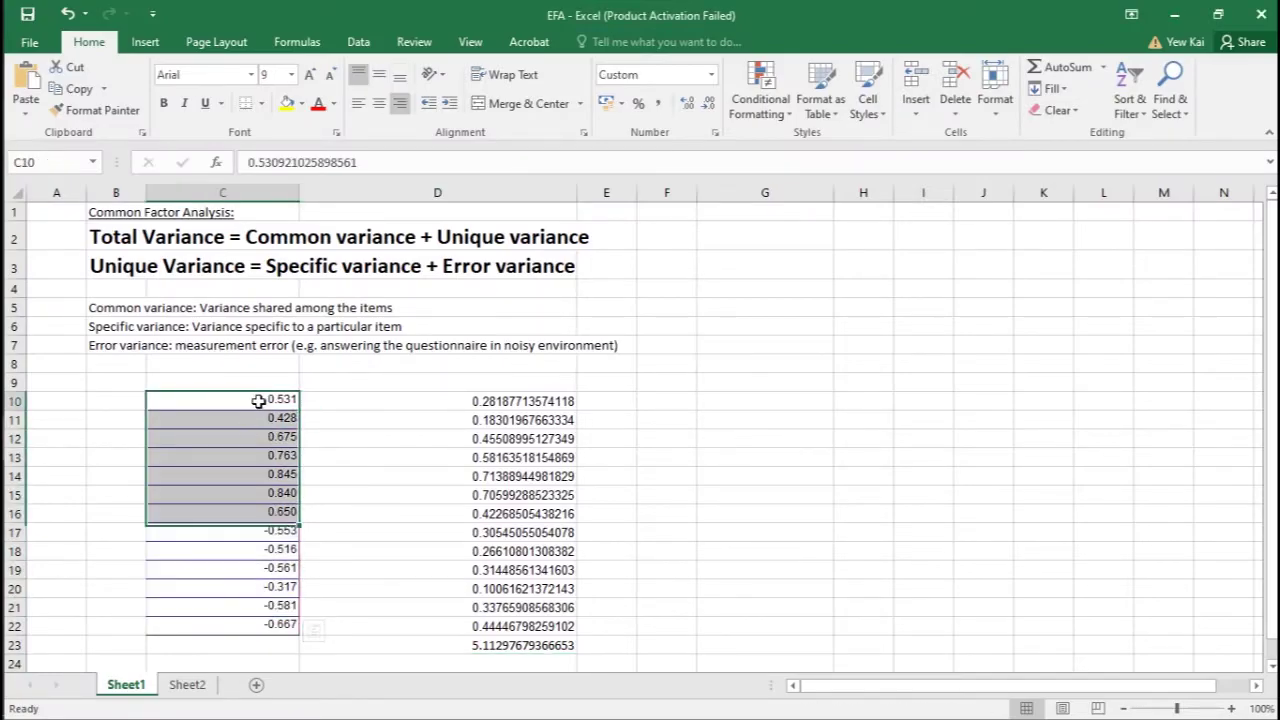
drag(258, 400, 271, 545)
text(-0.002 -0.013 0.075 -0.205 0.219 -0.047 -0.044 -0.061 -0.019 0.080 0.057 -0.042 0.014)
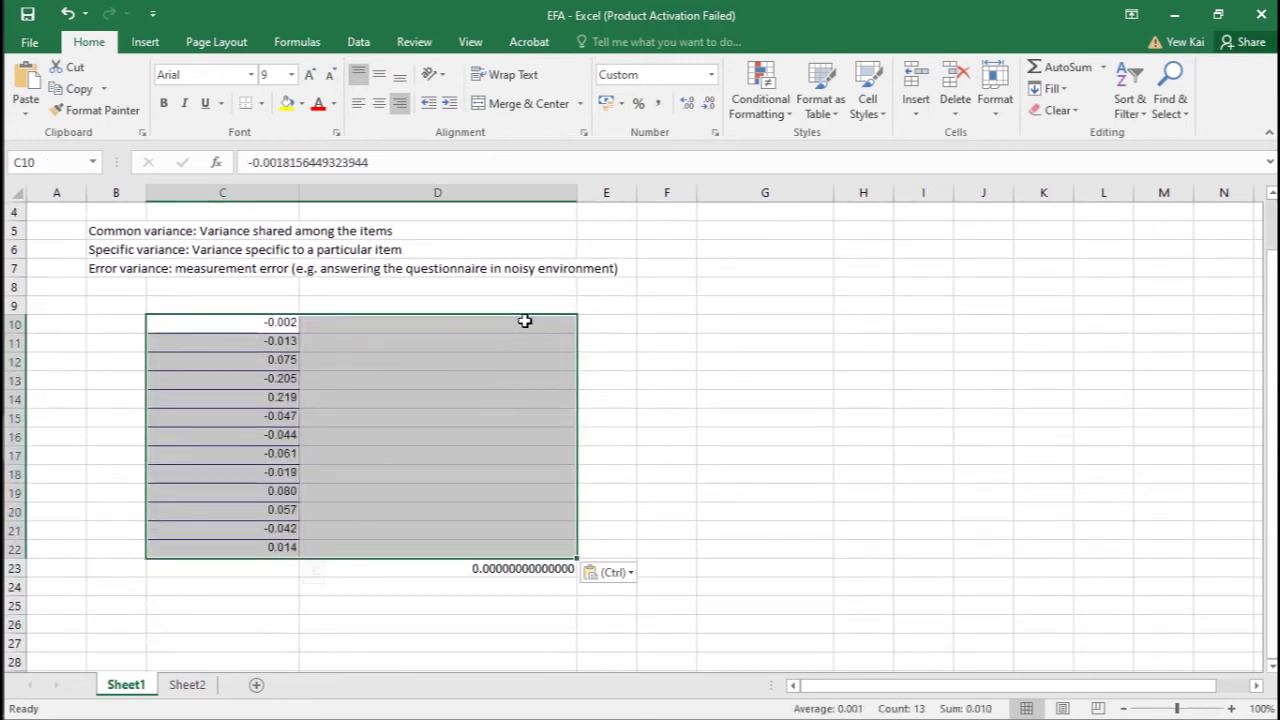
Square each loading in D10:D22 with =C10^2, fixing the circular reference, so D23 totals 0.115
click(524, 321)
text(=d)
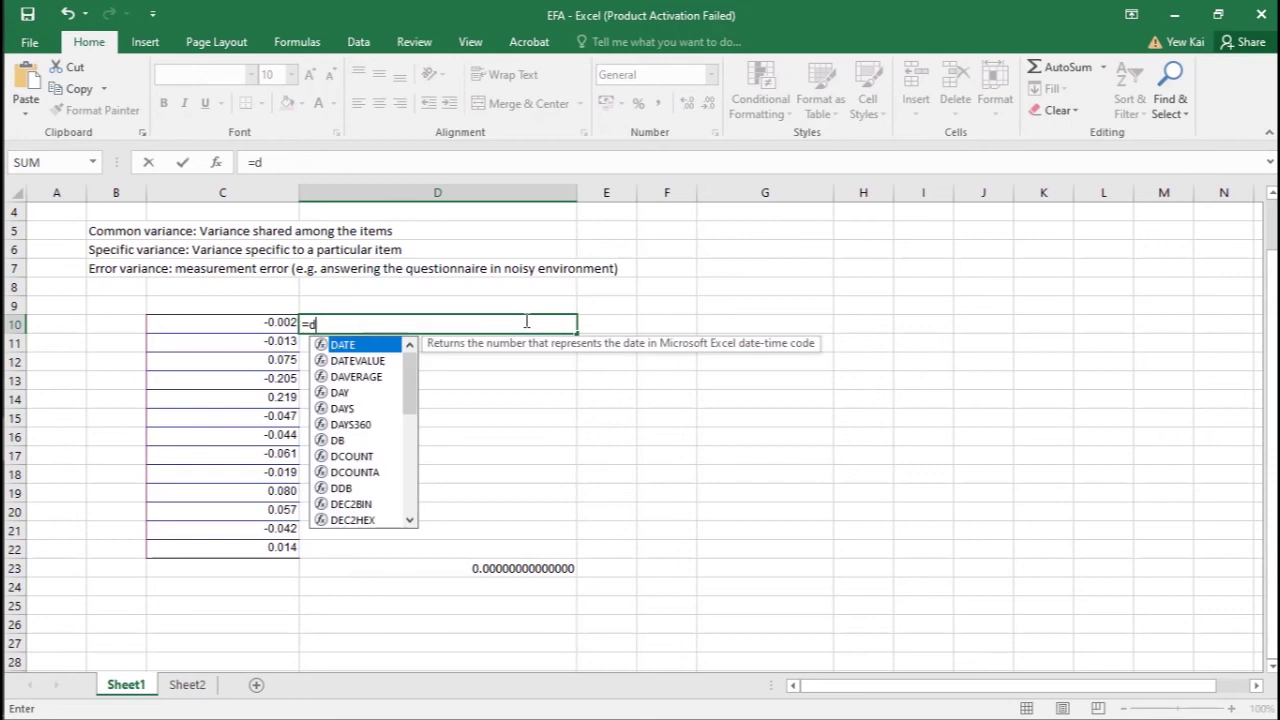
text(10^)
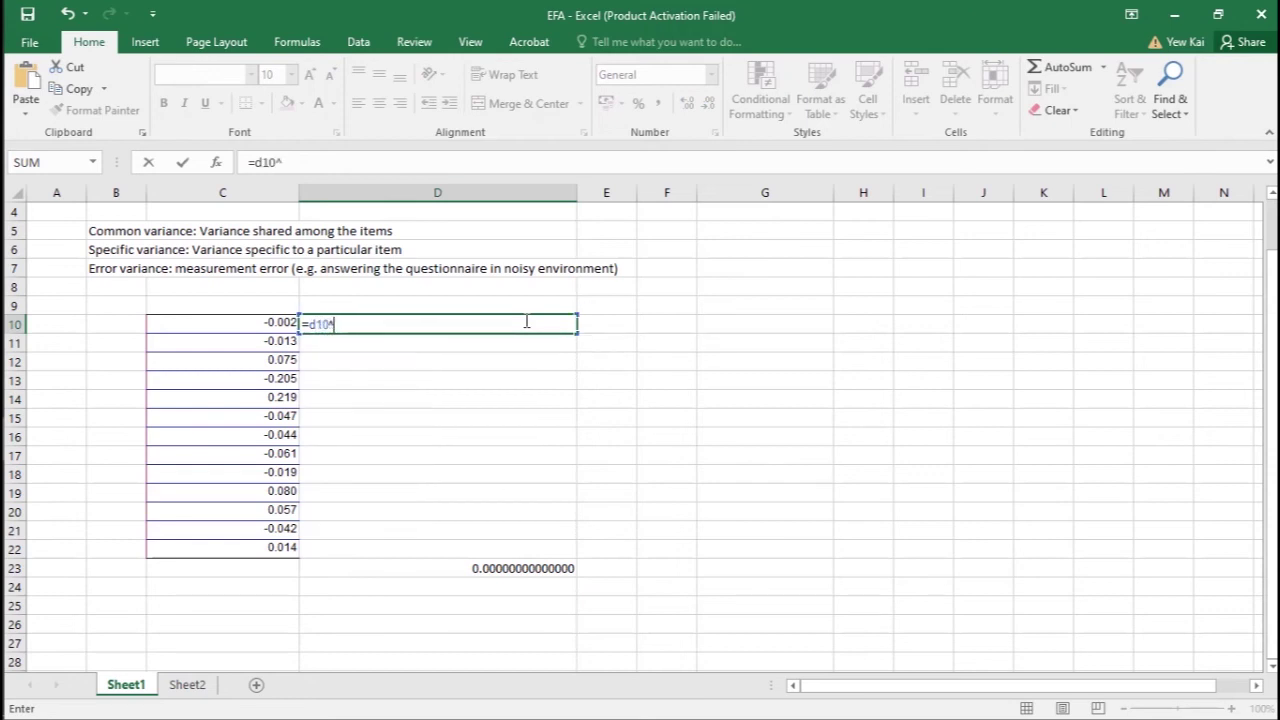
text(2)
key(Return)
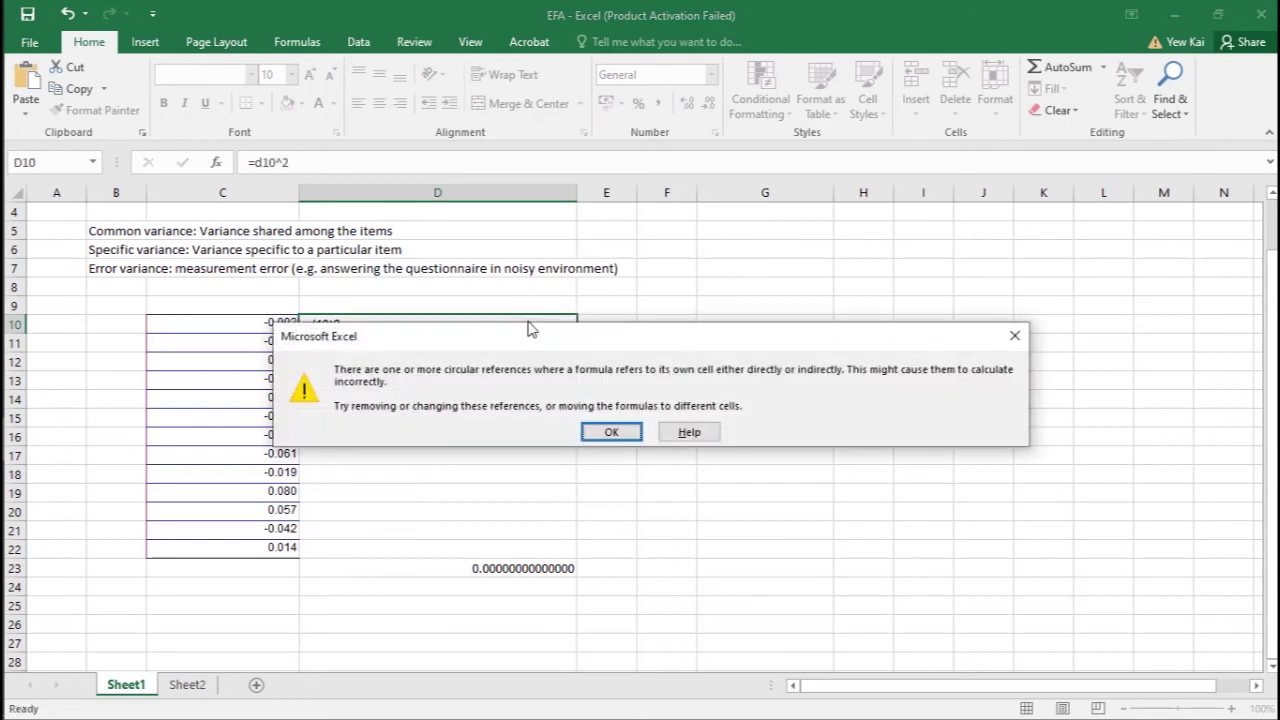
key(Return)
click(540, 321)
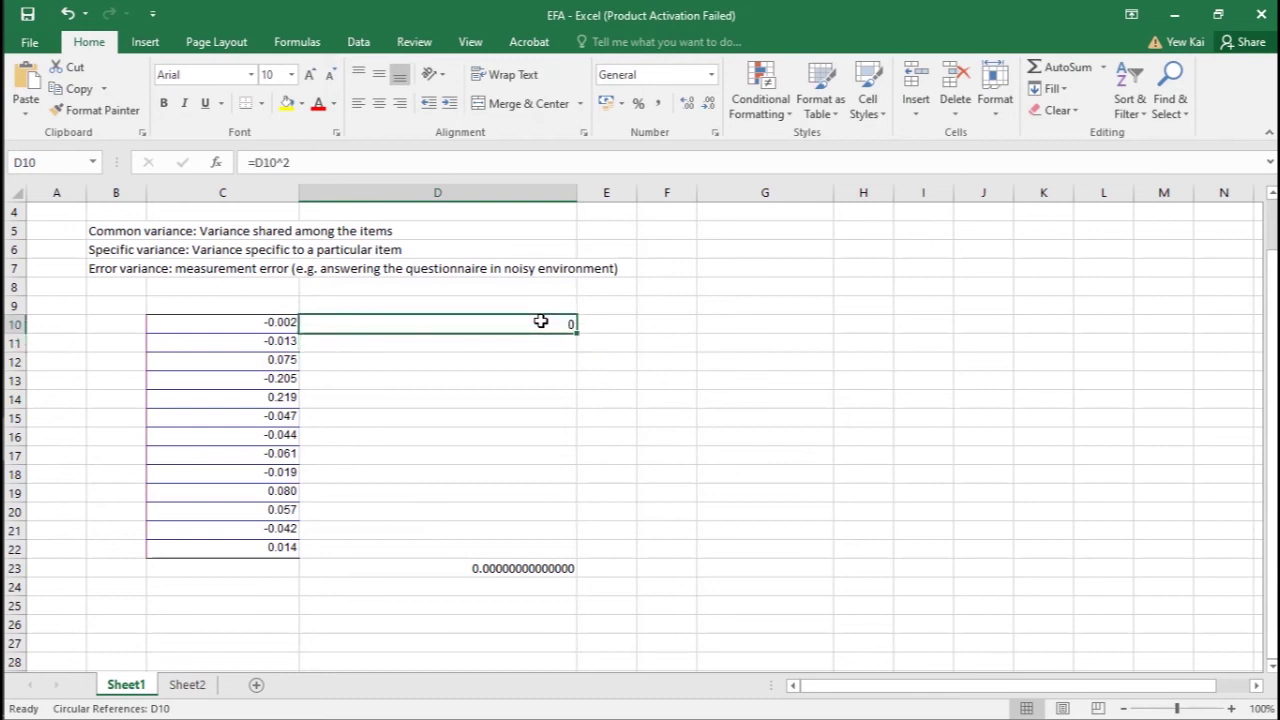
text(=c10)
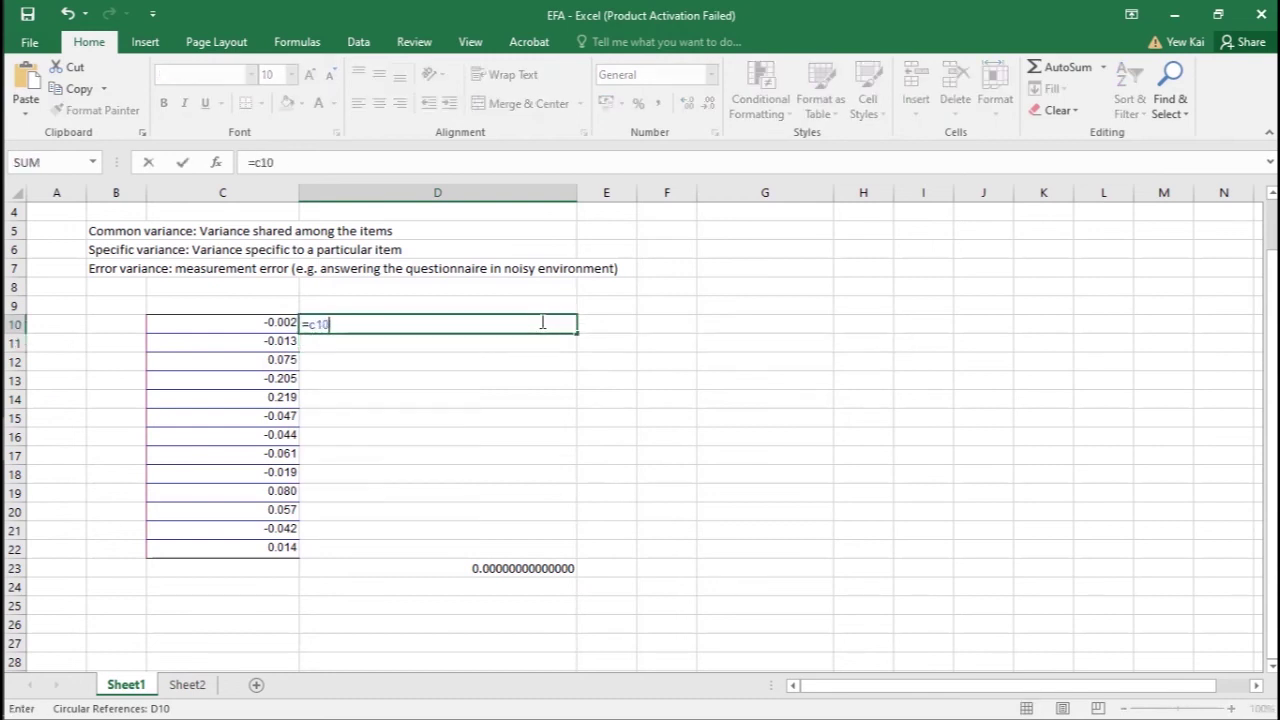
text(^2)
key(Return)
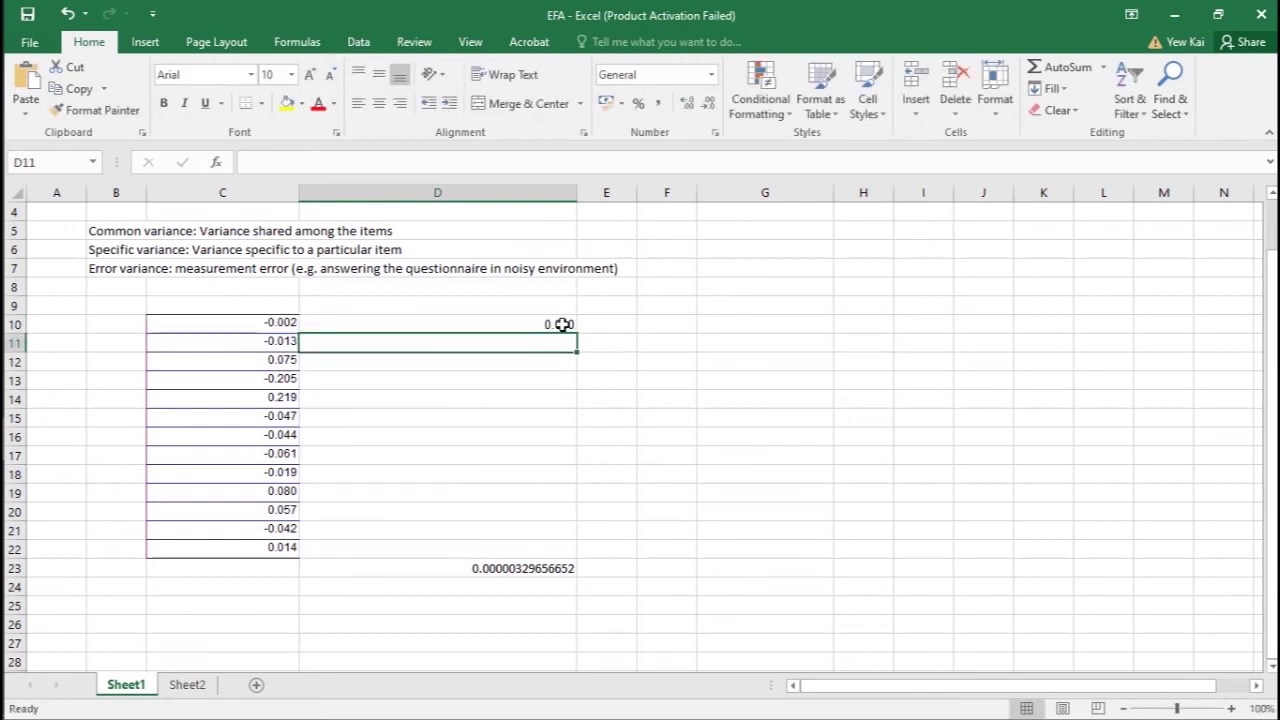
click(563, 324)
drag(576, 334, 571, 551)
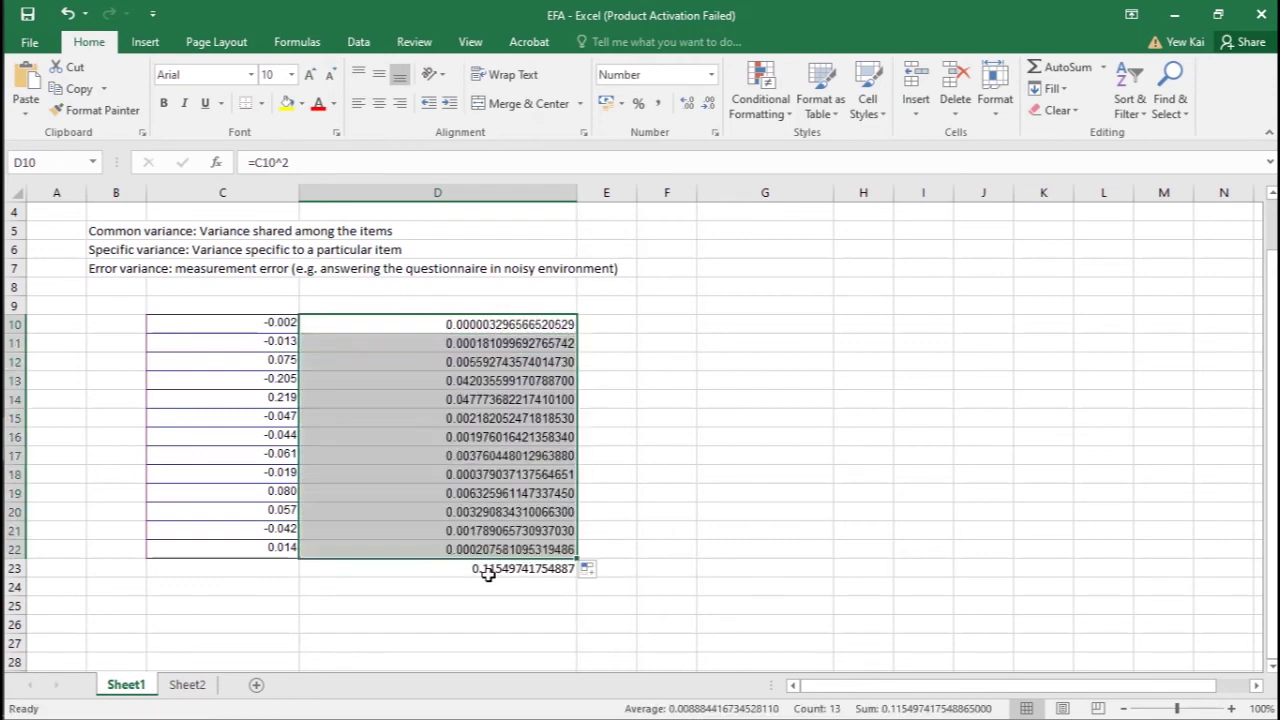
key(alt+Tab)
key(Tab)
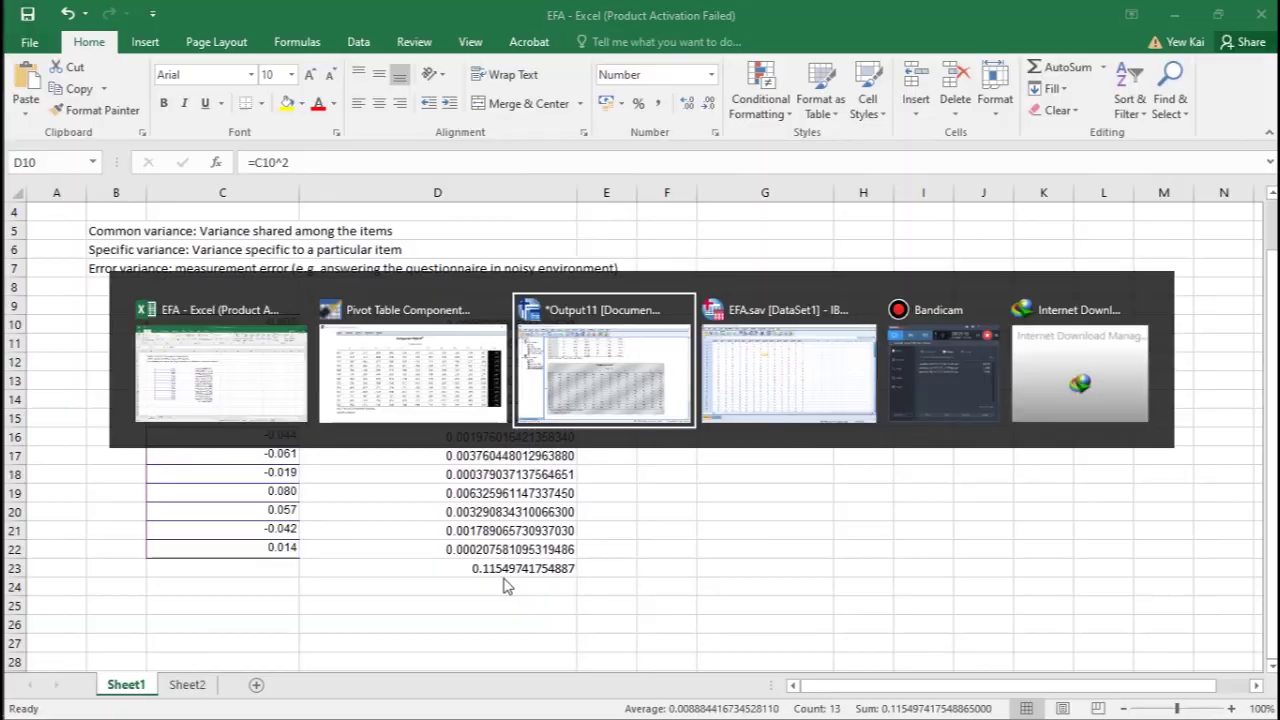
Delete the duplicate syntax Log and Factor Analysis output from the Viewer outline
scroll(480, 327, up, 3)
scroll(400, 322, up, 5)
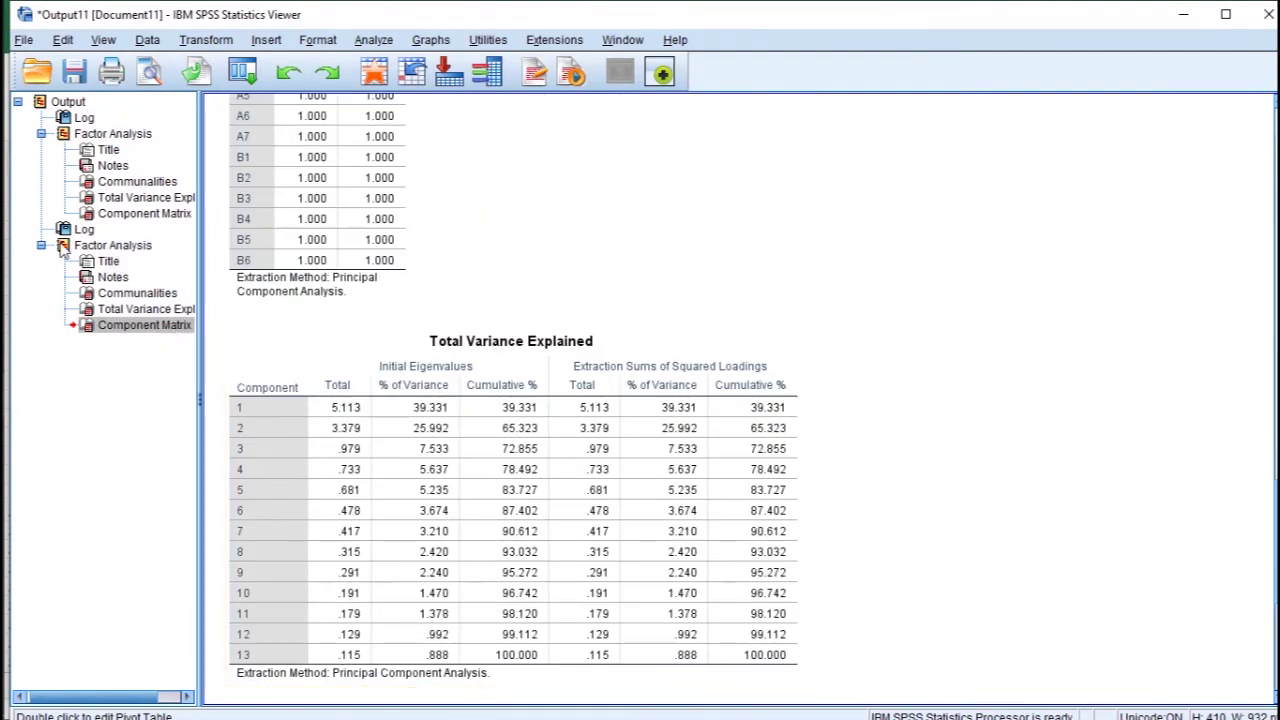
click(71, 231)
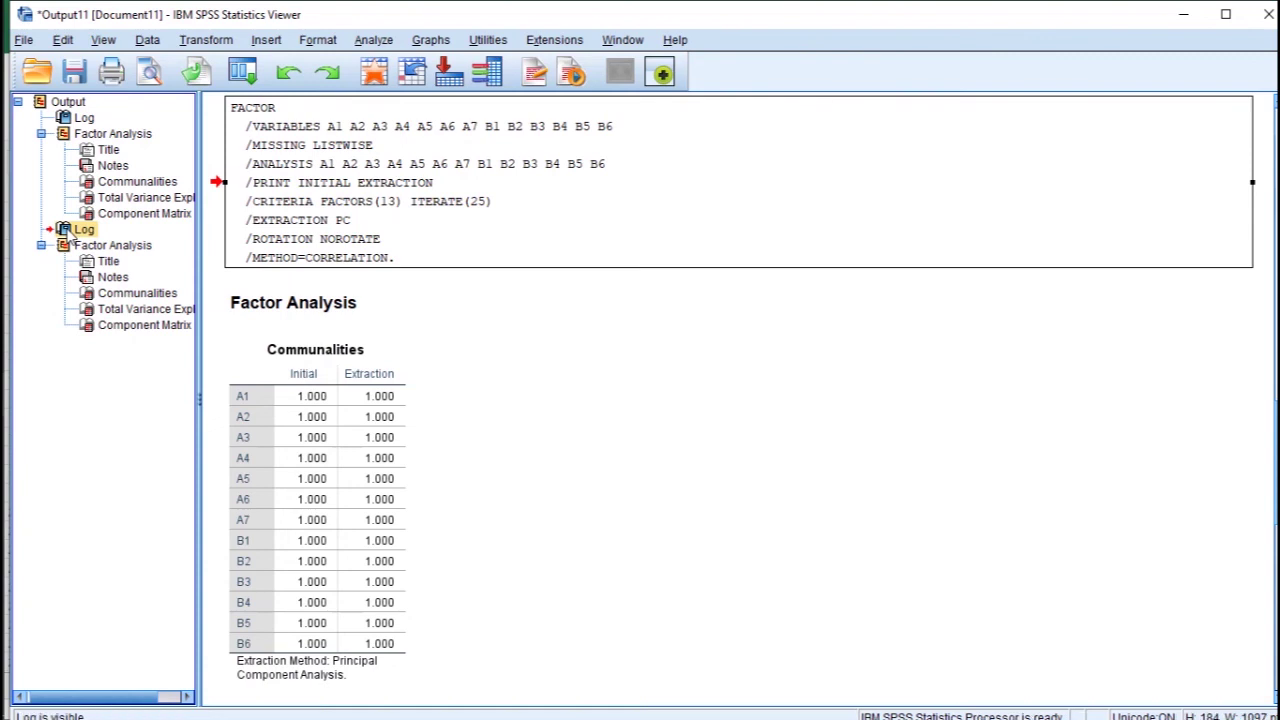
key(Delete)
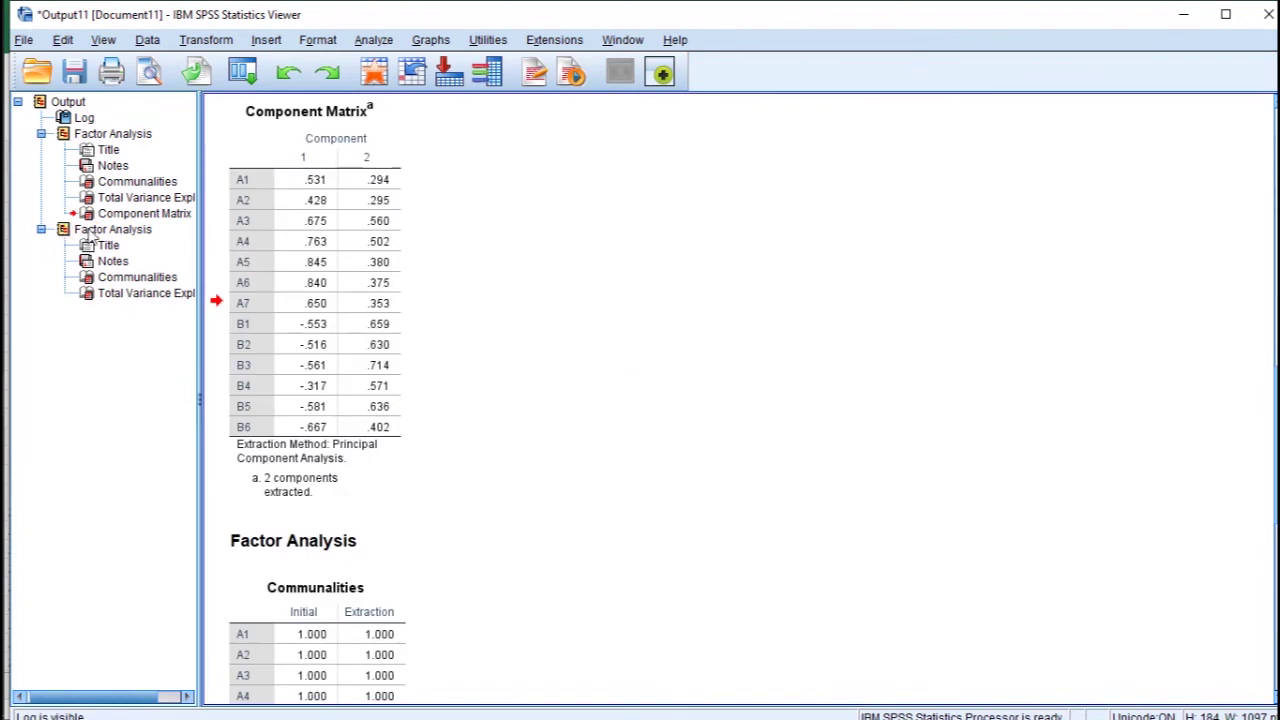
click(62, 231)
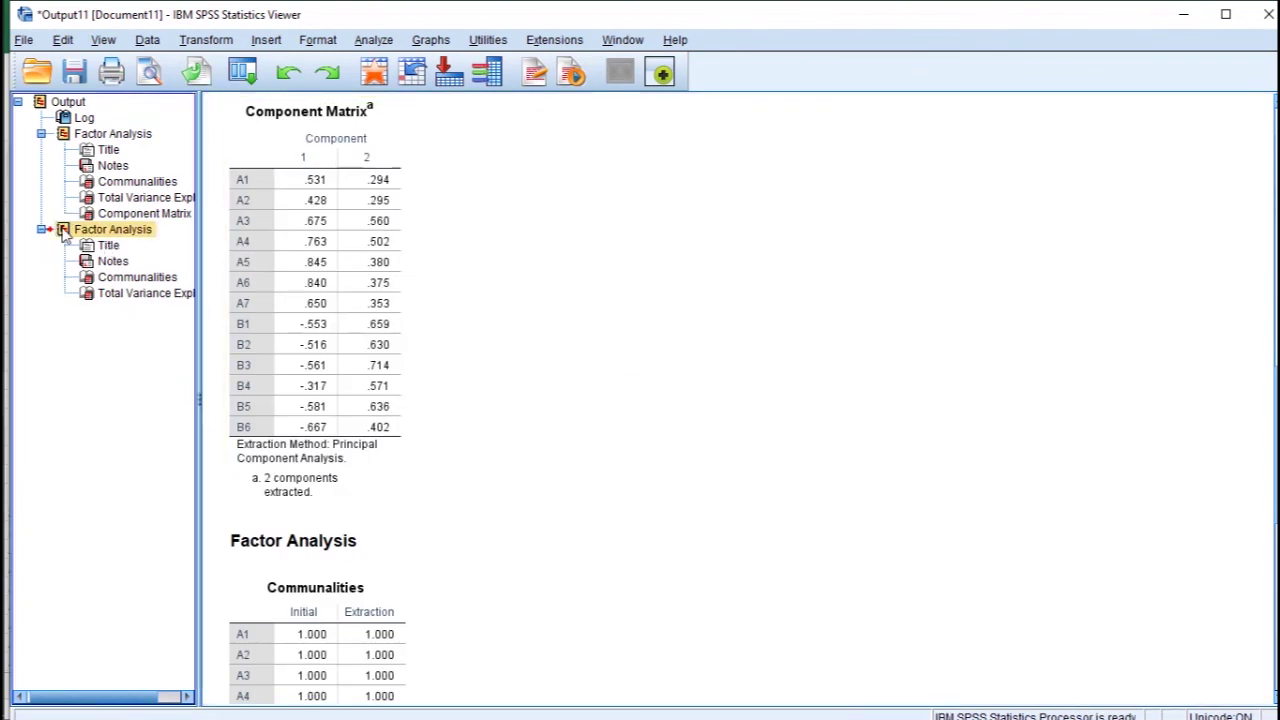
key(Delete)
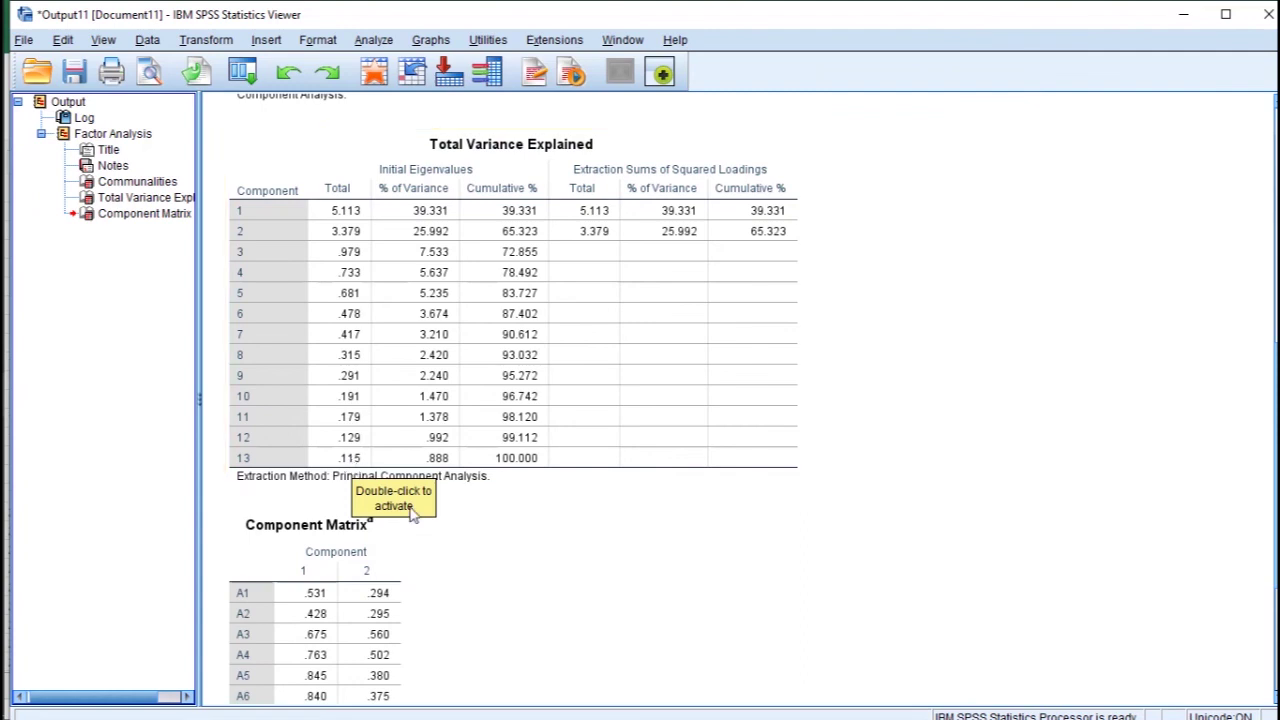
In the Component Matrix, select item A1's loadings .531 and .294 for copying to Excel
scroll(405, 490, down, 3)
click(306, 343)
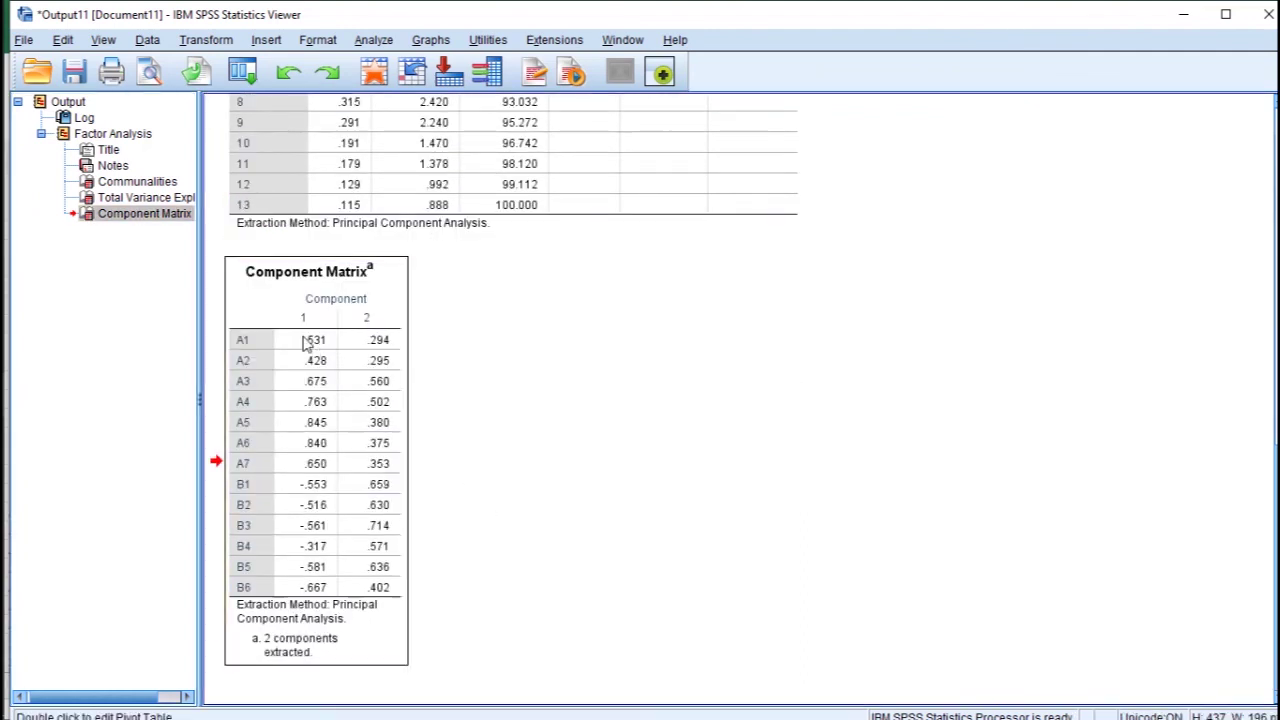
double_click(306, 343)
drag(306, 343, 370, 348)
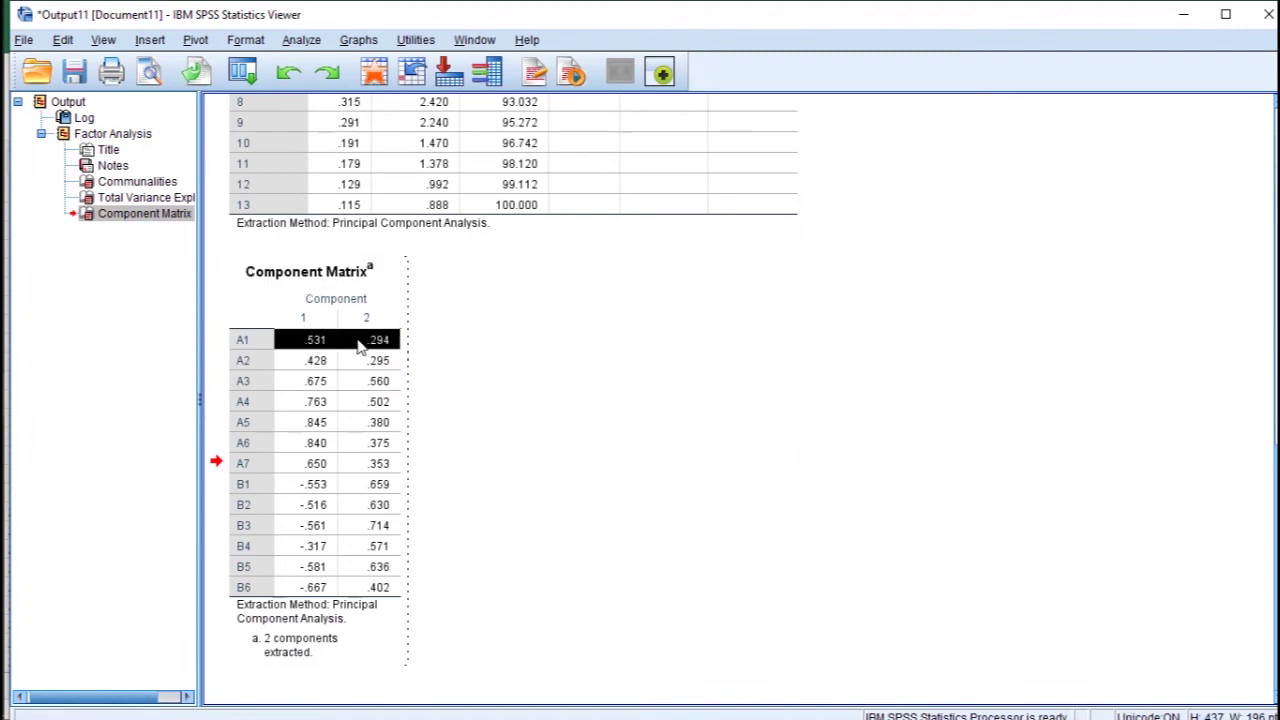
key(alt+Tab)
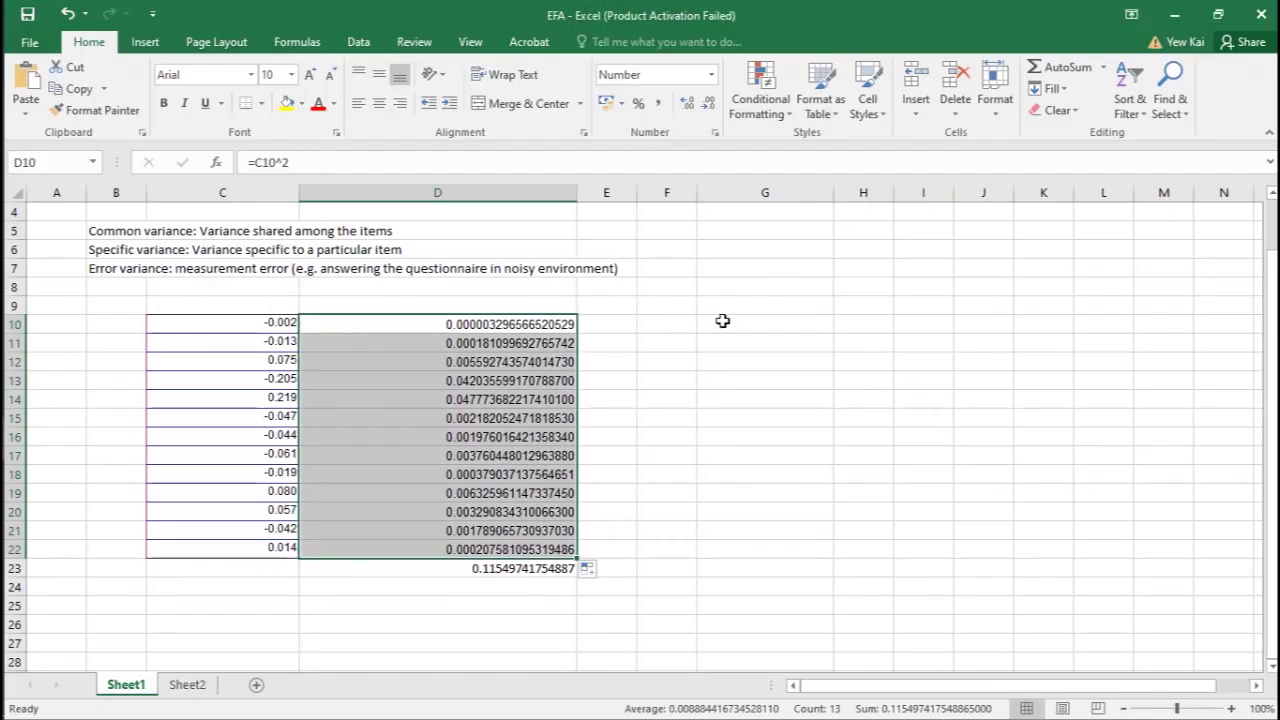
Place A1's loadings 0.531 and 0.294 in G10:G11, clearing the leftover value in H10
drag(725, 321, 848, 326)
key(ctrl+v)
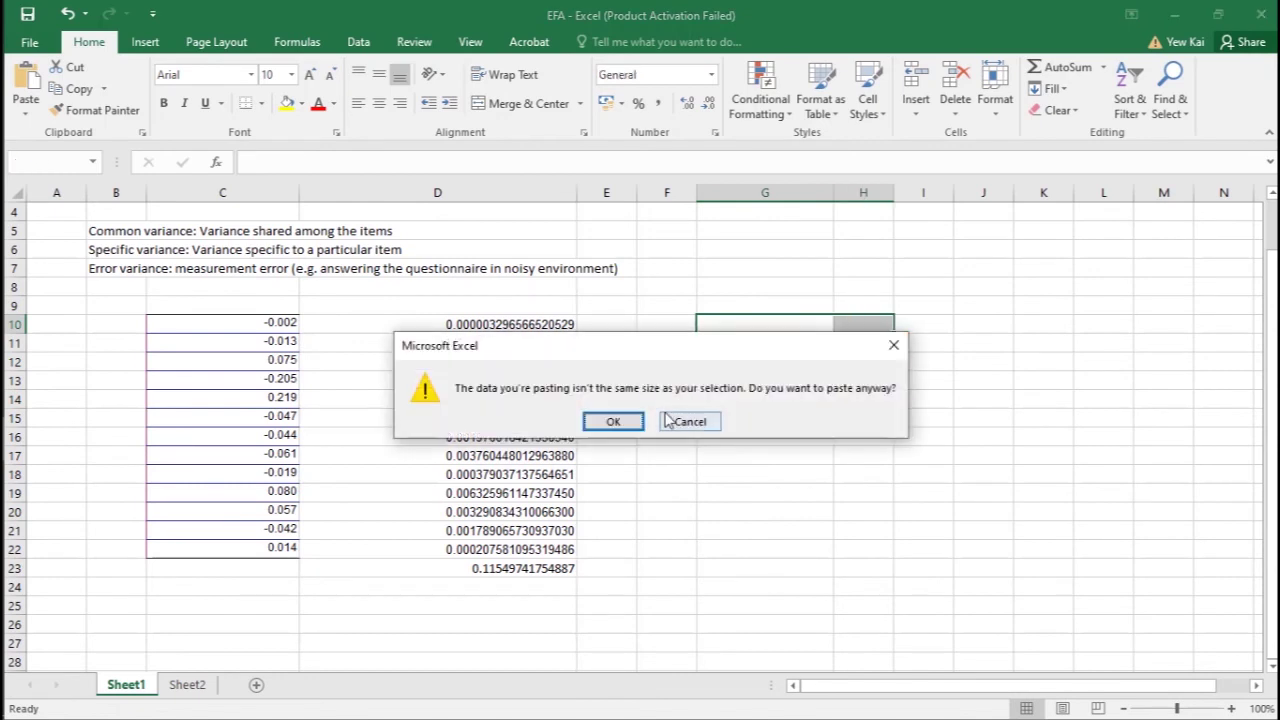
key(Return)
key(ctrl+c)
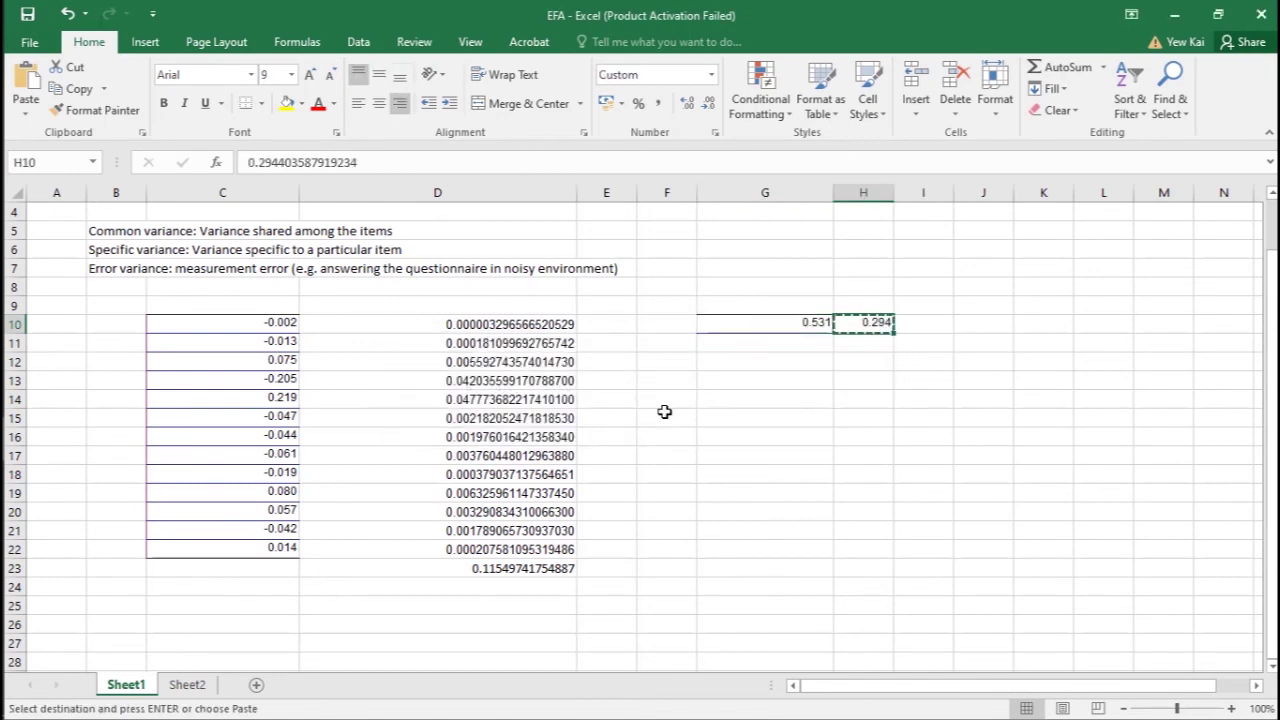
key(Down)
key(Left)
key(ctrl+v)
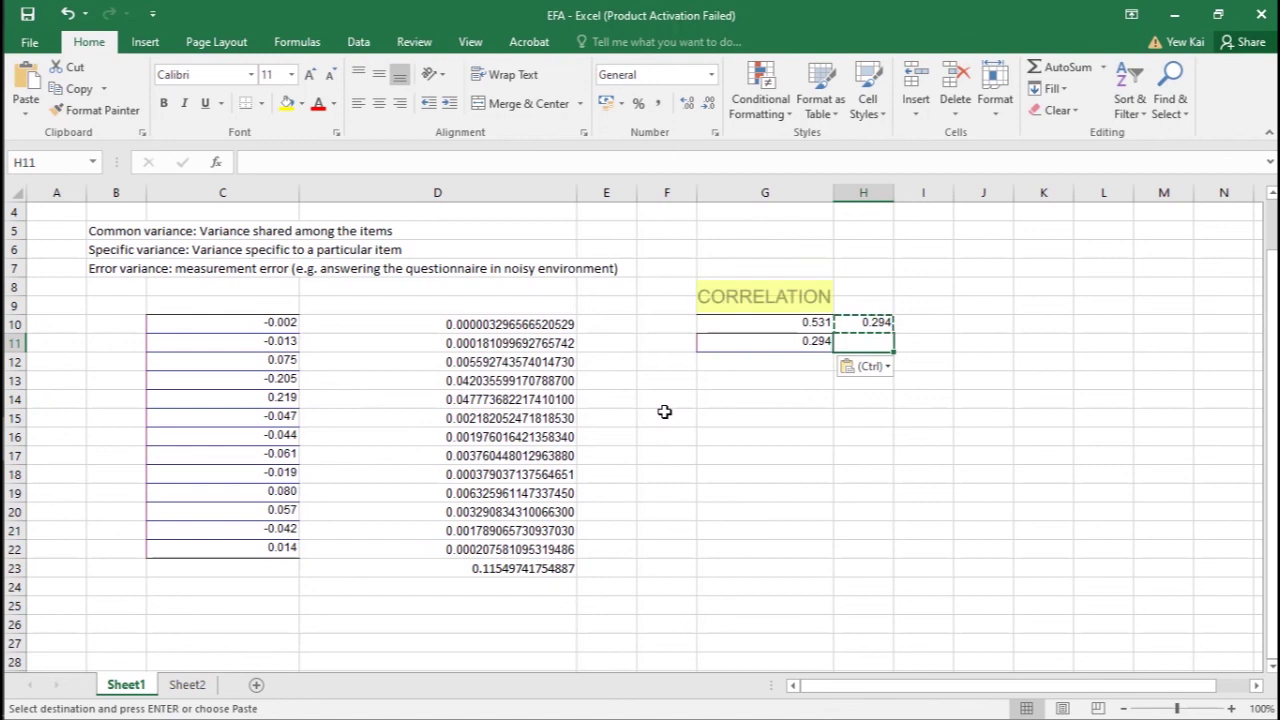
key(Down)
key(Home)
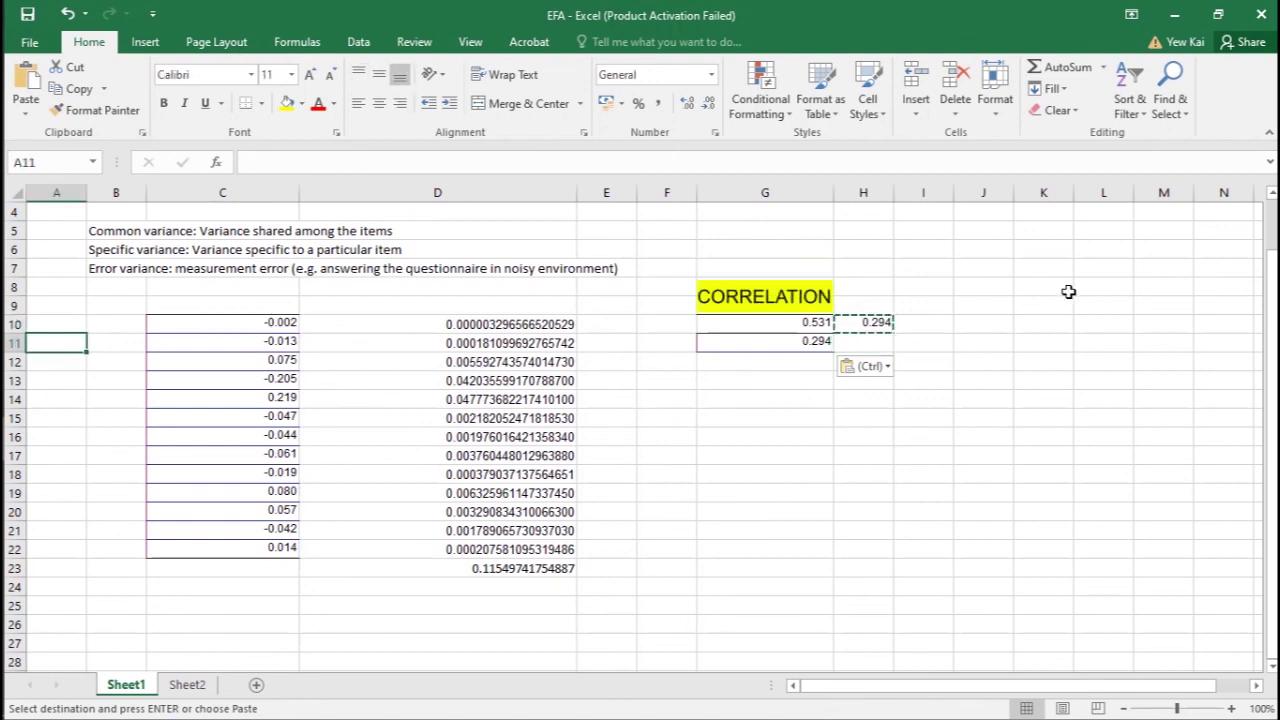
click(877, 321)
key(Delete)
Square the loadings in H10:H11 with =G10^2, giving 0.282 and 0.087
key(Down)
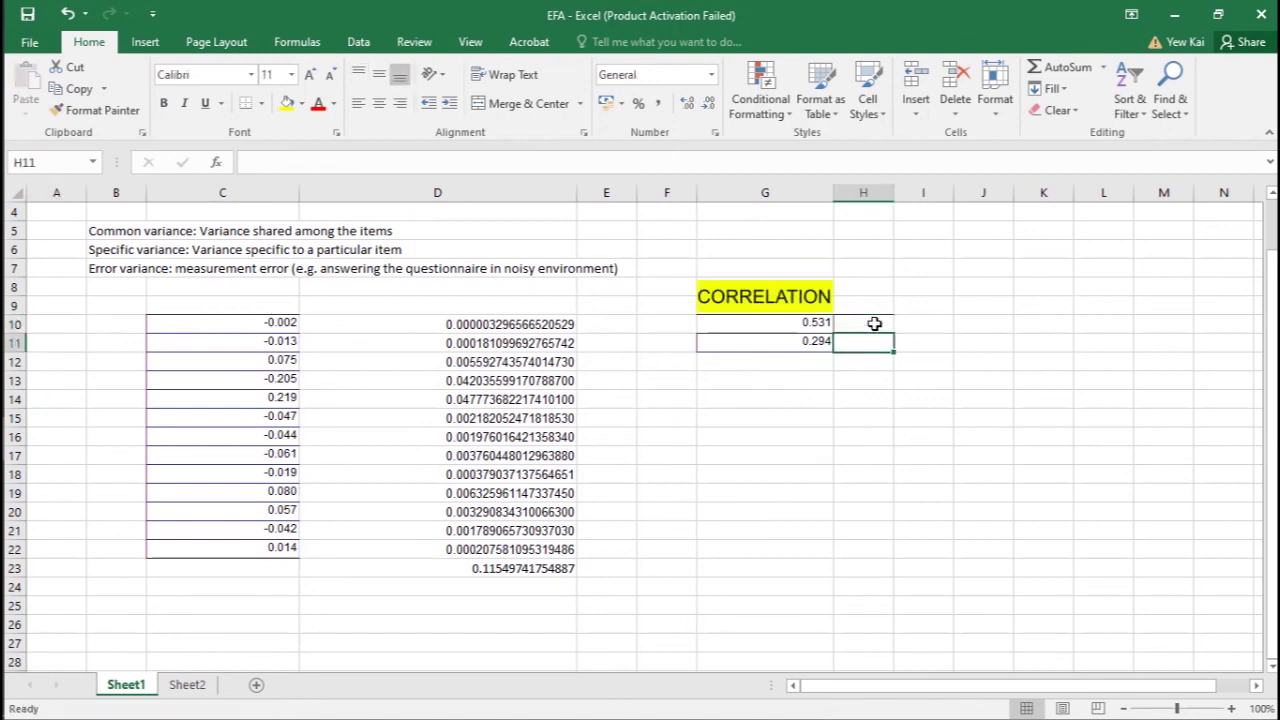
key(Up)
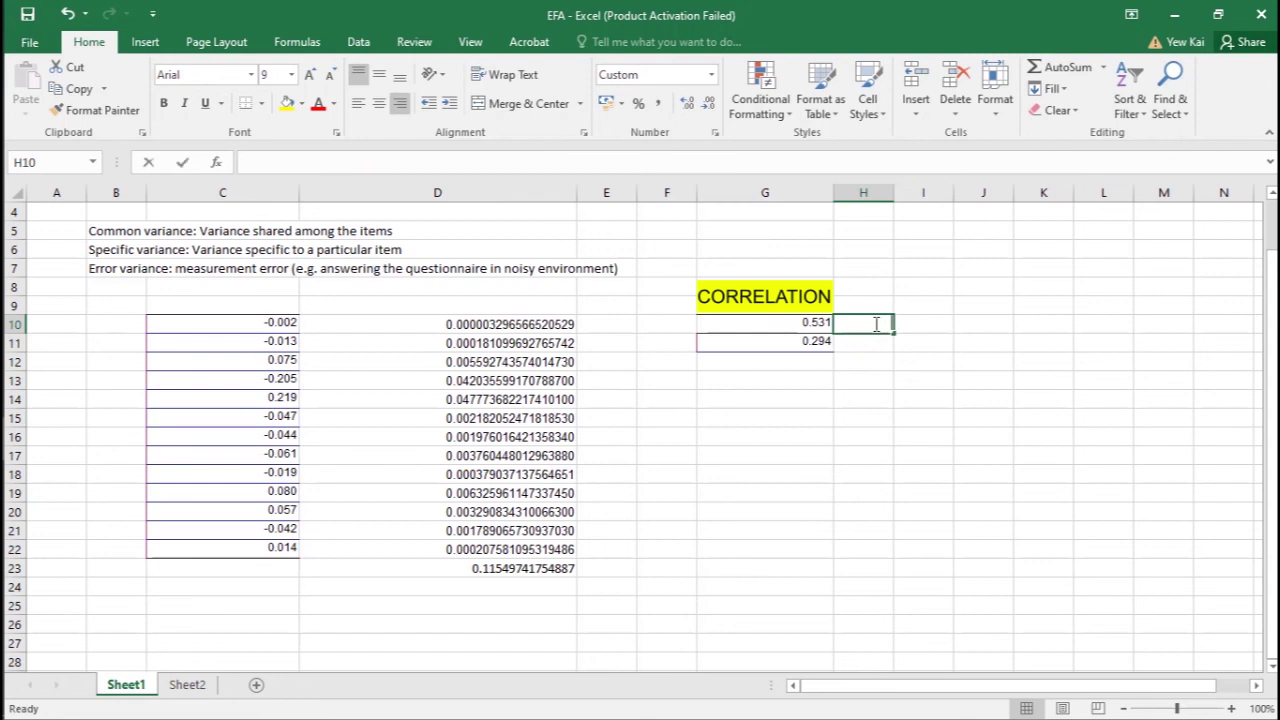
text(=g)
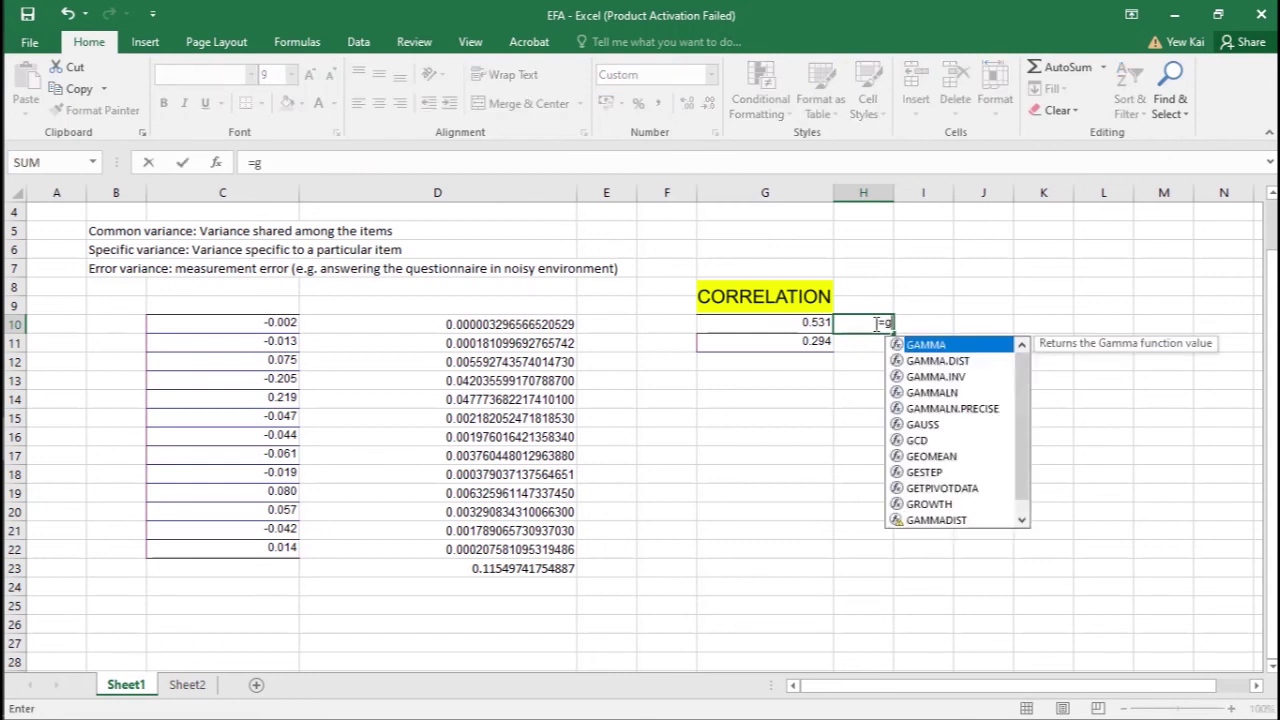
text(10^2)
key(Return)
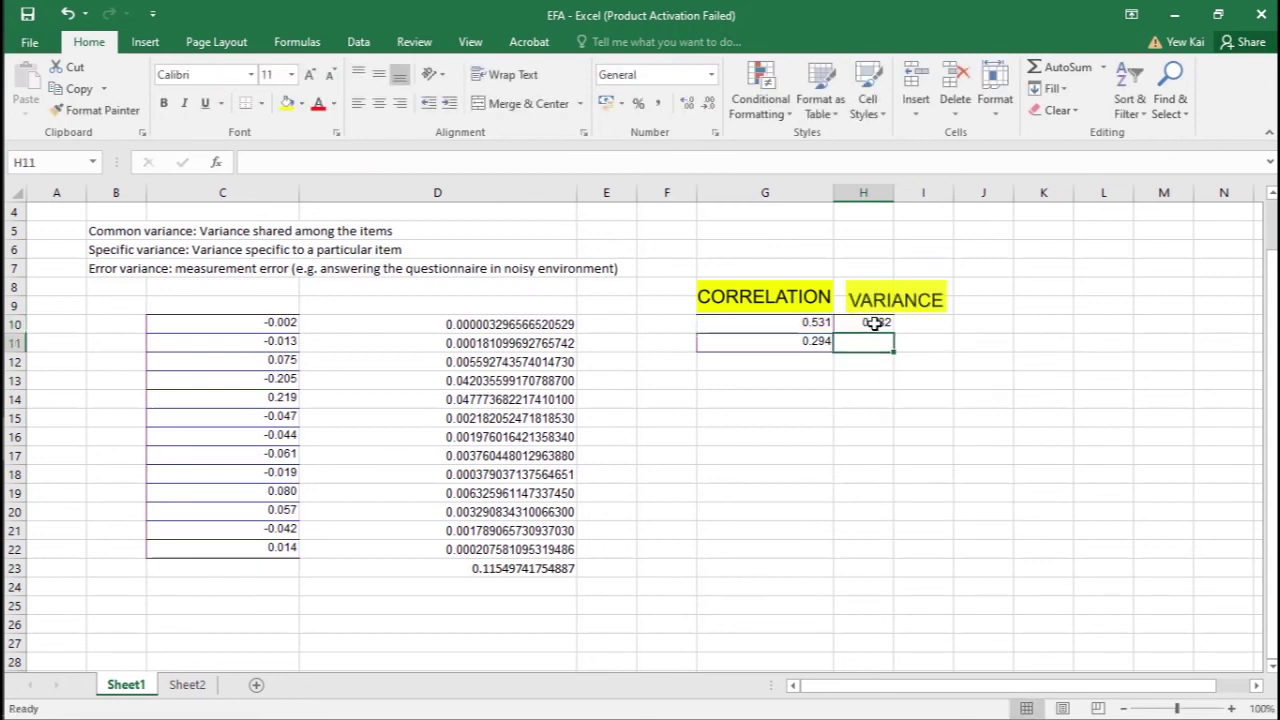
click(875, 323)
mouse_move(893, 330)
mouse_down()
mouse_move(903, 357)
mouse_move(880, 348)
mouse_up()
Total the squared loadings in H12 with =SUM(H10:H11), giving communality 0.369
click(861, 361)
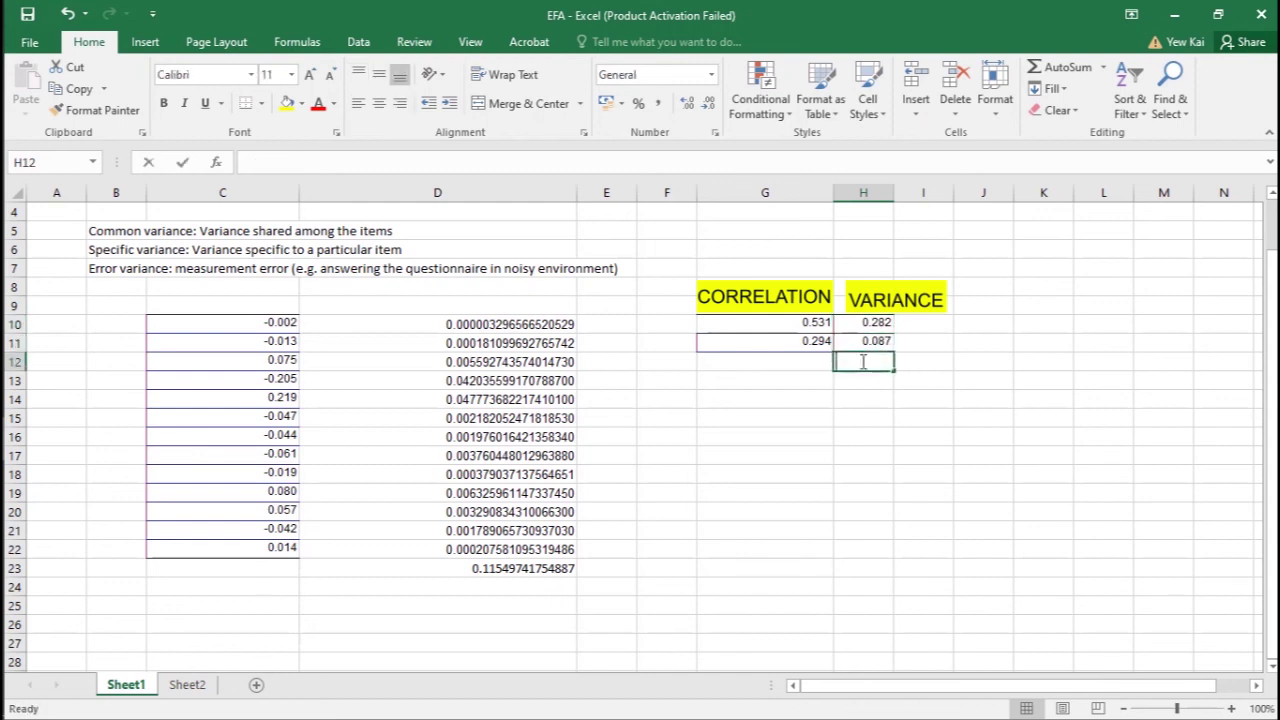
text(=sum()
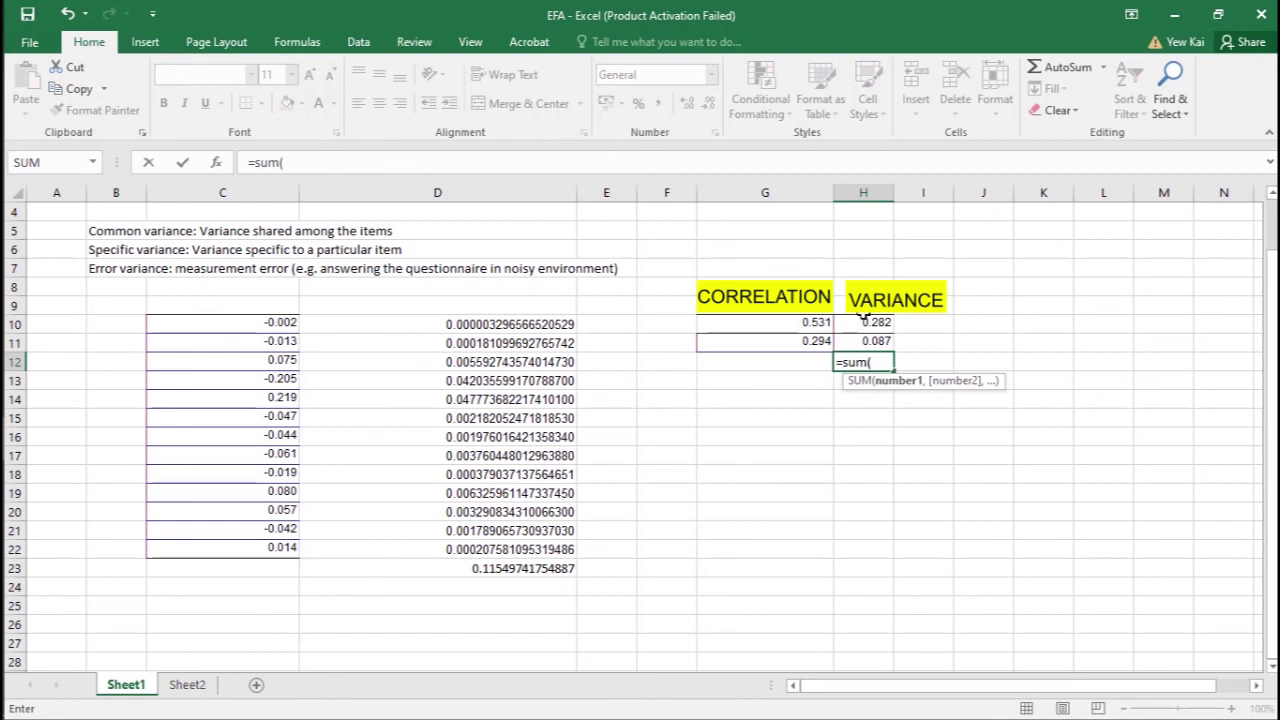
drag(863, 323, 864, 341)
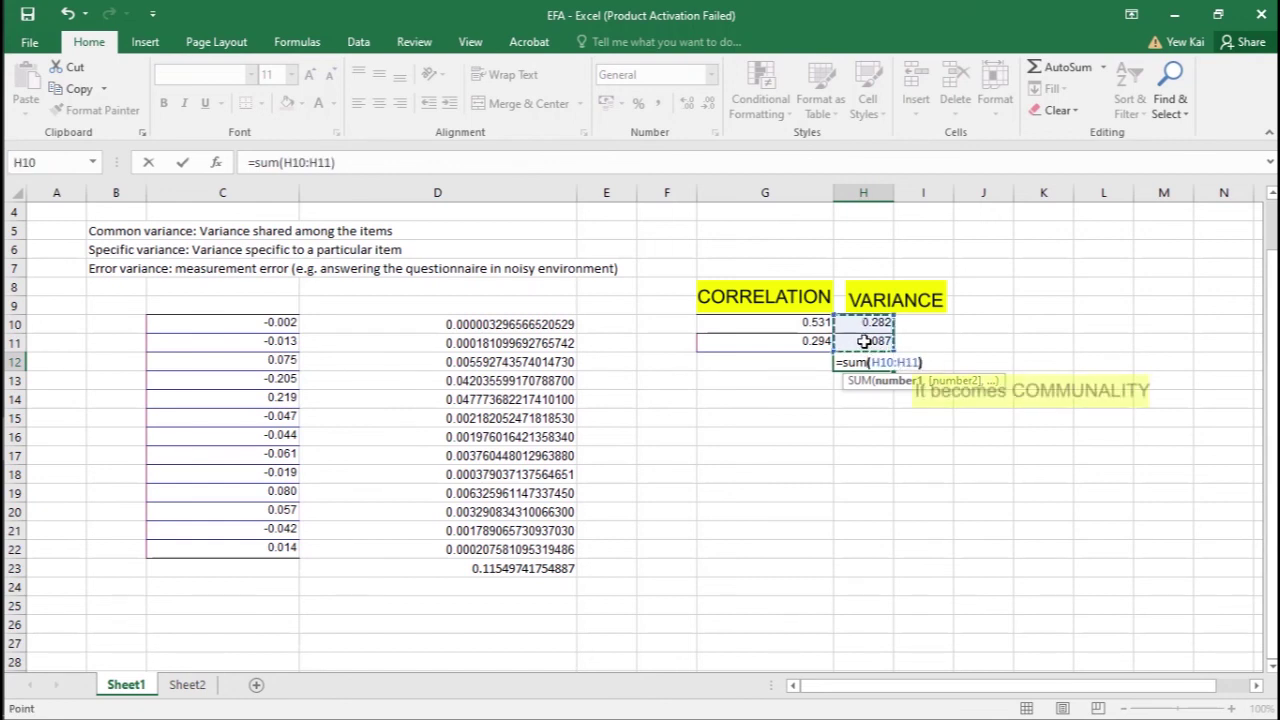
key(Return)
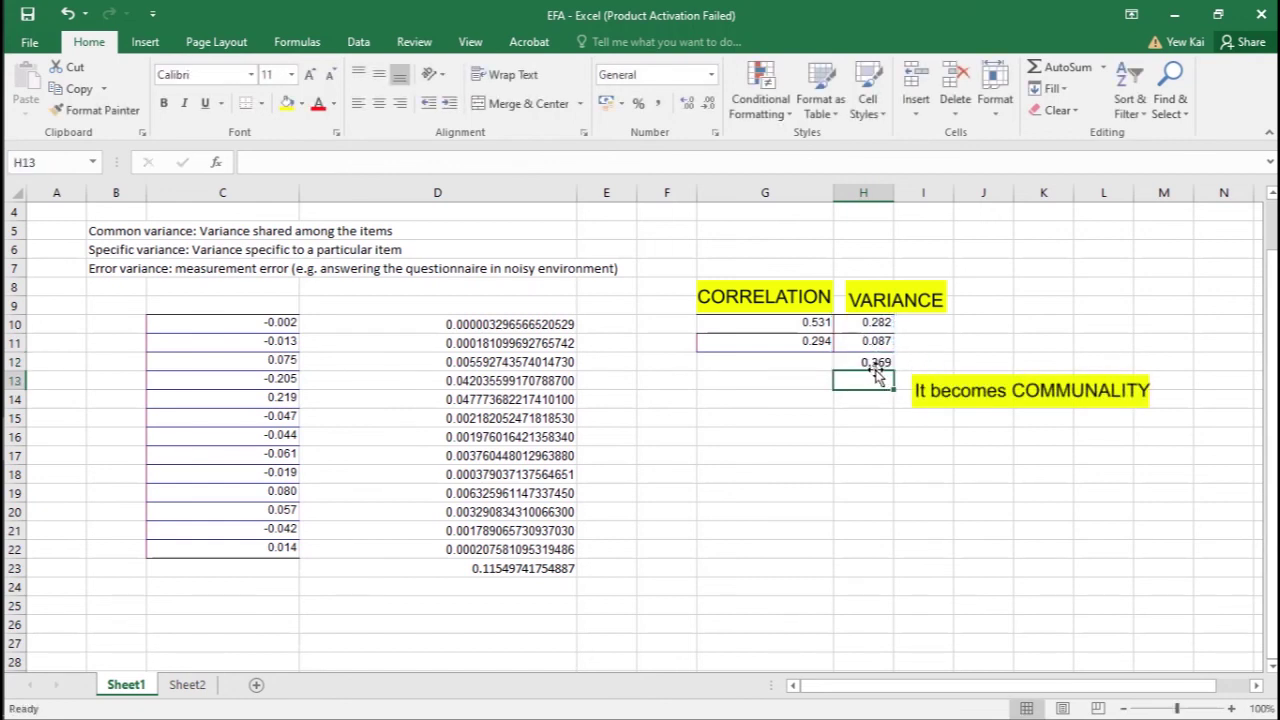
key(alt+Tab)
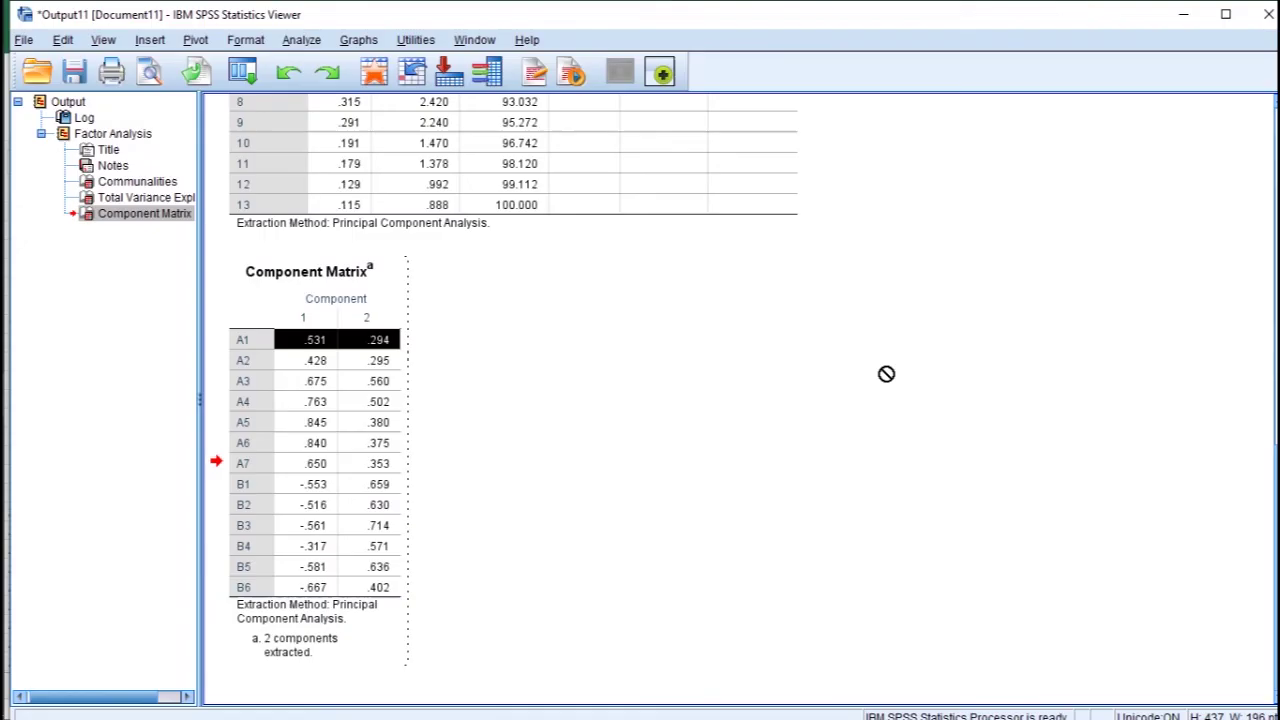
Scroll to the Communalities table and compare A1's extraction value .369 with Excel's 0.369
scroll(555, 333, up, 10)
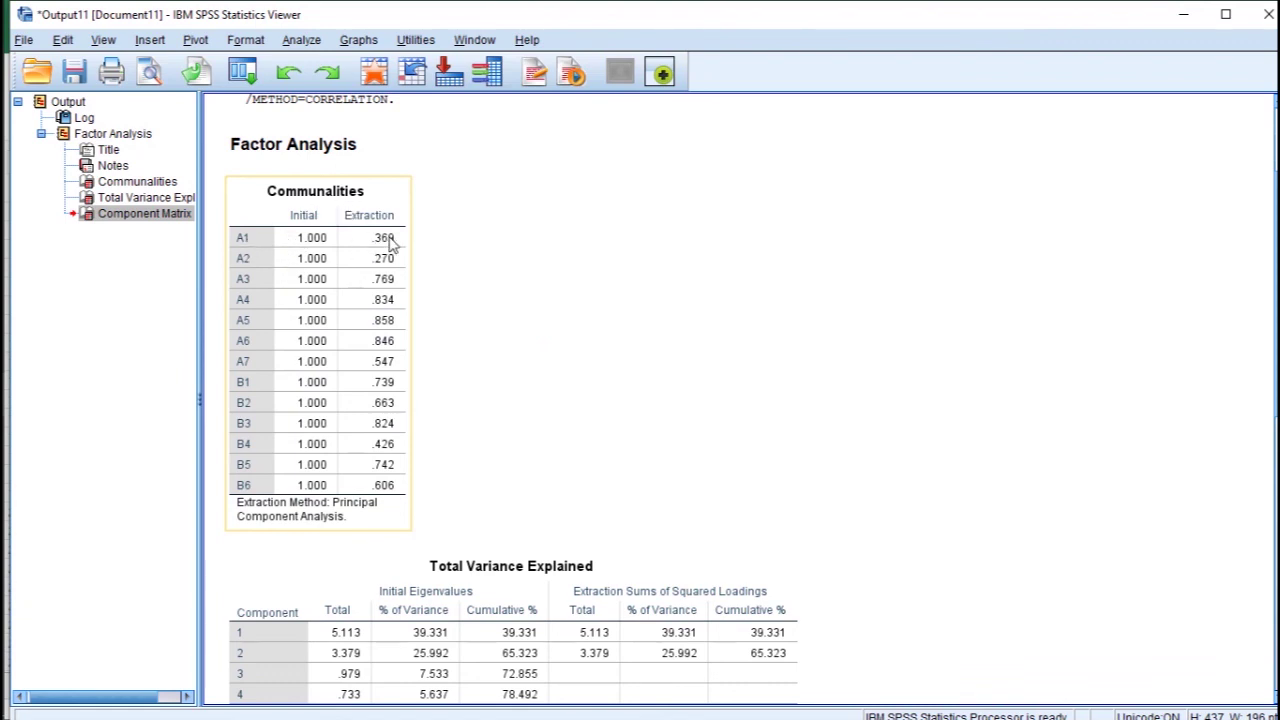
click(390, 243)
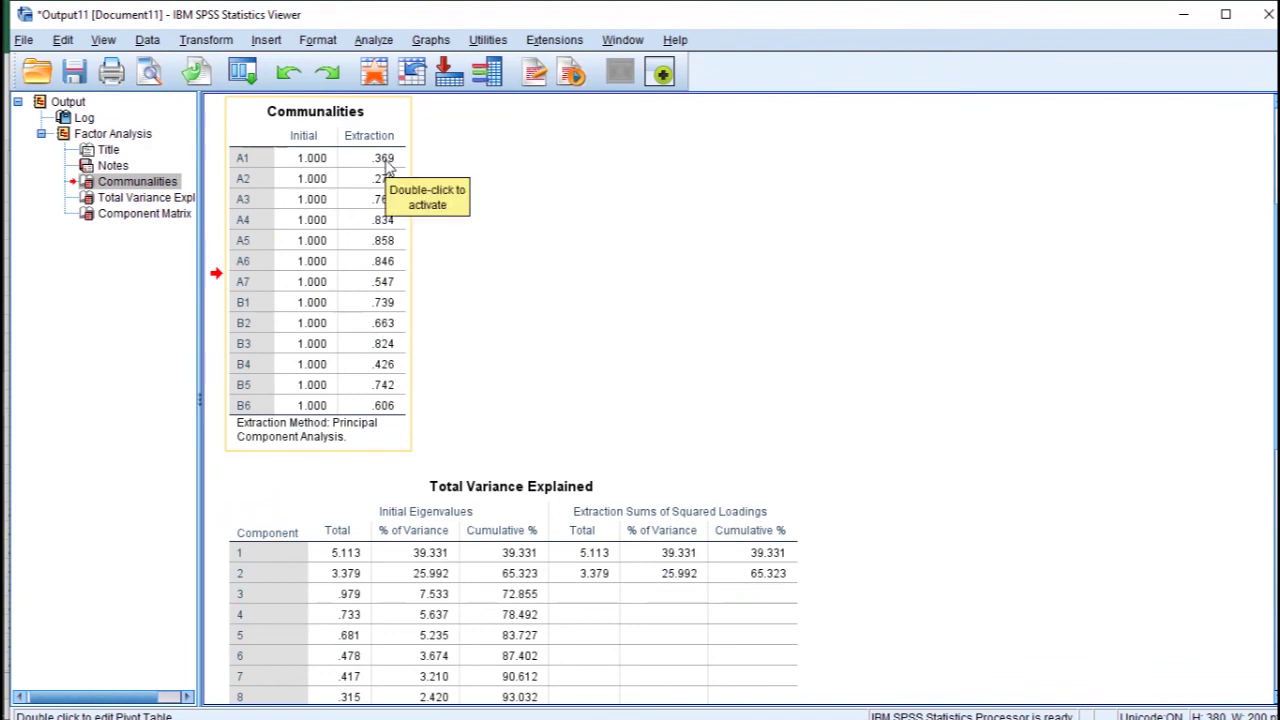
drag(388, 168, 456, 248)
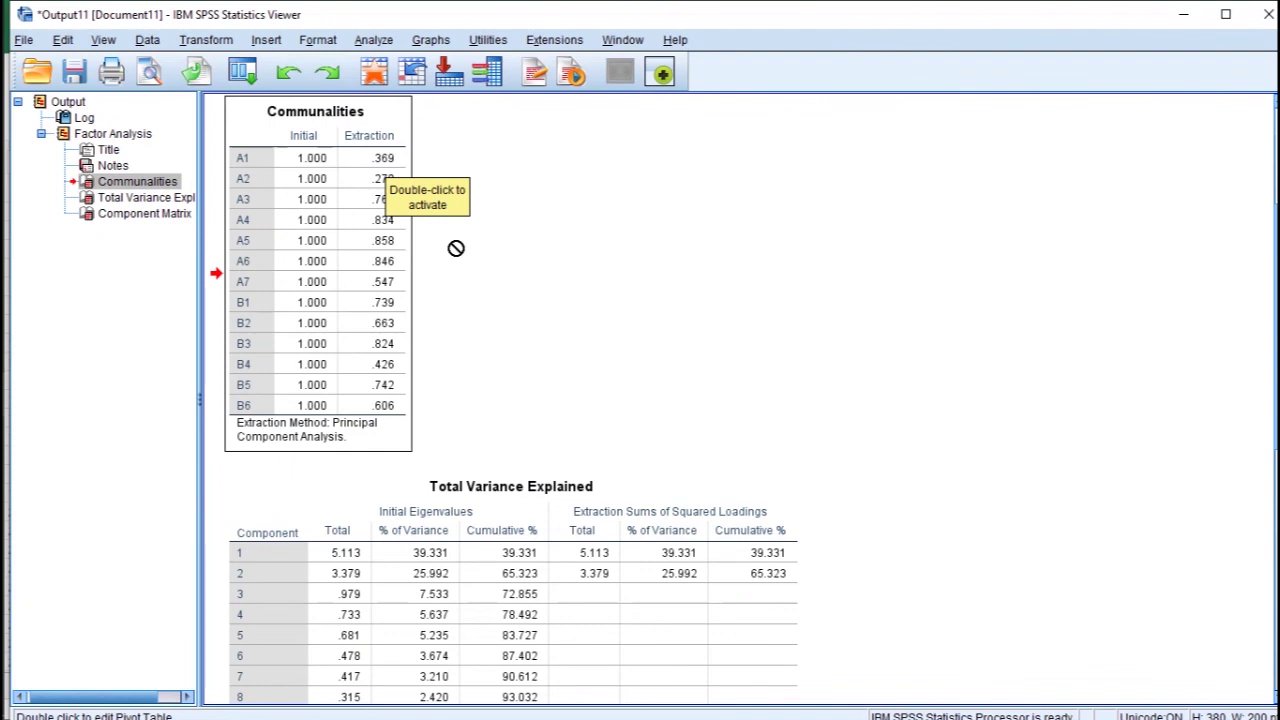
drag(456, 248, 404, 140)
click(417, 261)
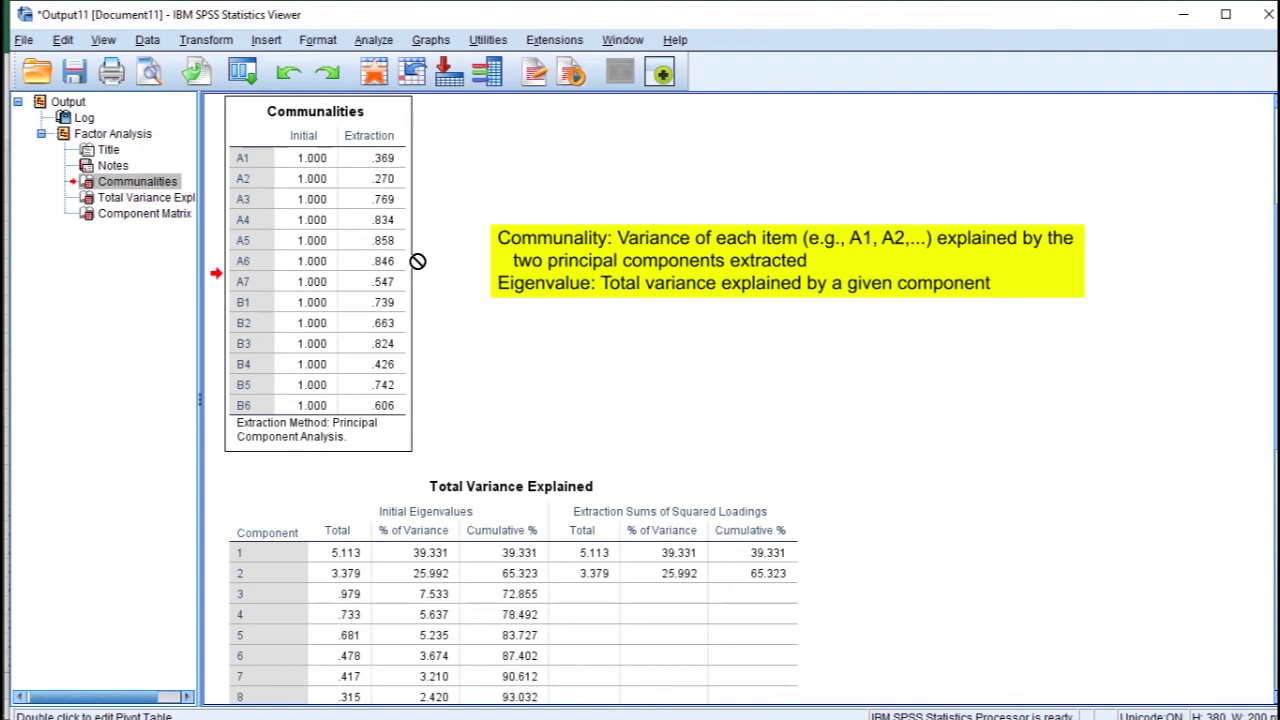
drag(417, 261, 388, 165)
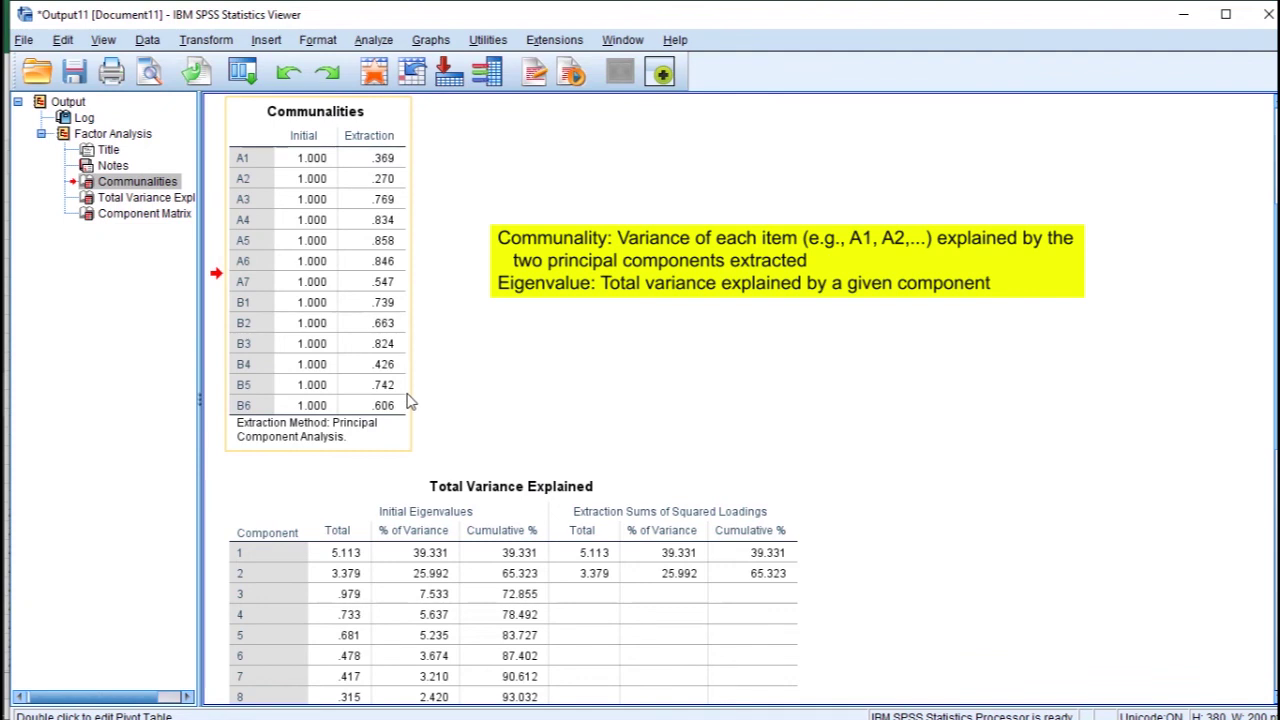